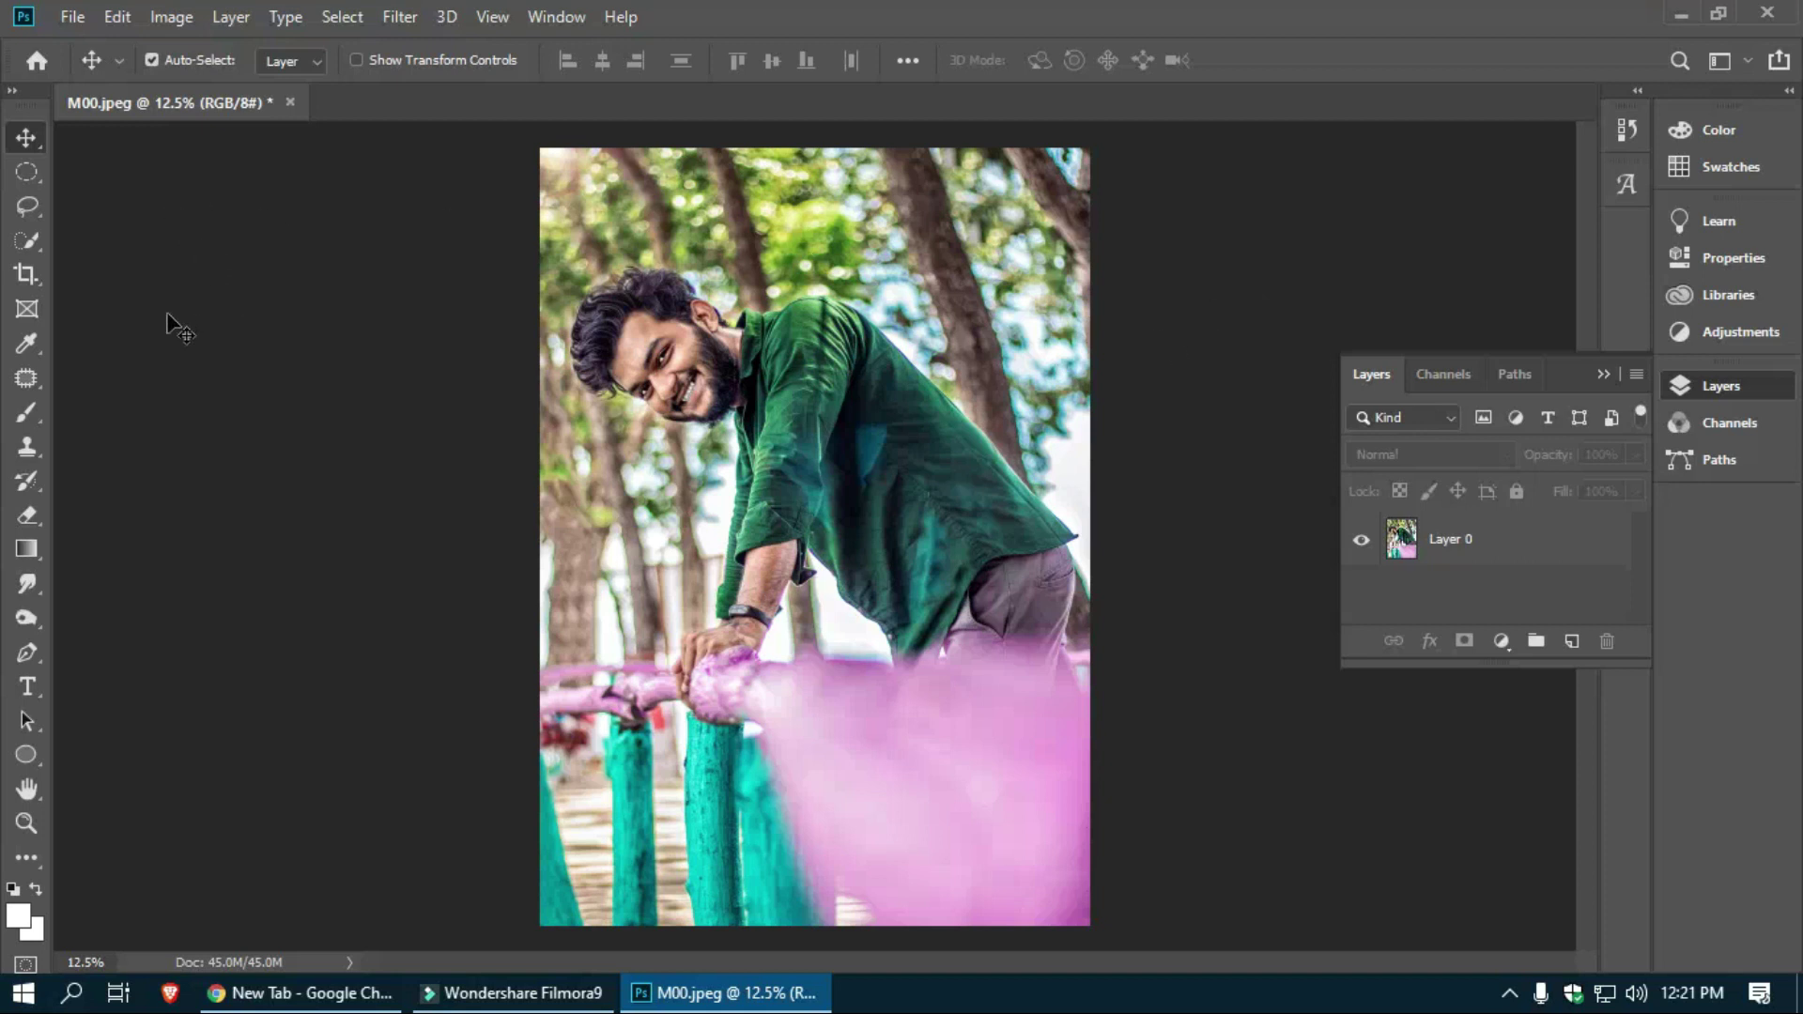
# Step: Crop the portrait to a 1:1 square around the man's face and shoulders, cutting out the pink smoke
pyautogui.click(23, 277)
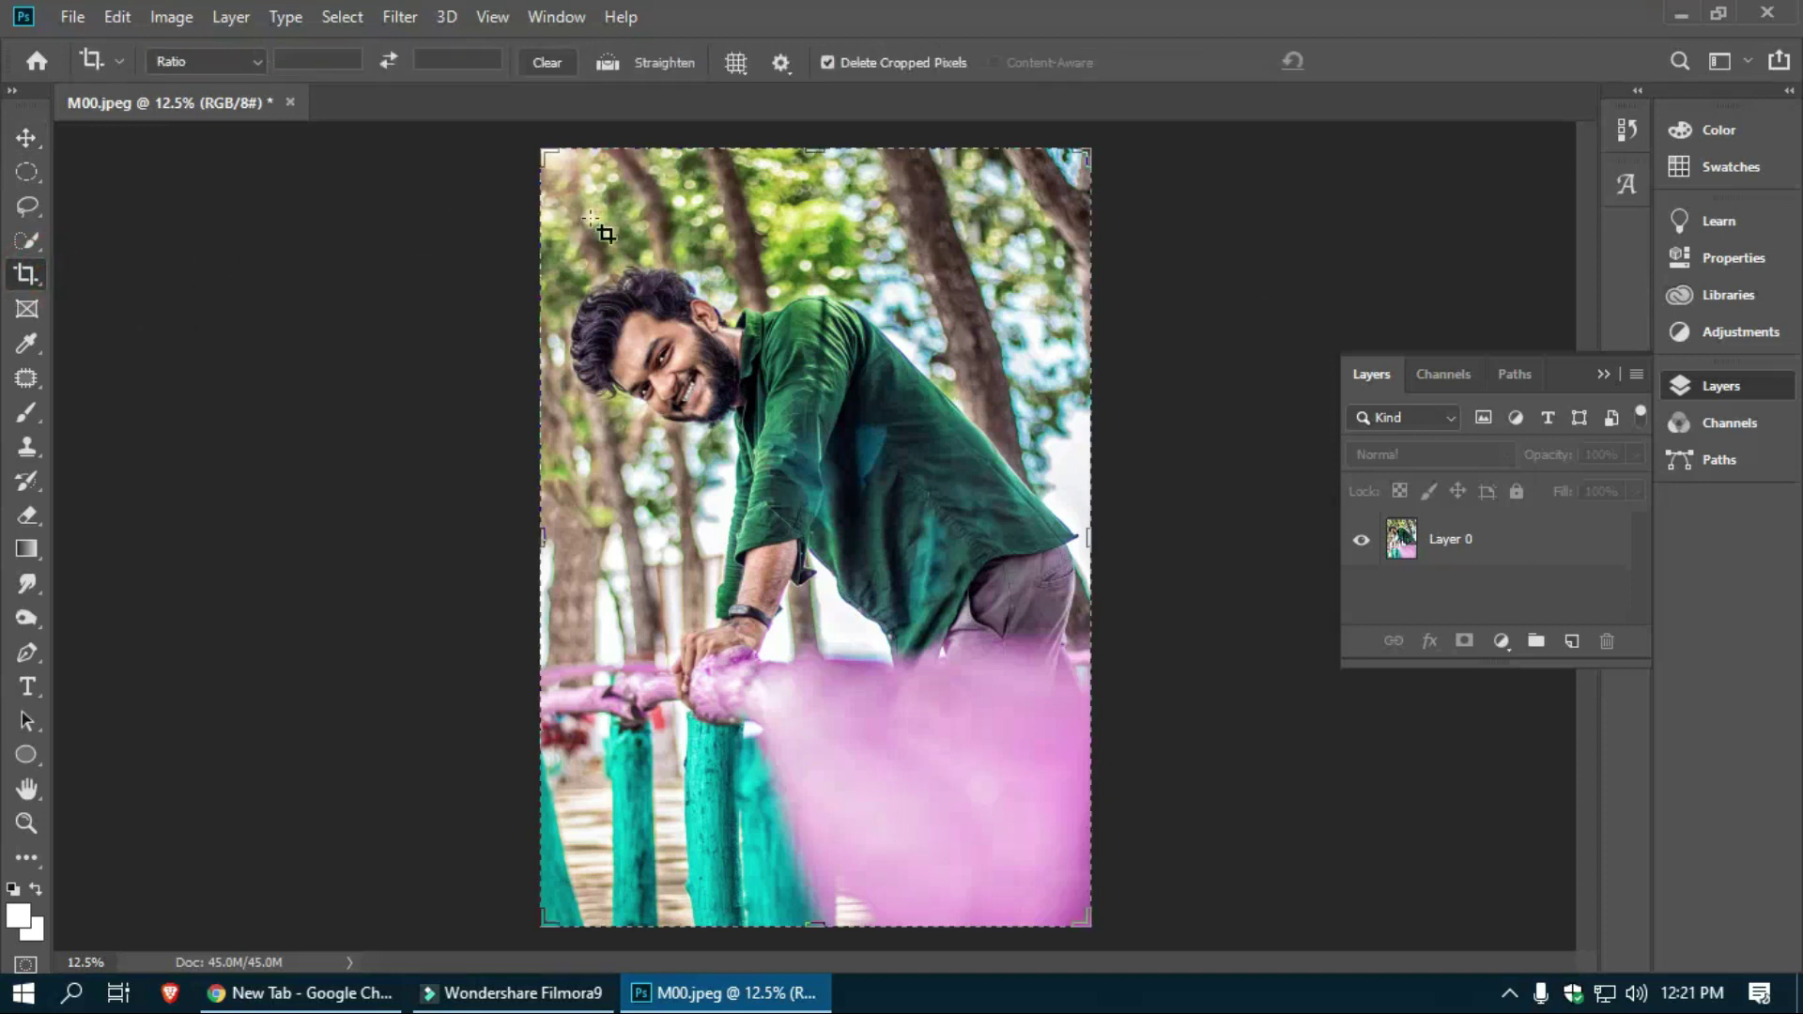
pyautogui.click(254, 62)
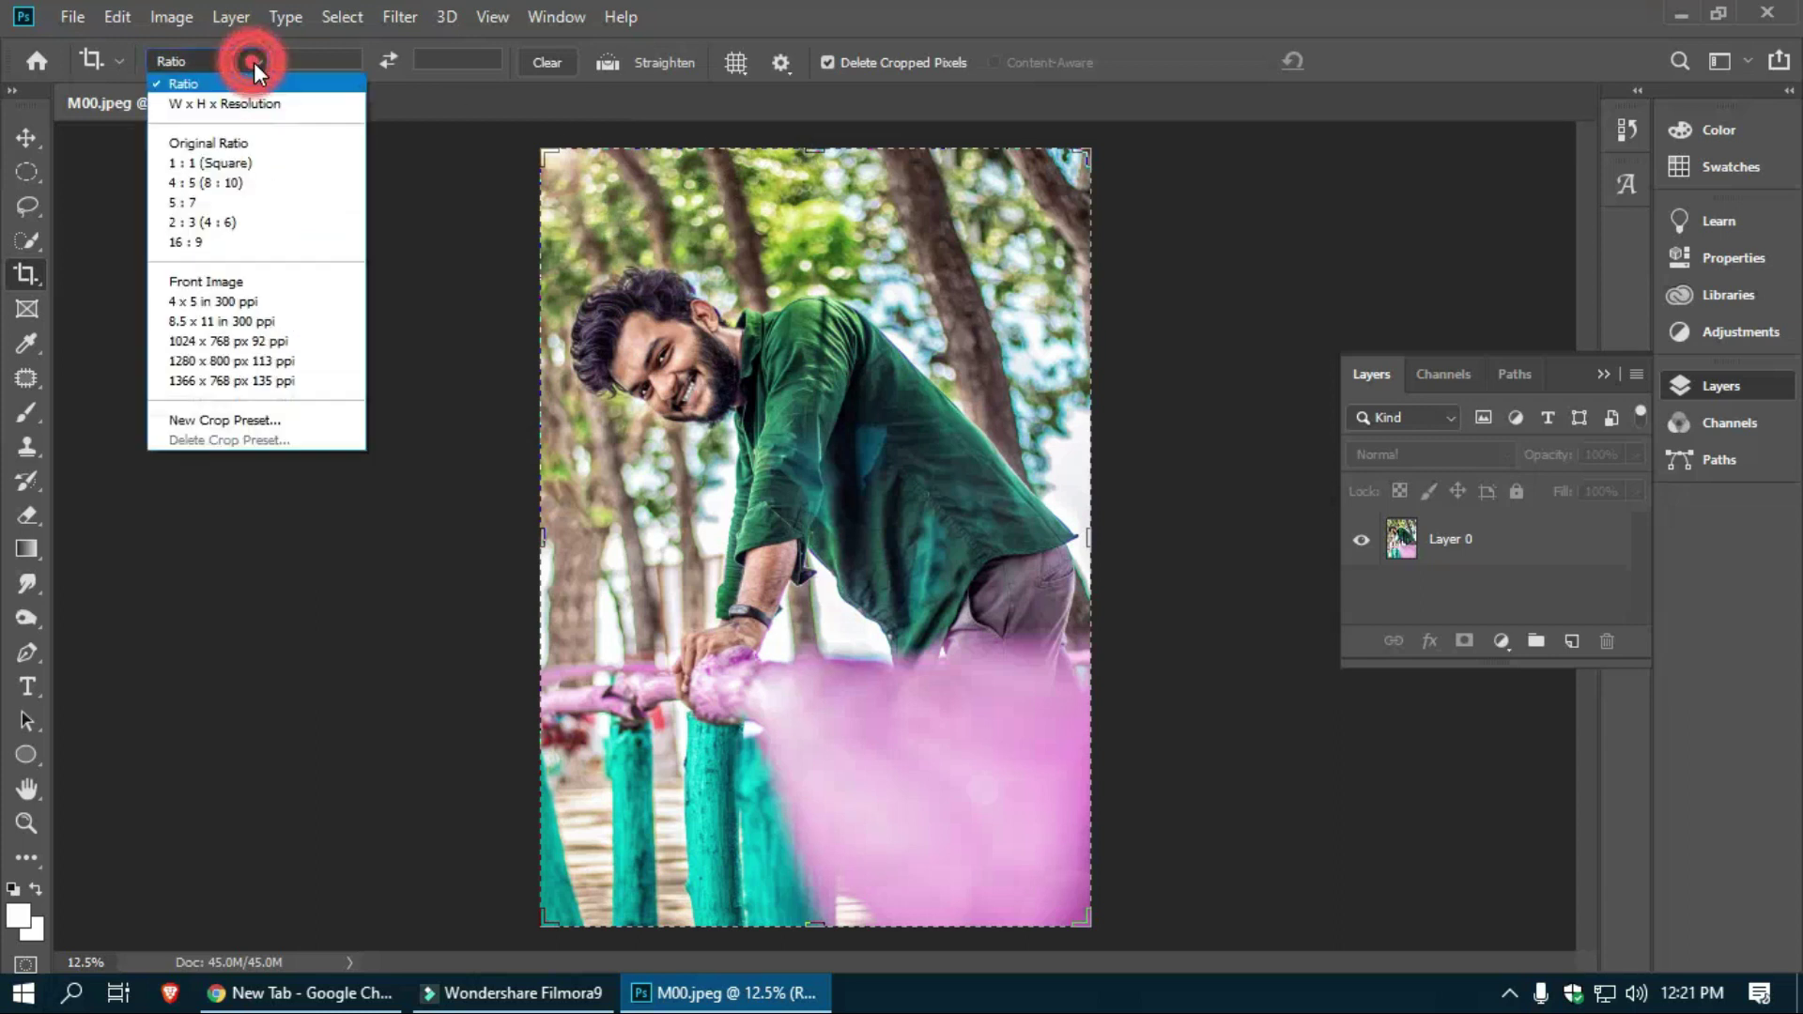
pyautogui.click(252, 164)
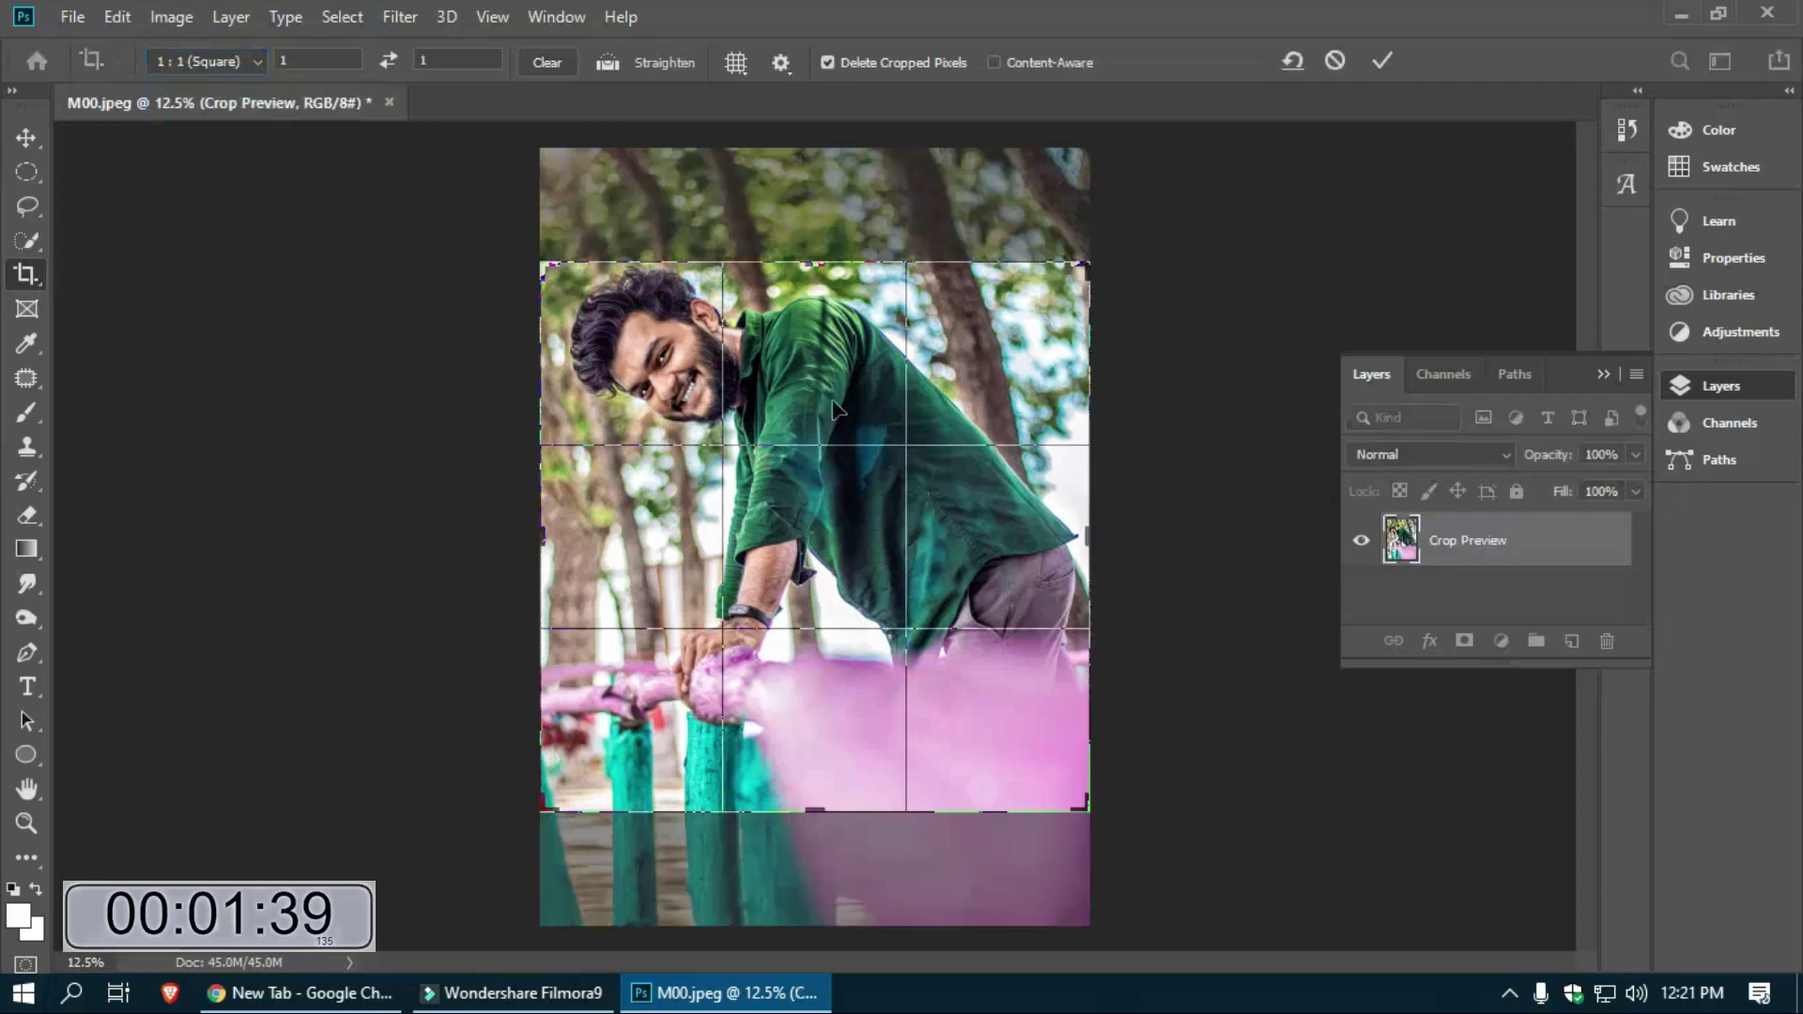
pyautogui.moveTo(853, 408)
pyautogui.mouseDown()
pyautogui.moveTo(855, 480)
pyautogui.moveTo(862, 455)
pyautogui.mouseUp()
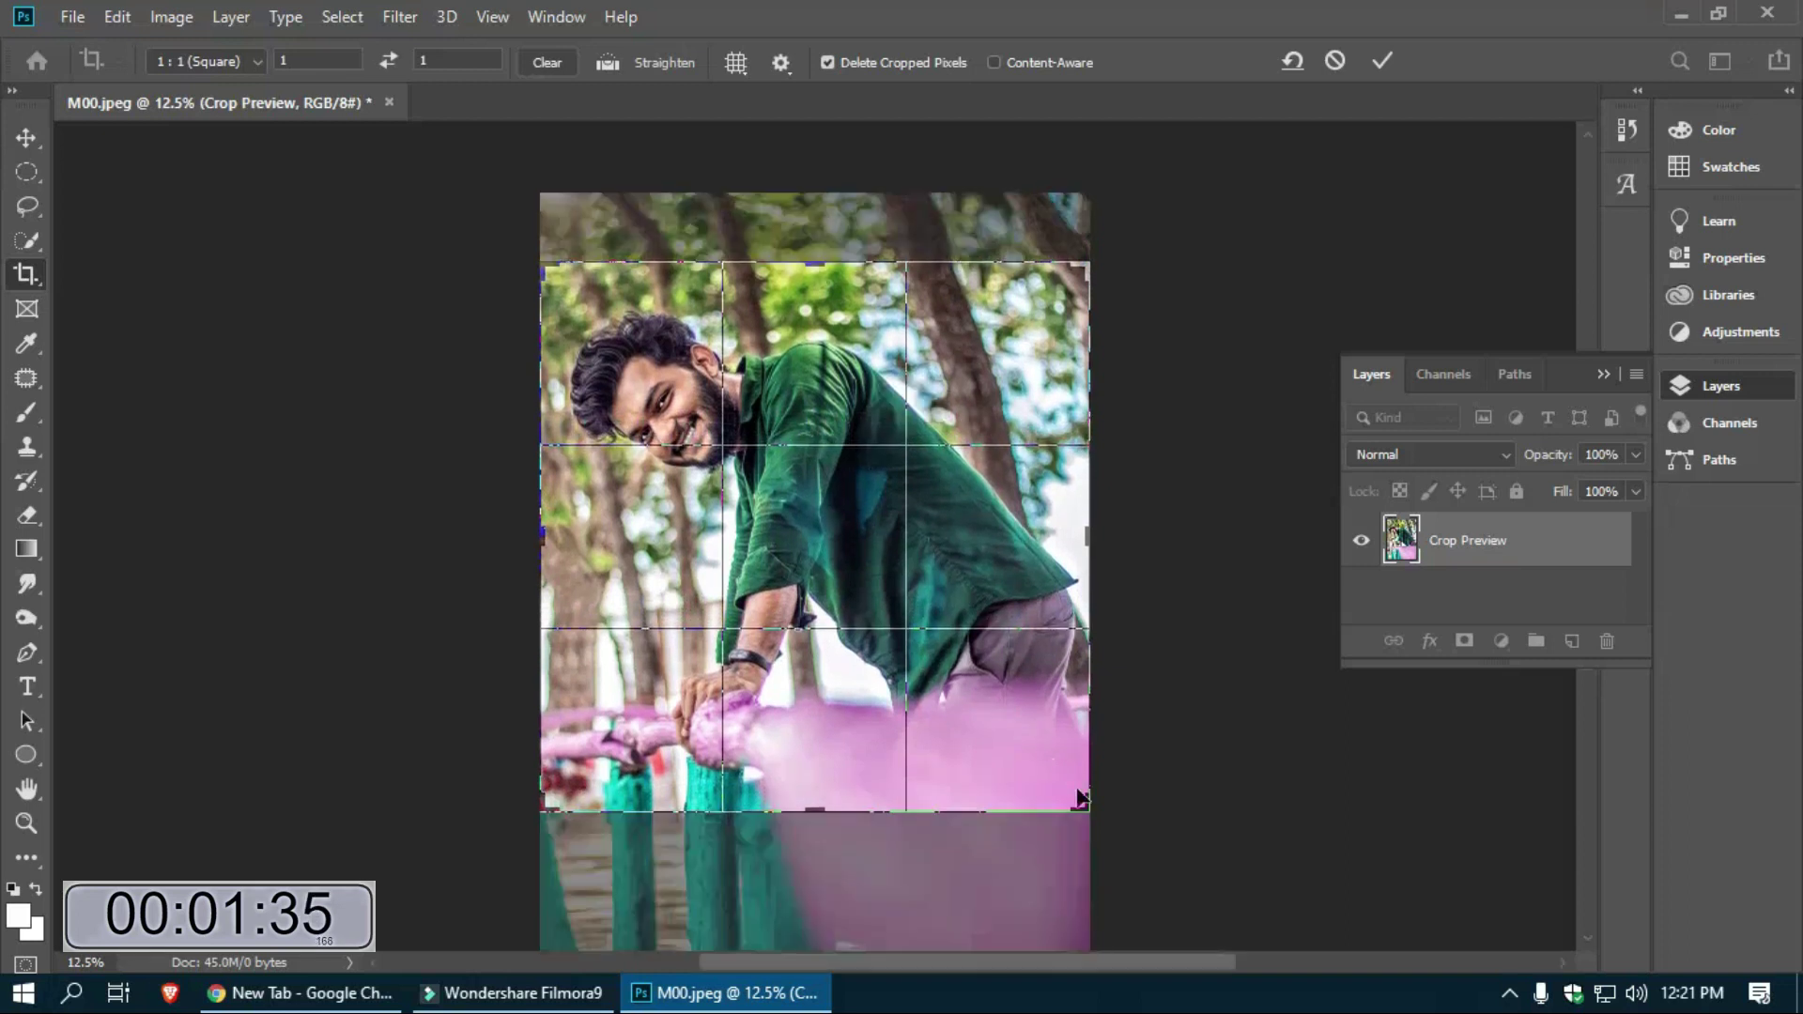
pyautogui.moveTo(1078, 799); pyautogui.dragTo(1014, 737)
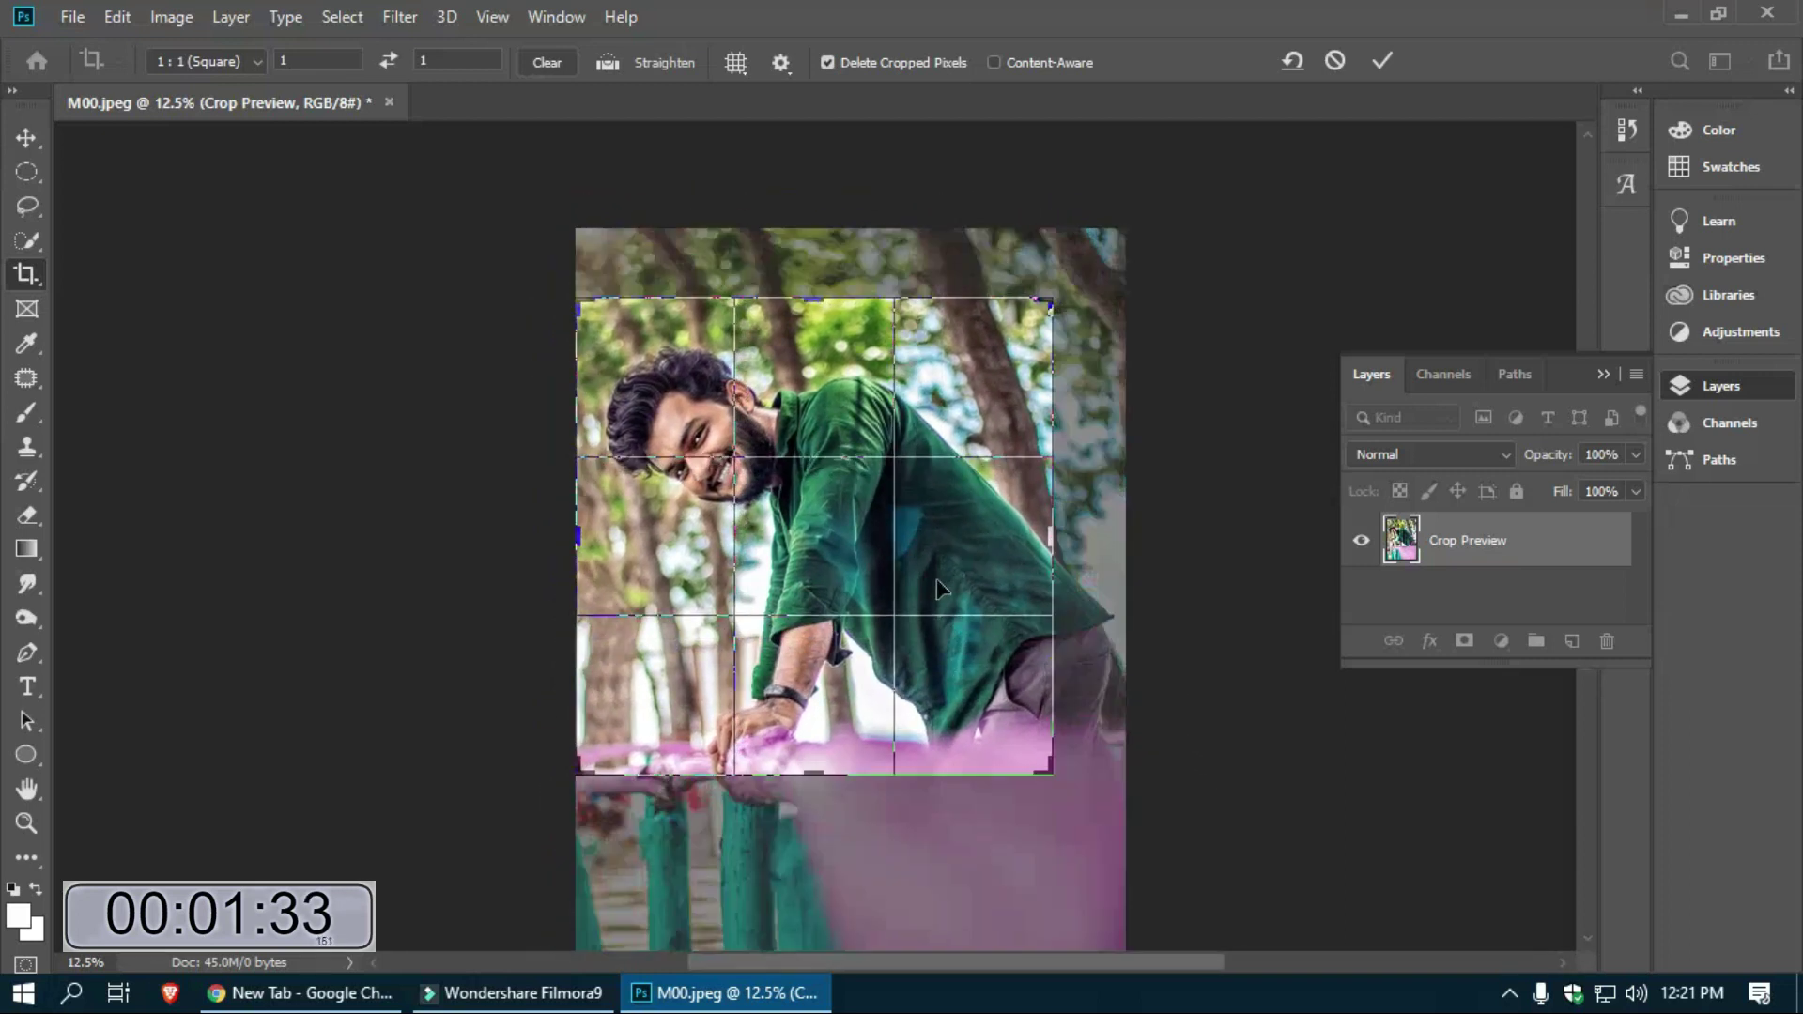
pyautogui.moveTo(939, 589); pyautogui.dragTo(934, 551)
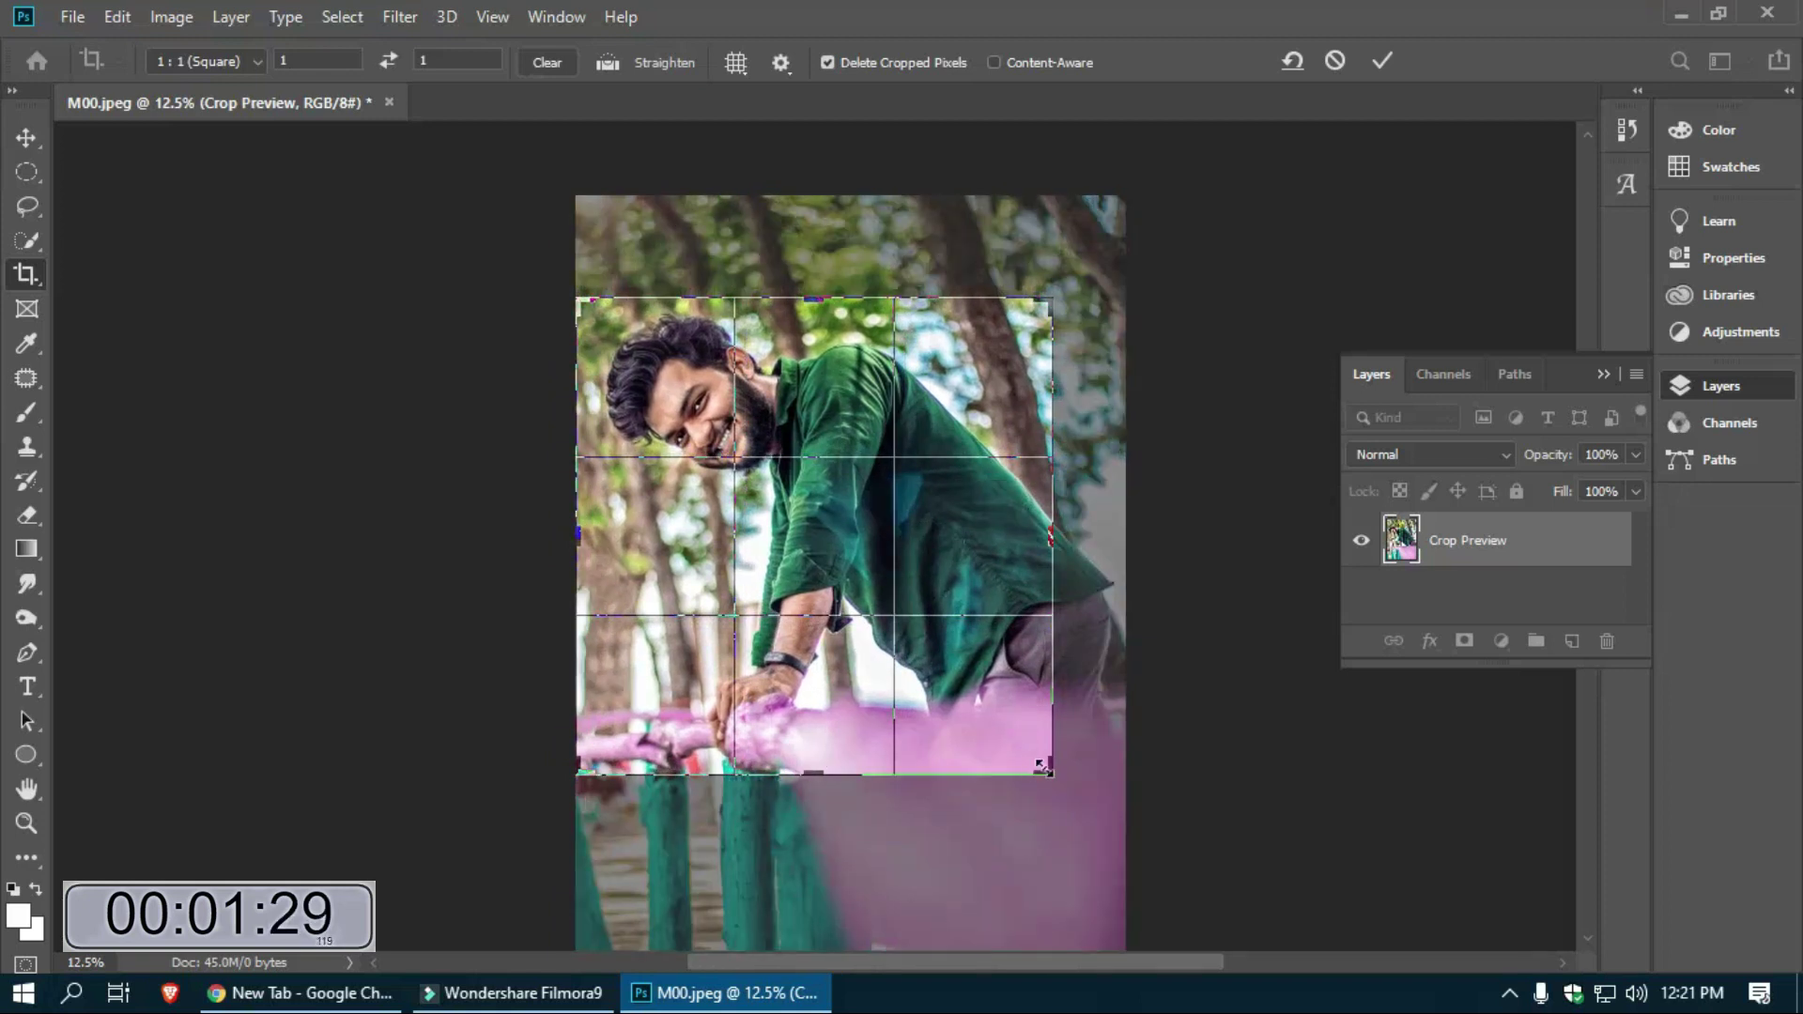
pyautogui.moveTo(1040, 764); pyautogui.dragTo(1042, 761)
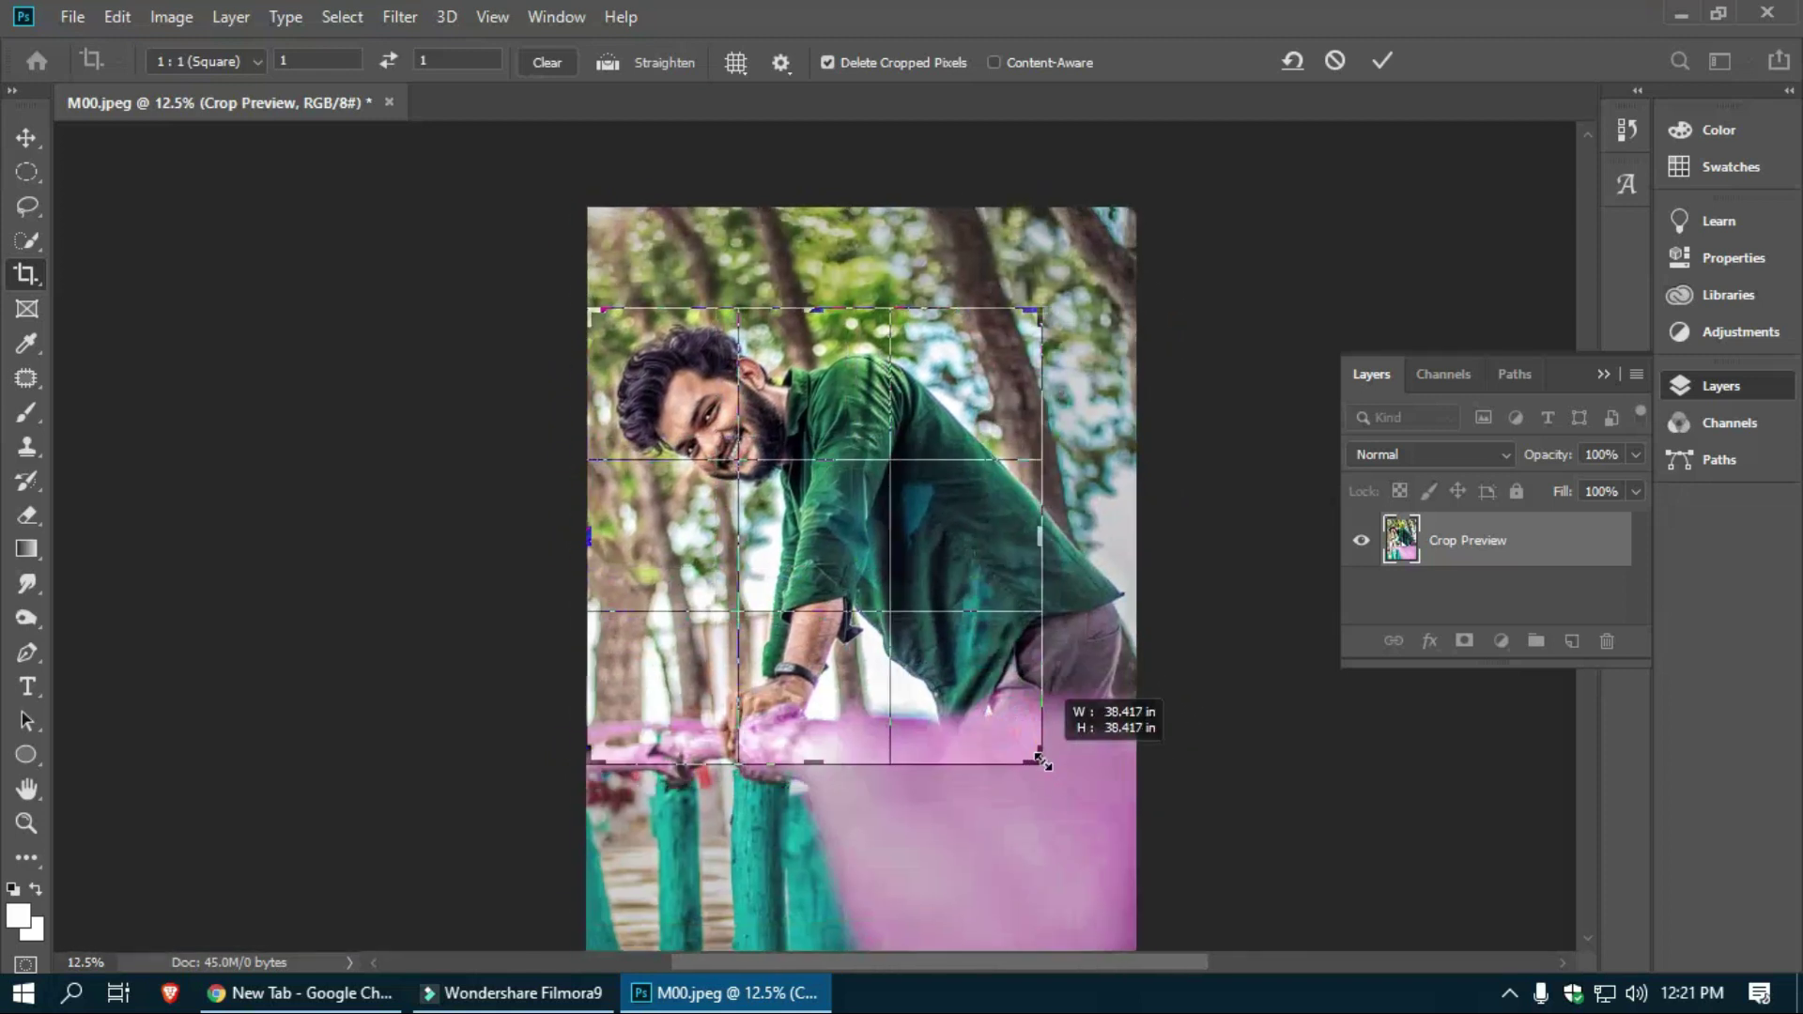
pyautogui.moveTo(1042, 761)
pyautogui.mouseDown()
pyautogui.moveTo(996, 717)
pyautogui.moveTo(970, 721)
pyautogui.mouseUp()
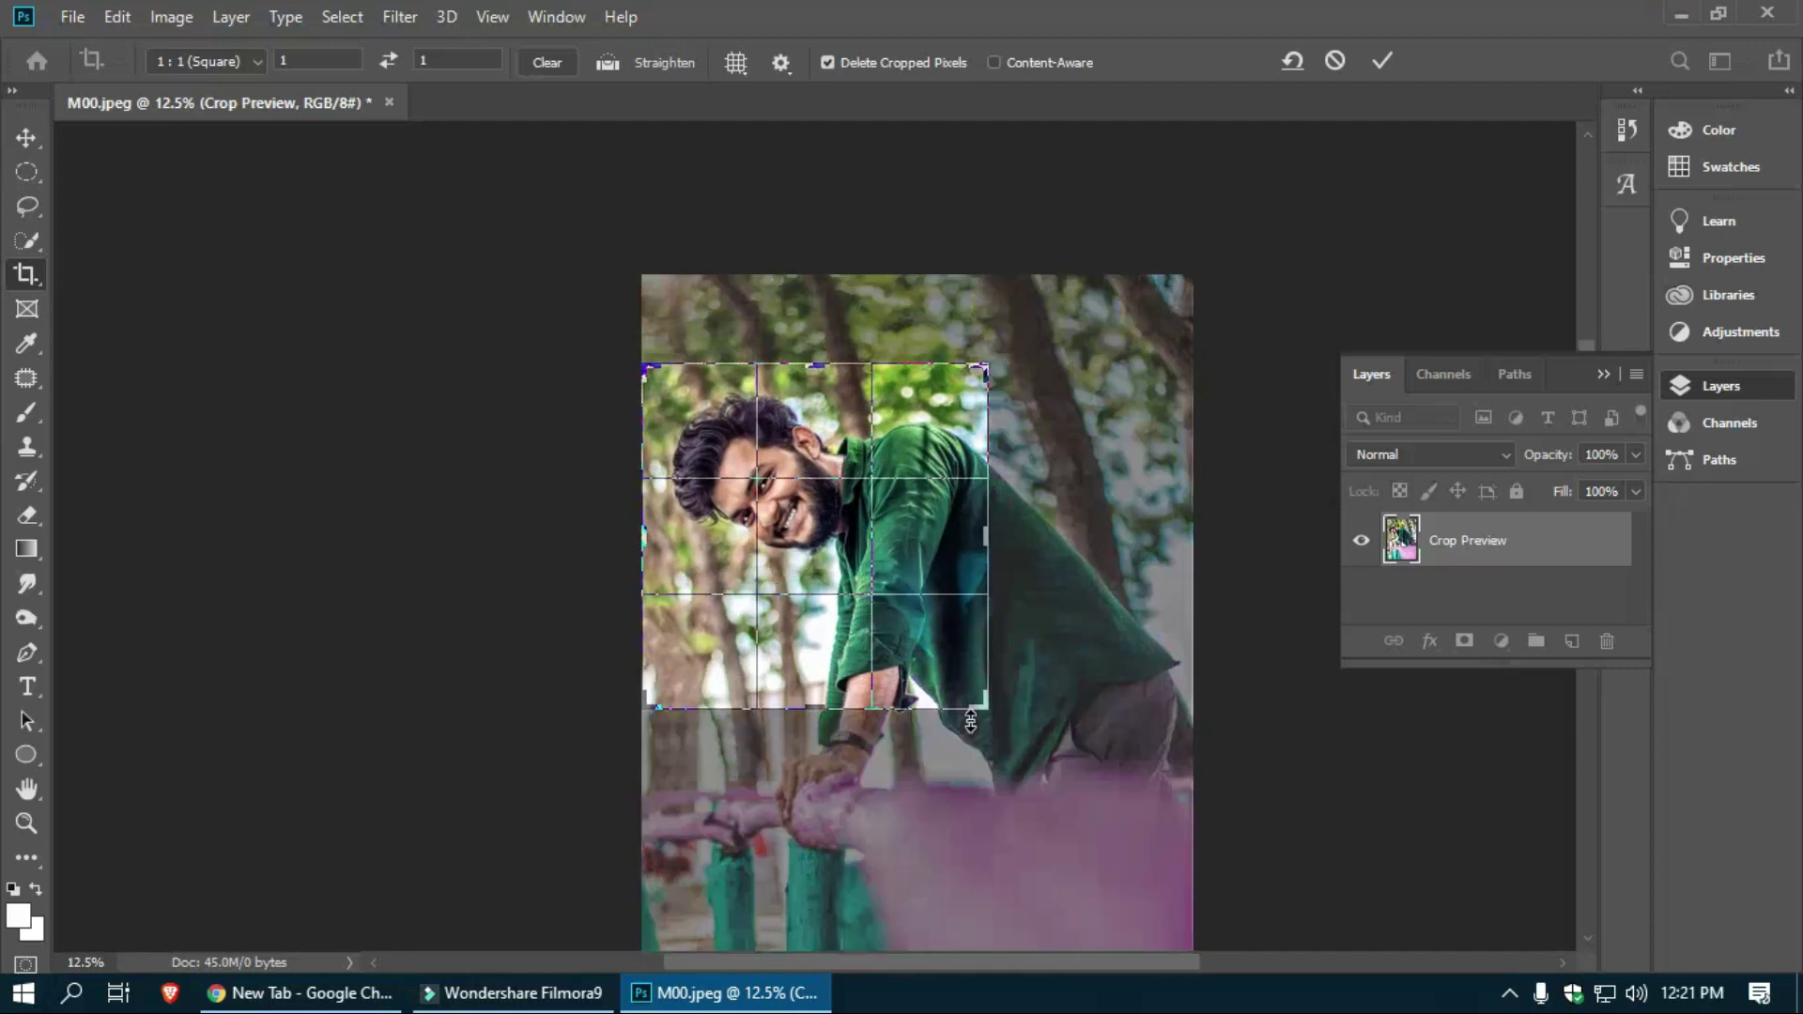
pyautogui.click(970, 721)
pyautogui.press('Return')
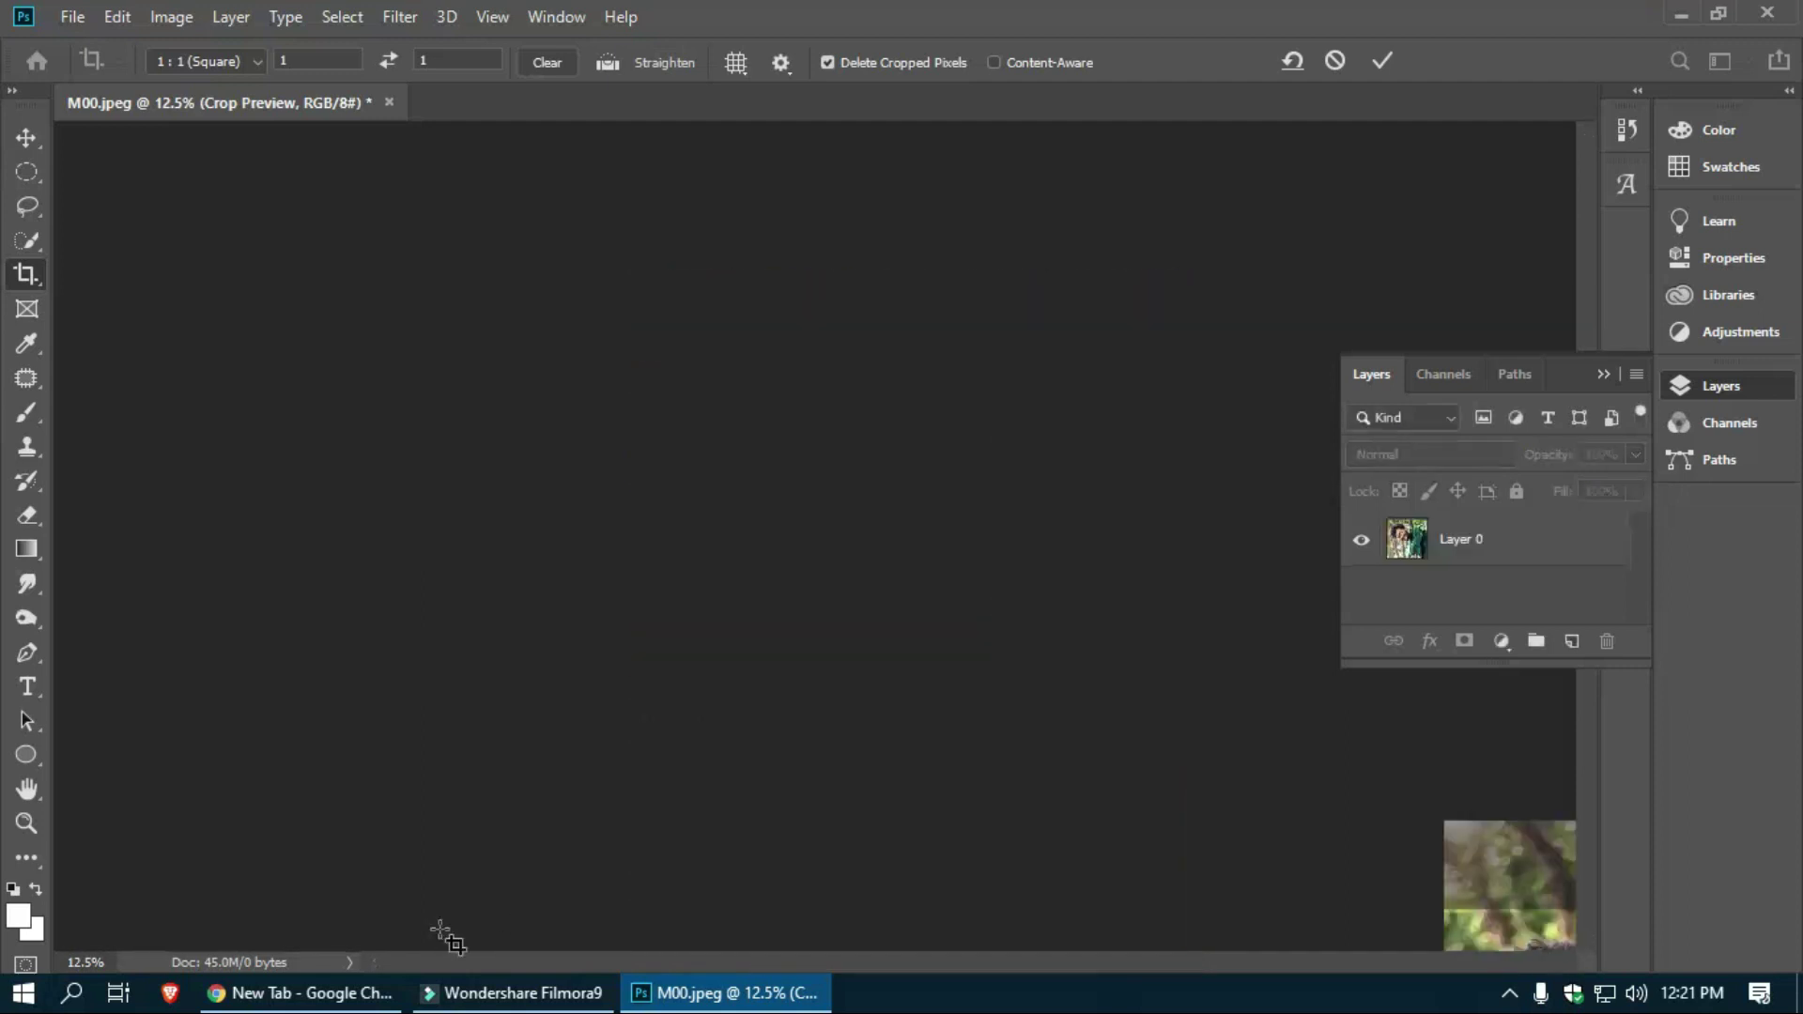
# Step: Zoom in, choose the Quick Selection Tool, and make Layer 0 active
pyautogui.hotkey('ctrl', '+')
pyautogui.hotkey('ctrl', '+')
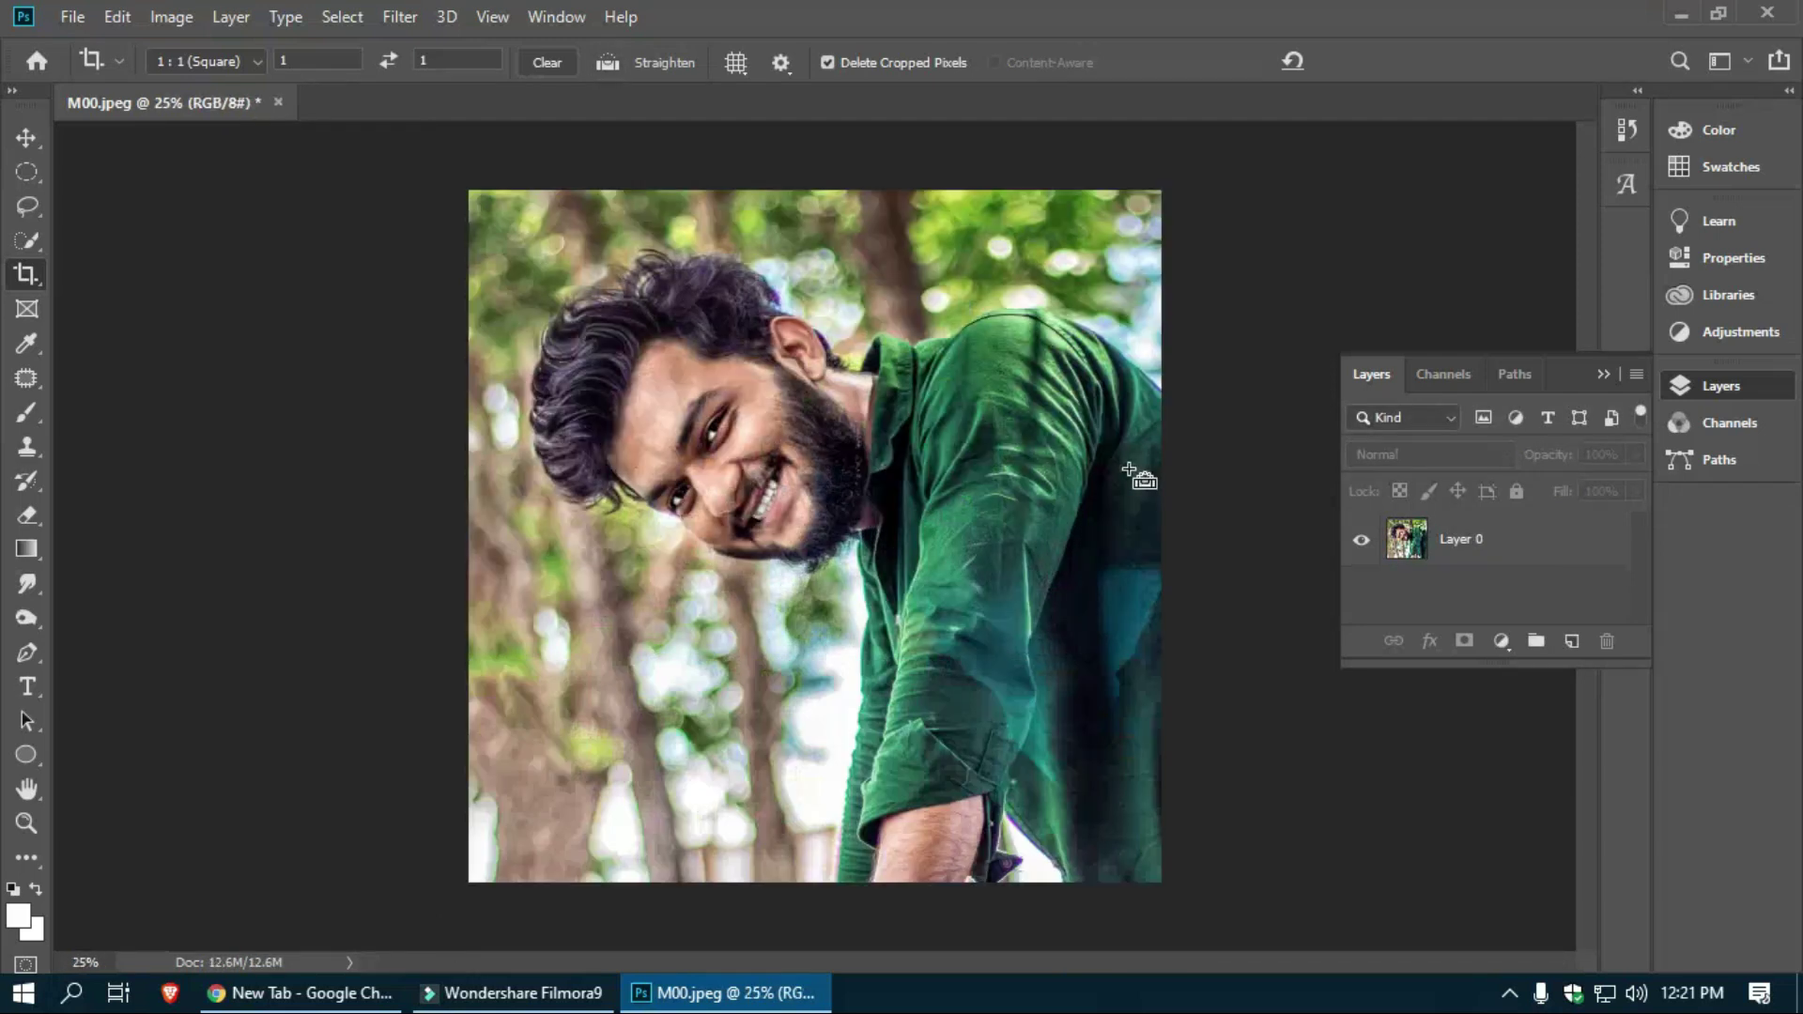
pyautogui.press('v')
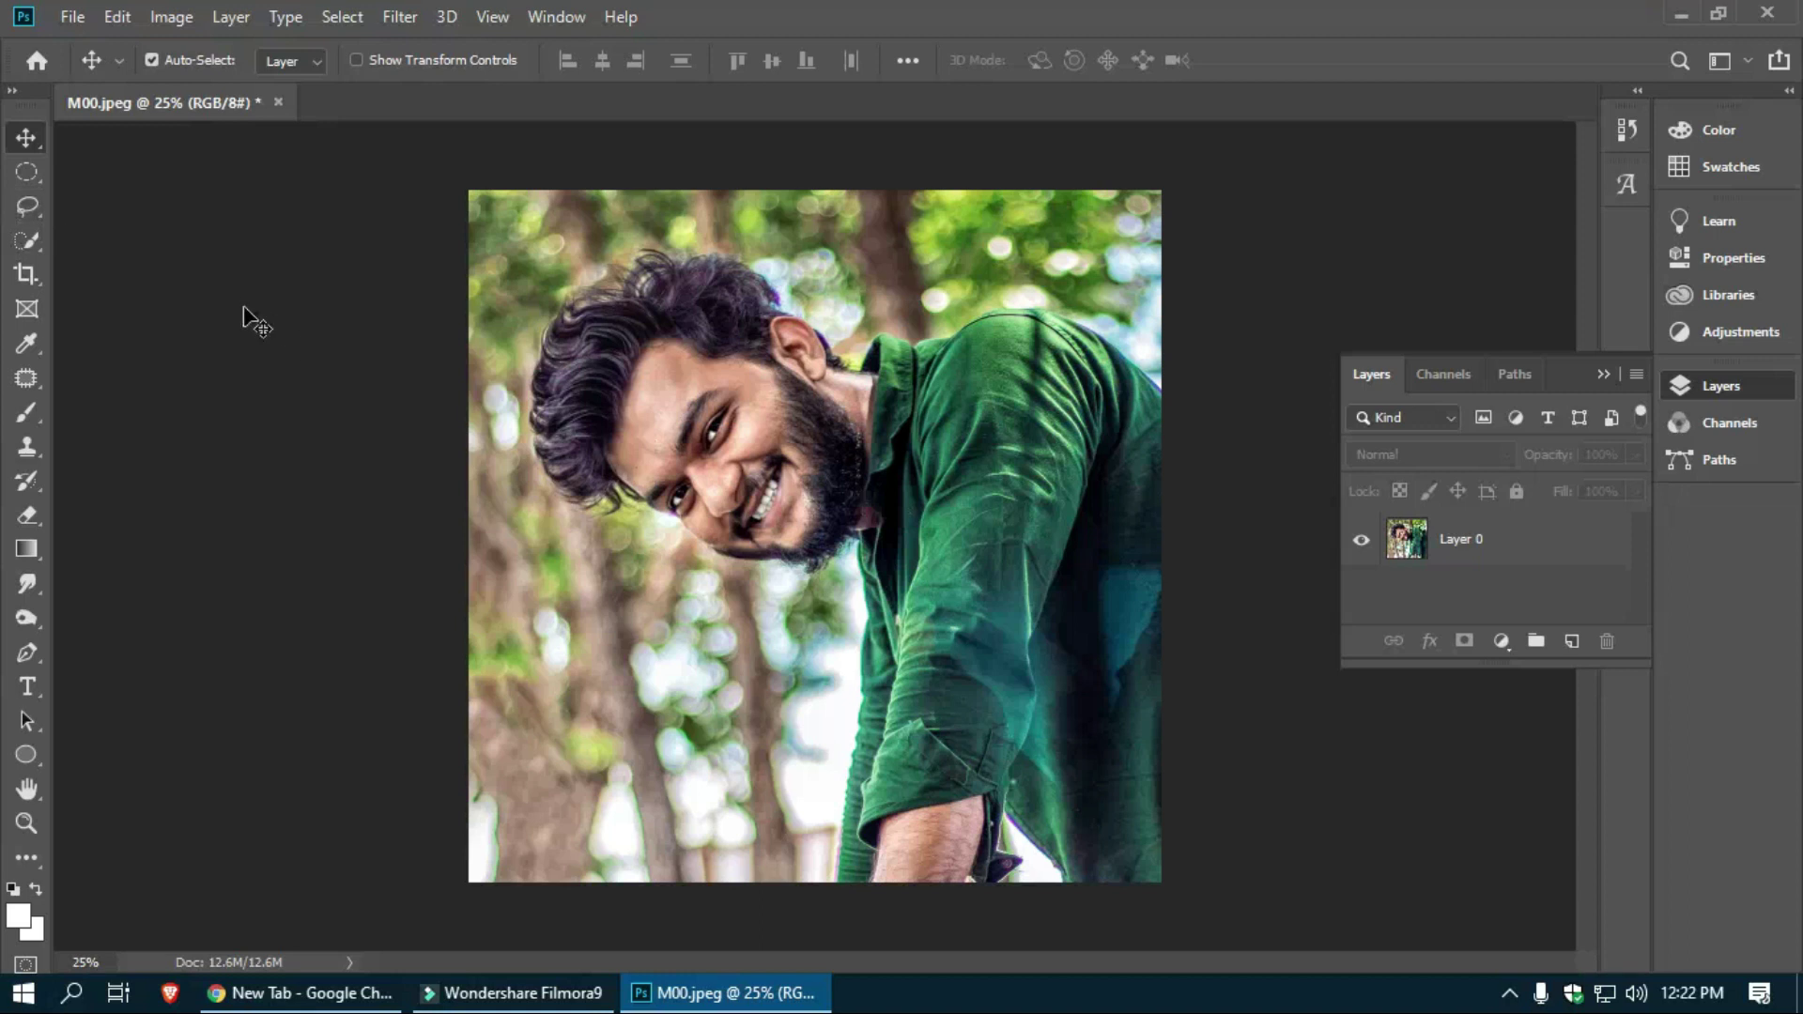
pyautogui.click(27, 206)
pyautogui.rightClick(27, 206)
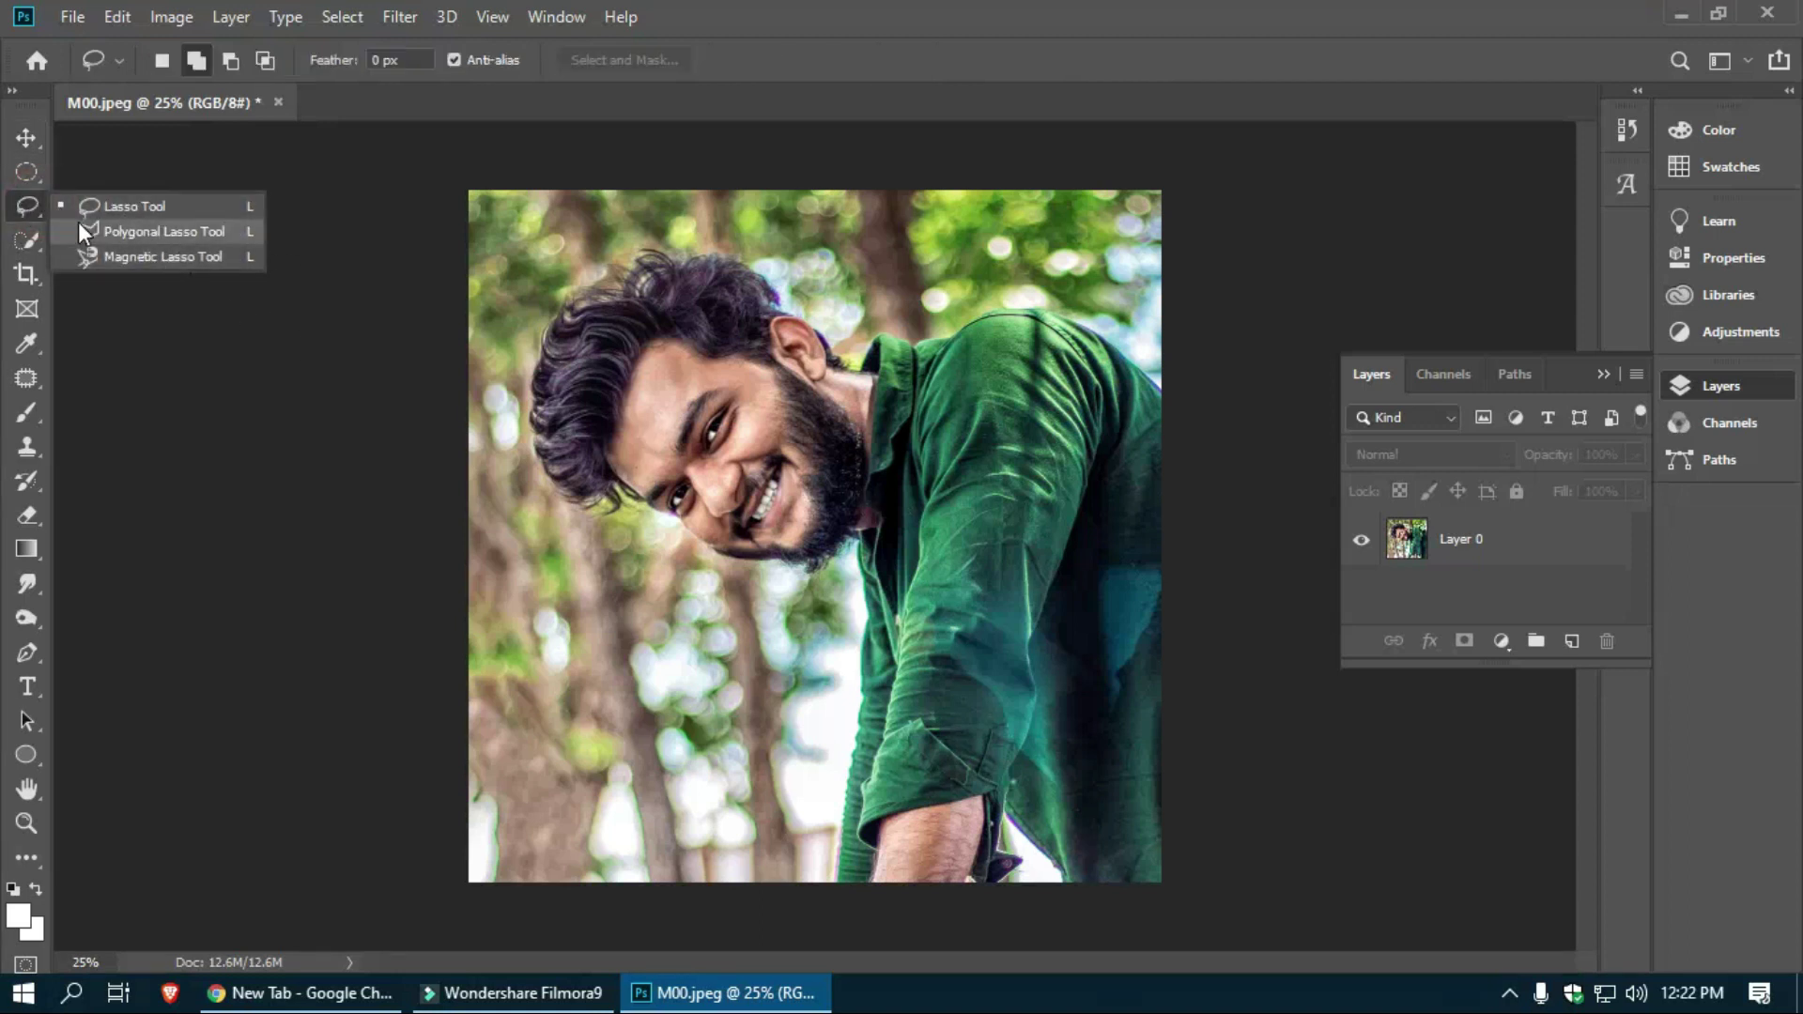
pyautogui.press('Escape')
pyautogui.click(31, 237)
pyautogui.rightClick(33, 237)
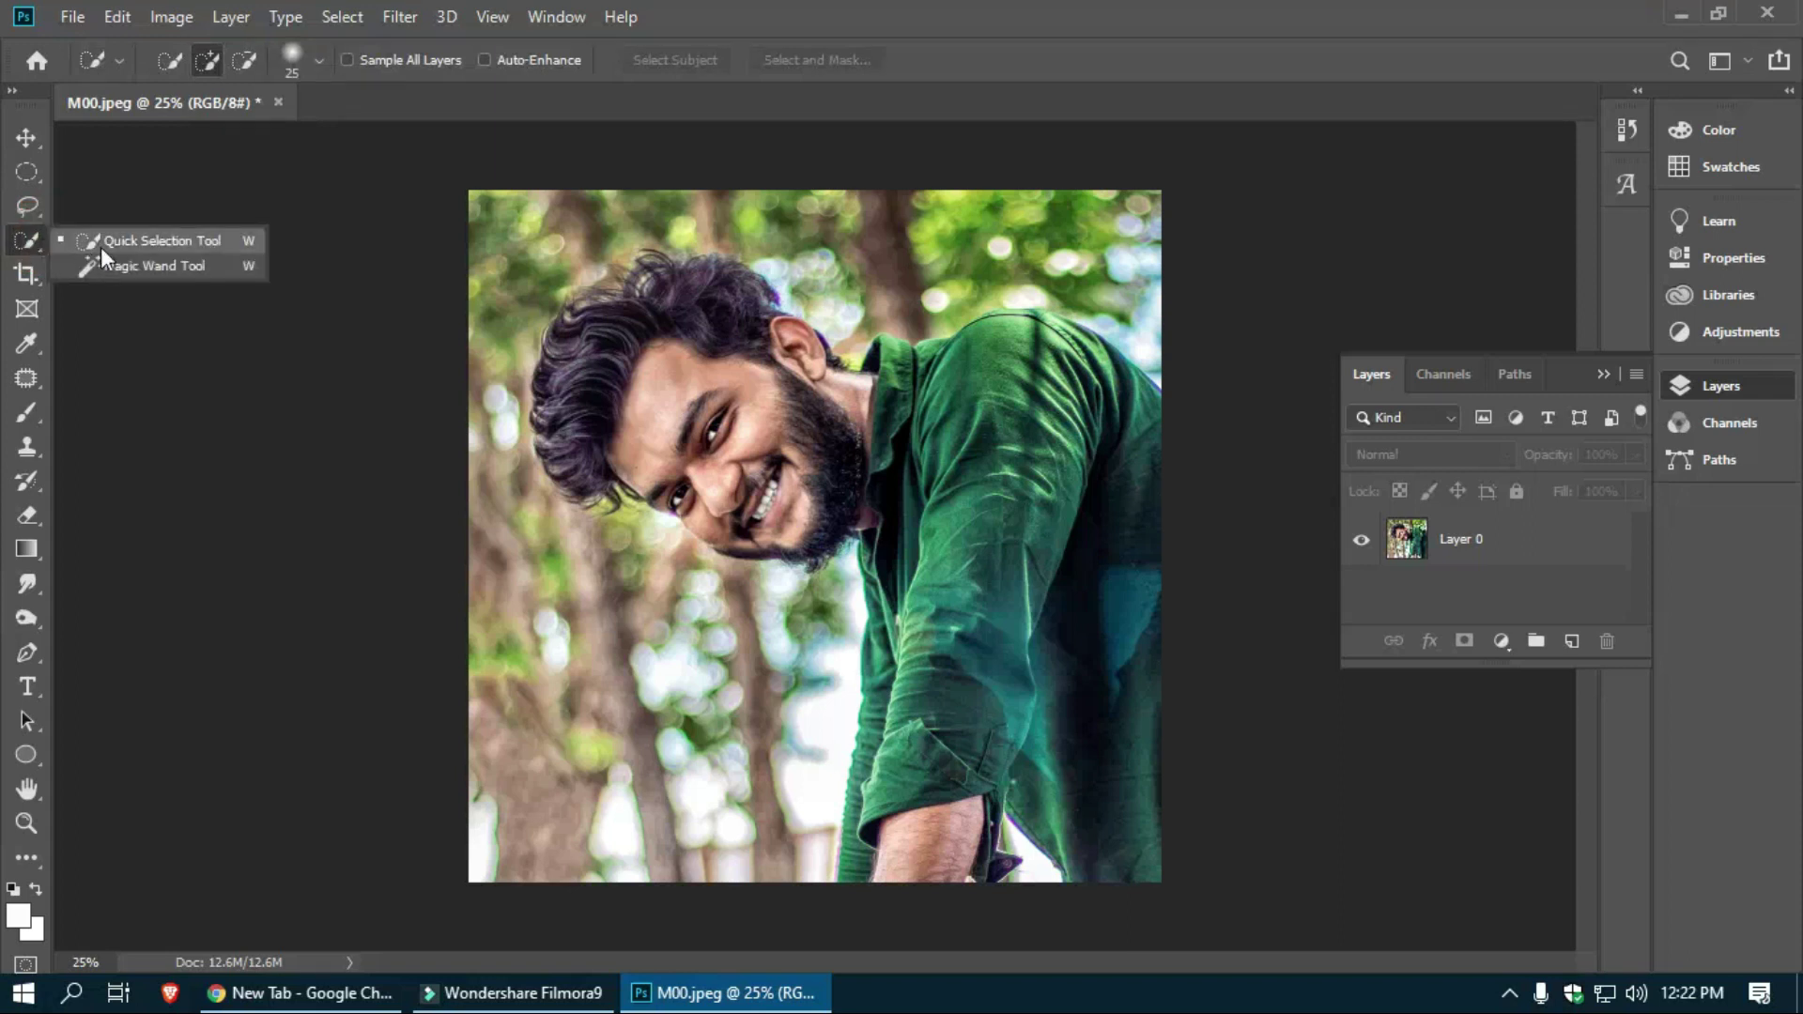
pyautogui.click(174, 250)
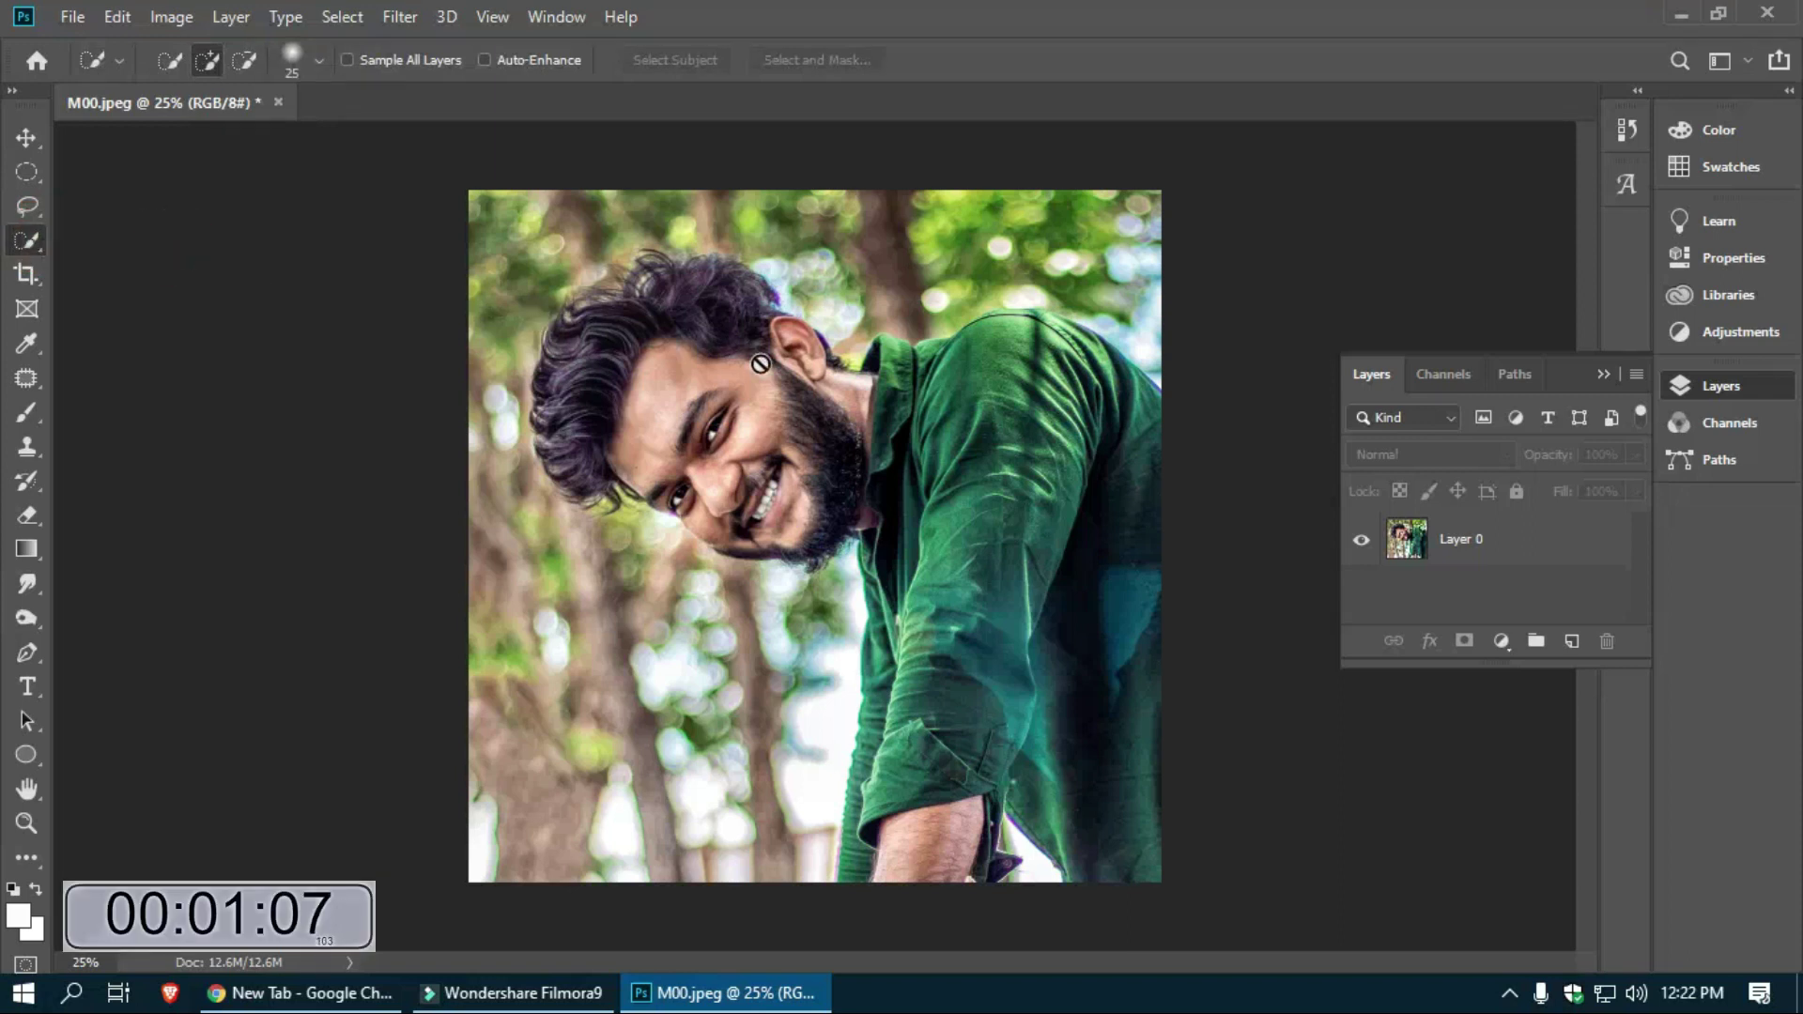
pyautogui.click(1455, 543)
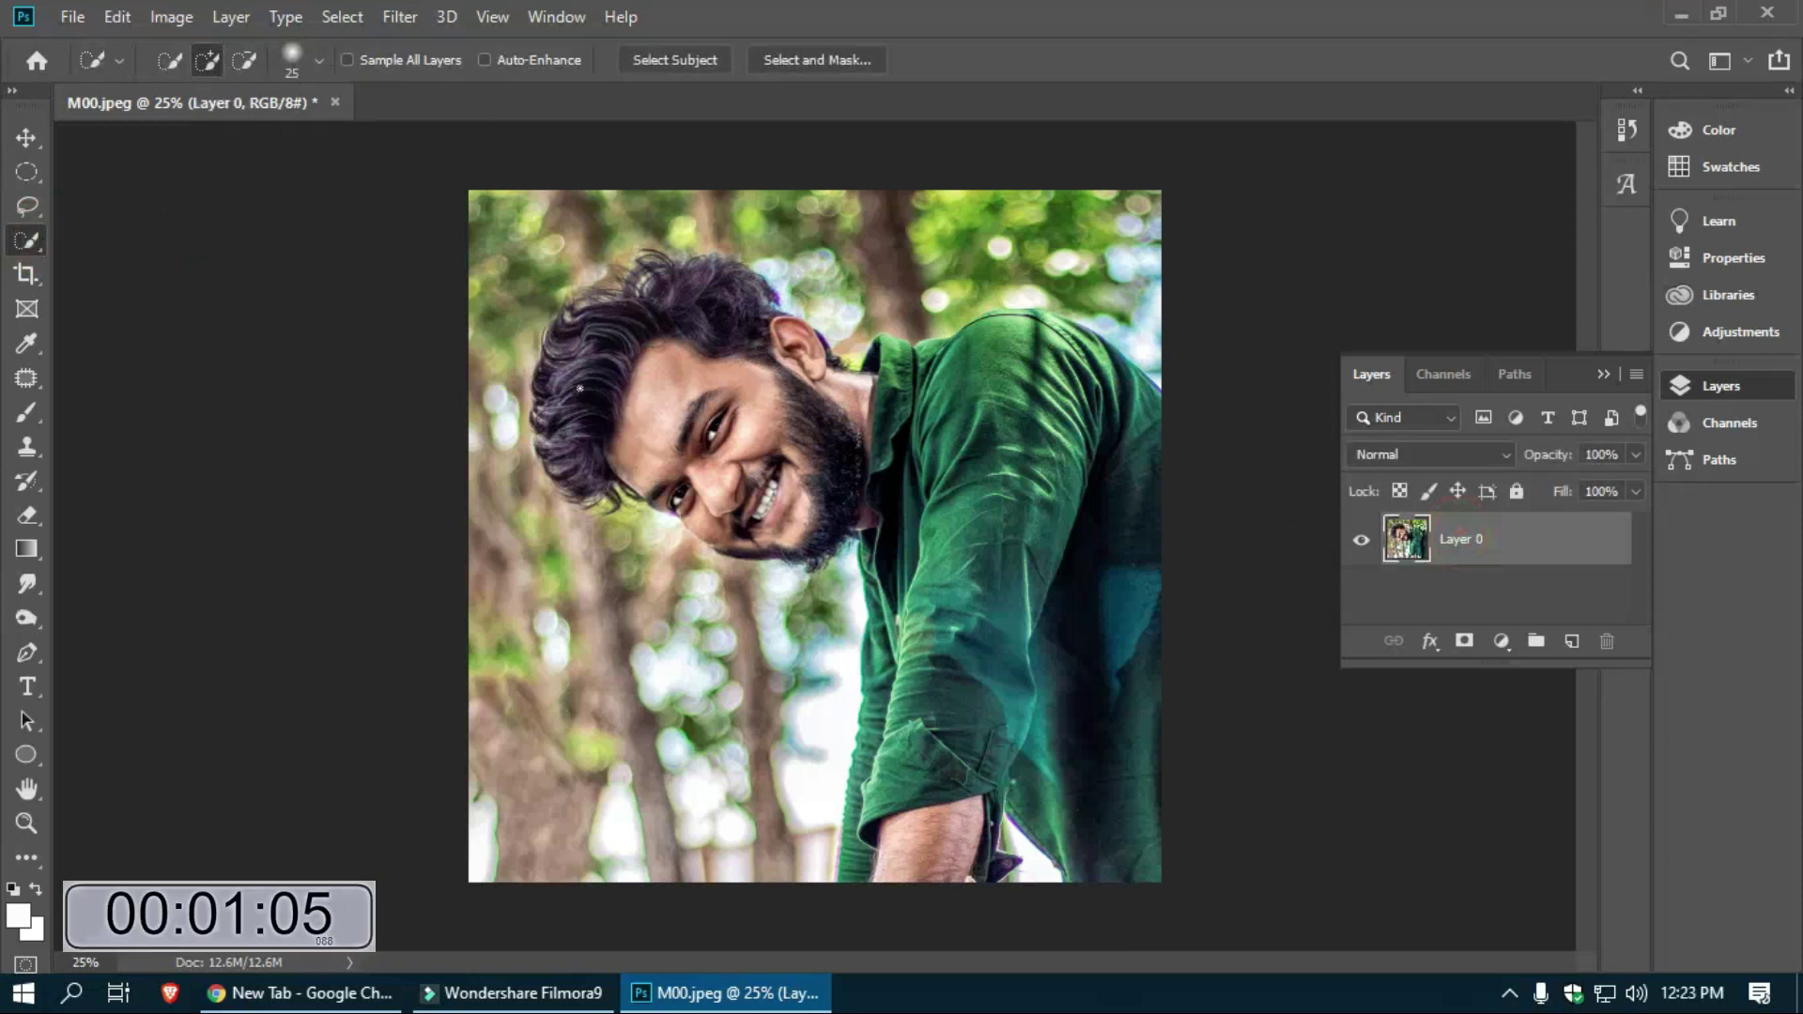
pyautogui.rightClick(28, 241)
pyautogui.click(145, 236)
# Step: Enlarge the brush and paint a selection over the man's hair, face and shirt
pyautogui.press(']')
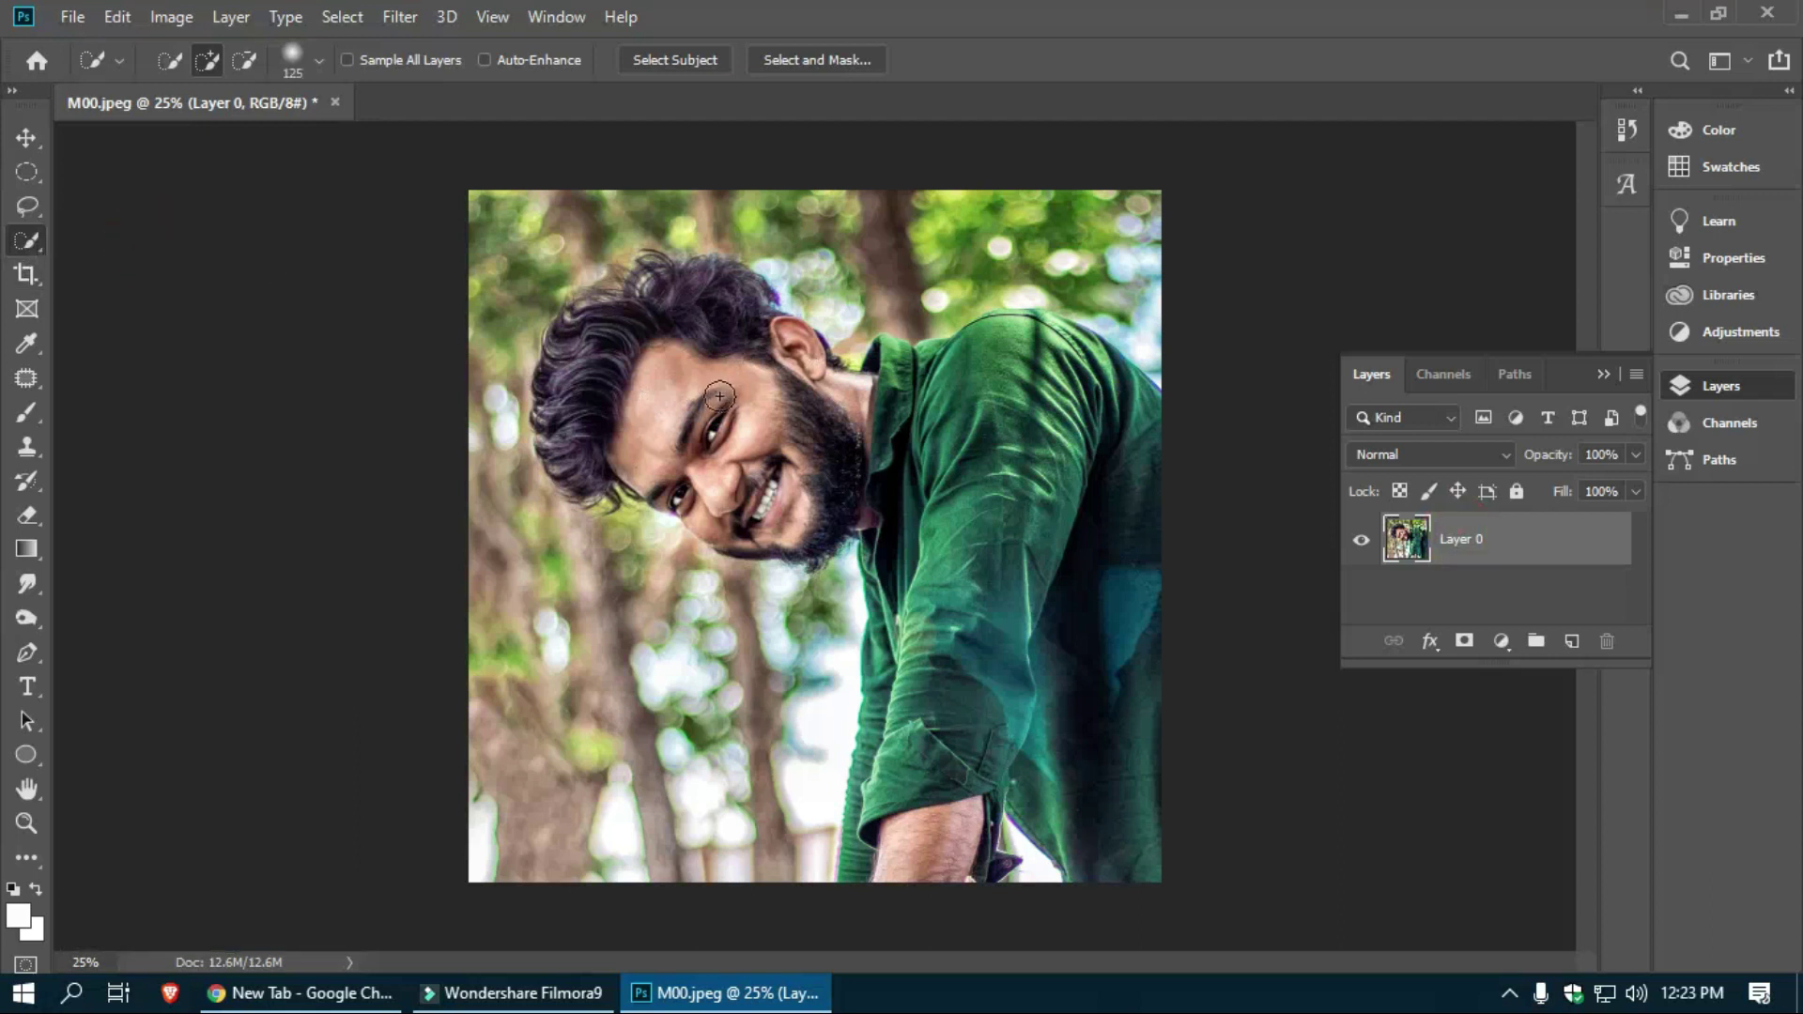
pyautogui.moveTo(679, 371); pyautogui.dragTo(1081, 510)
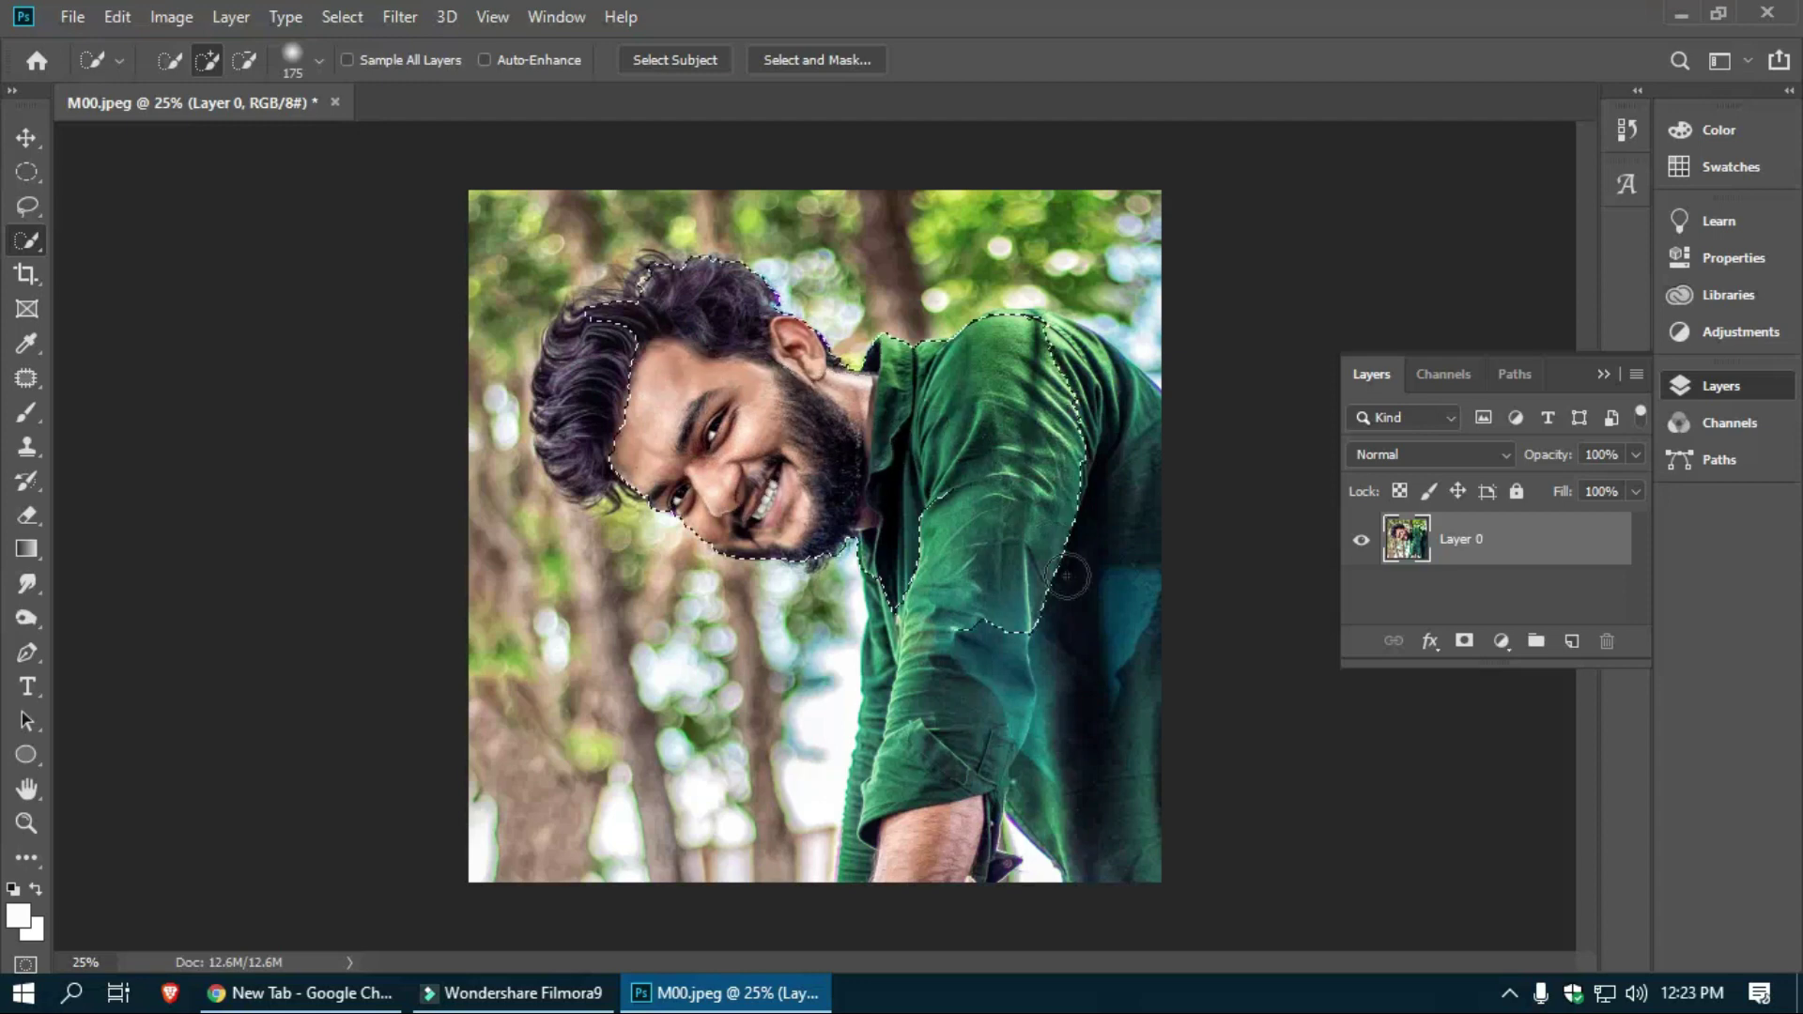
pyautogui.hotkey('ctrl', '+')
pyautogui.moveTo(564, 323); pyautogui.dragTo(768, 589)
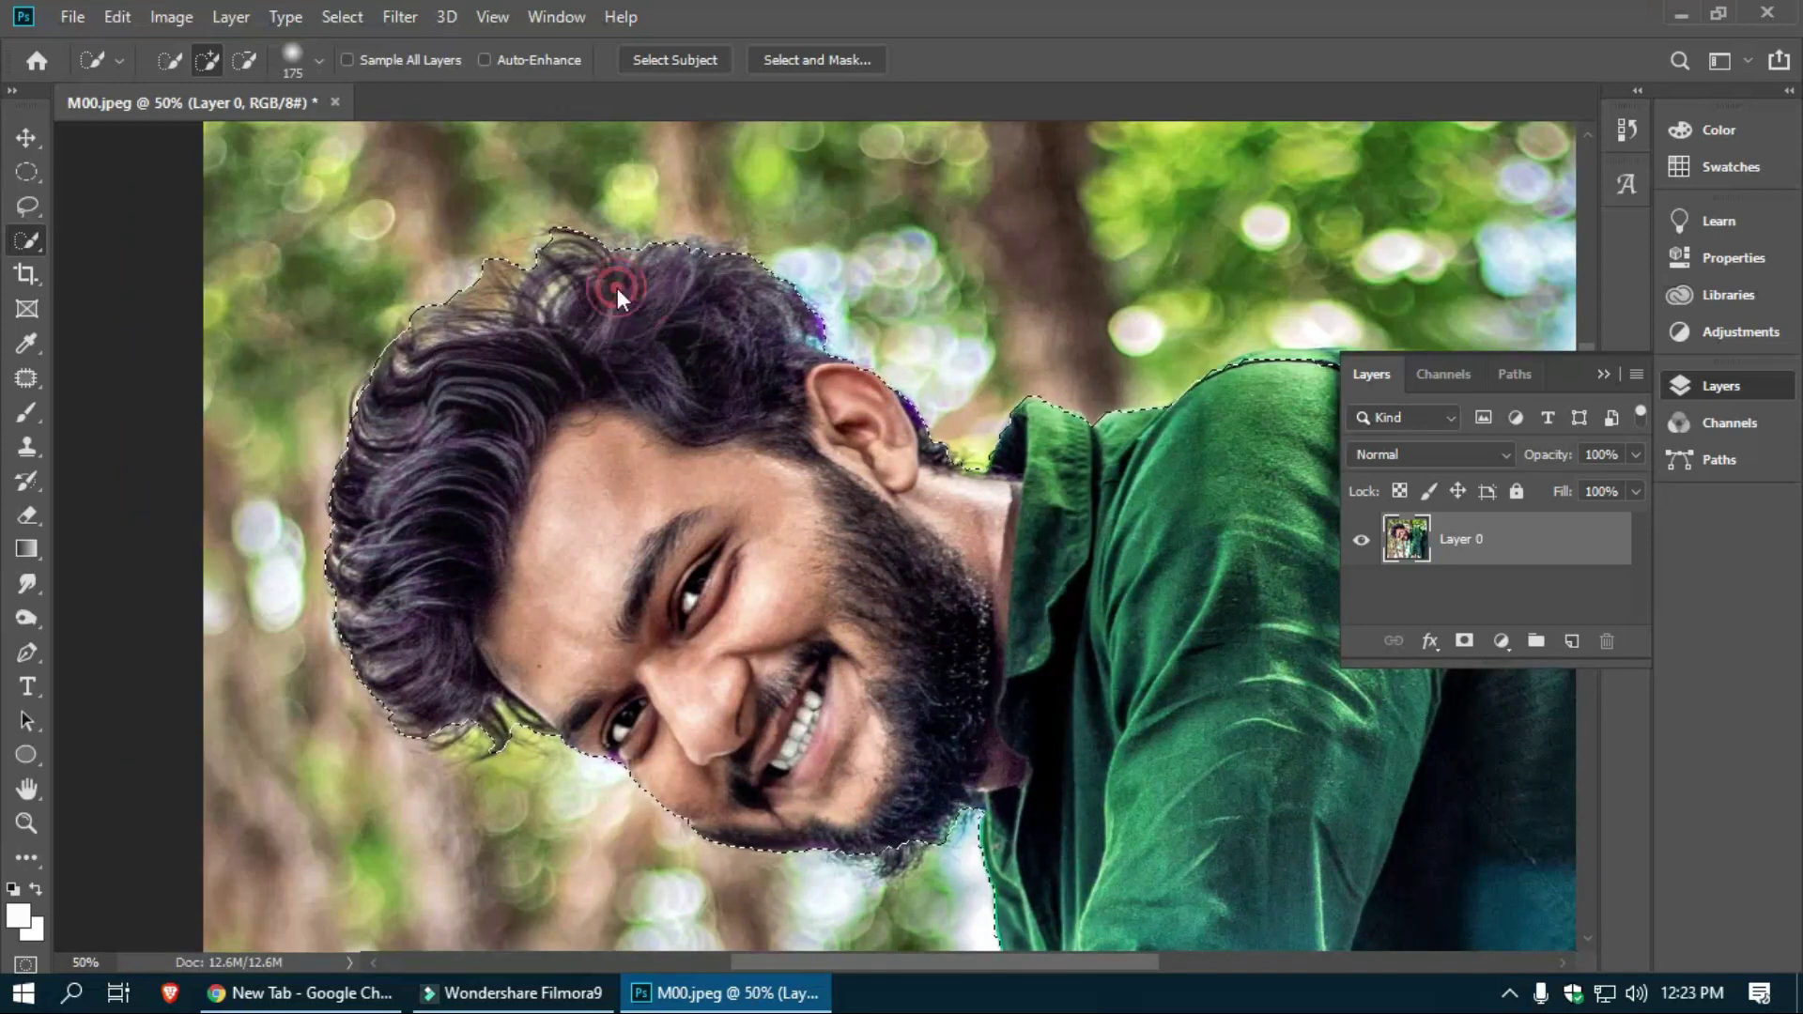
pyautogui.scroll(-5, 789, 599)
pyautogui.hotkey('ctrl', '+')
pyautogui.scroll(3, 886, 522)
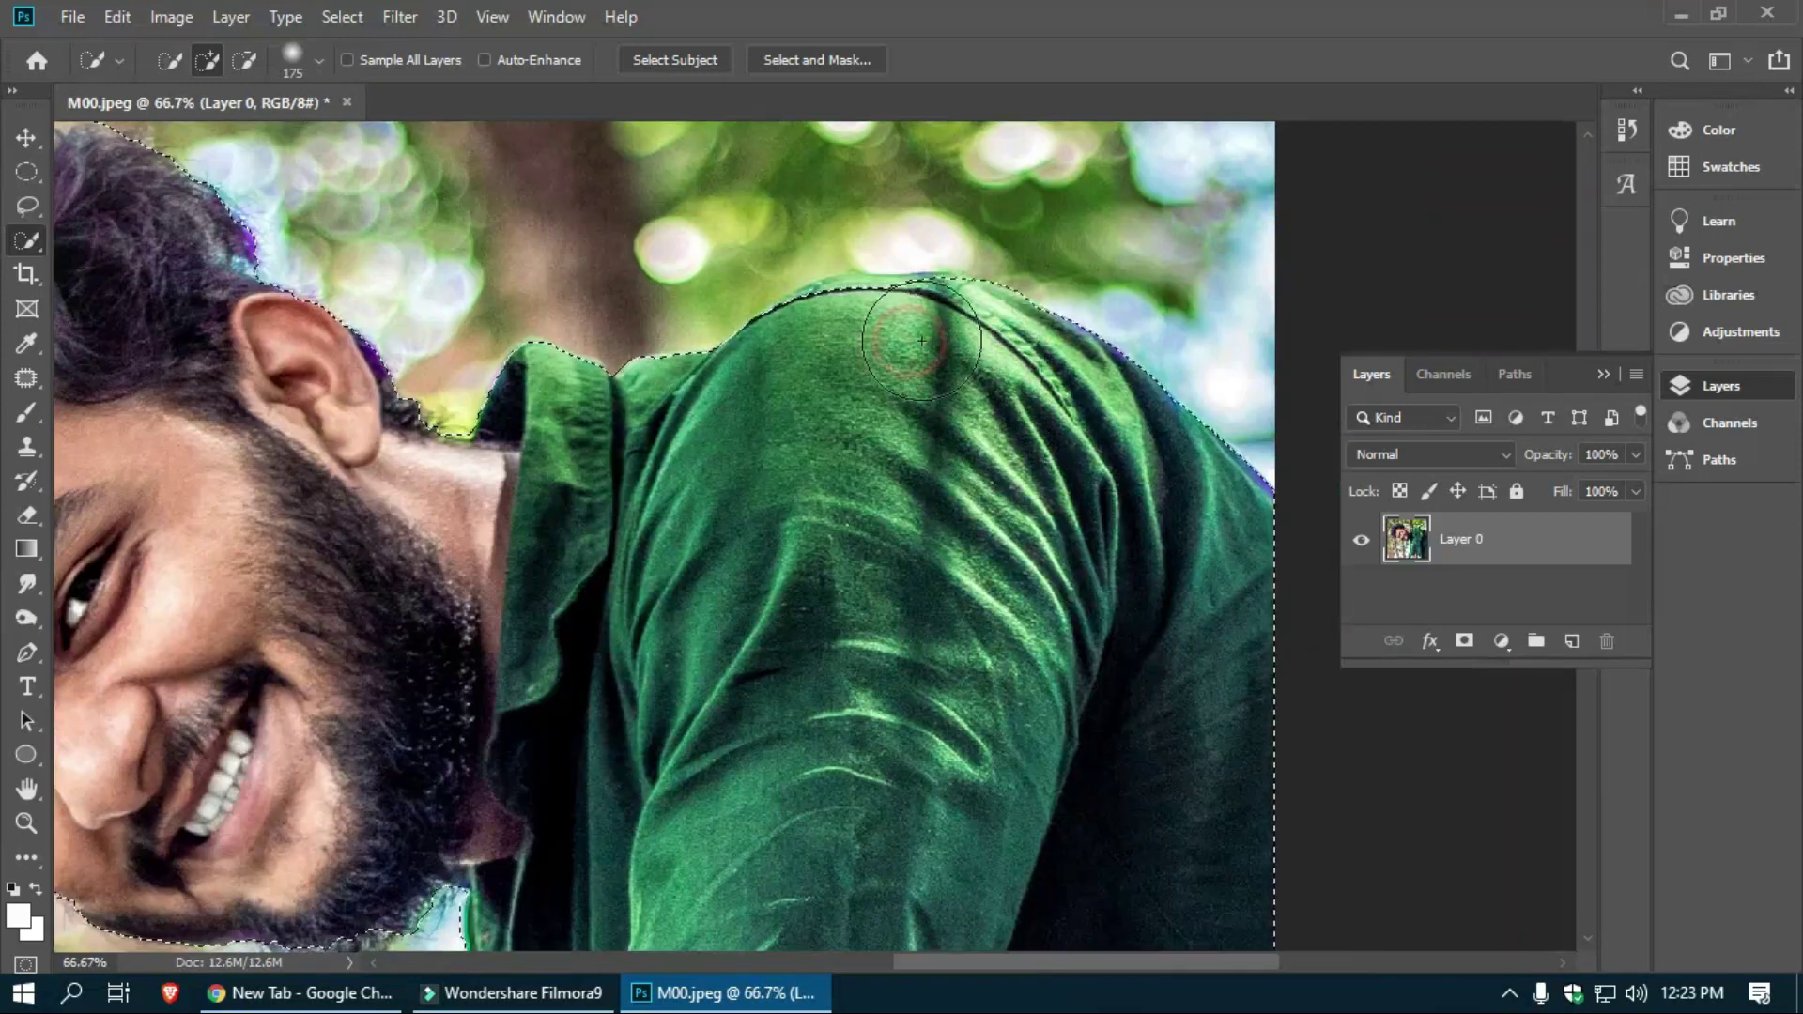
pyautogui.hotkey('ctrl', '+')
pyautogui.hotkey('ctrl', '+')
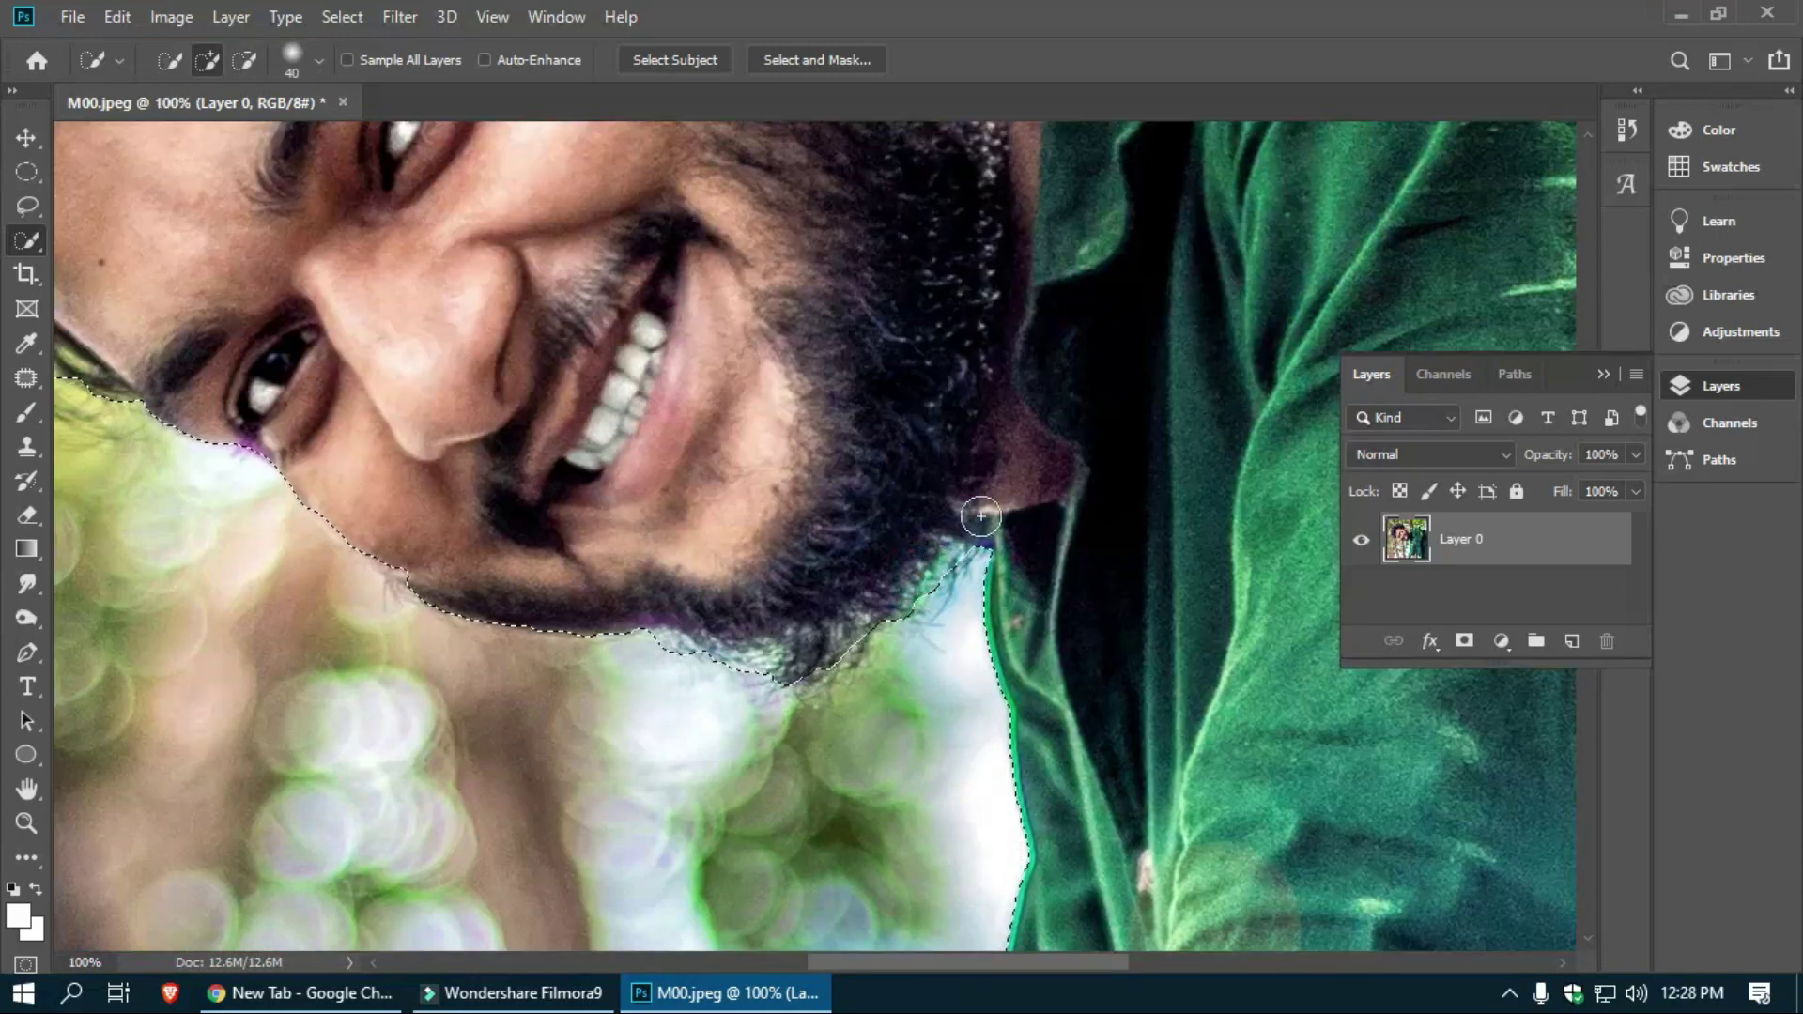
pyautogui.scroll(5, 845, 565)
pyautogui.hscroll(-5, 751, 505)
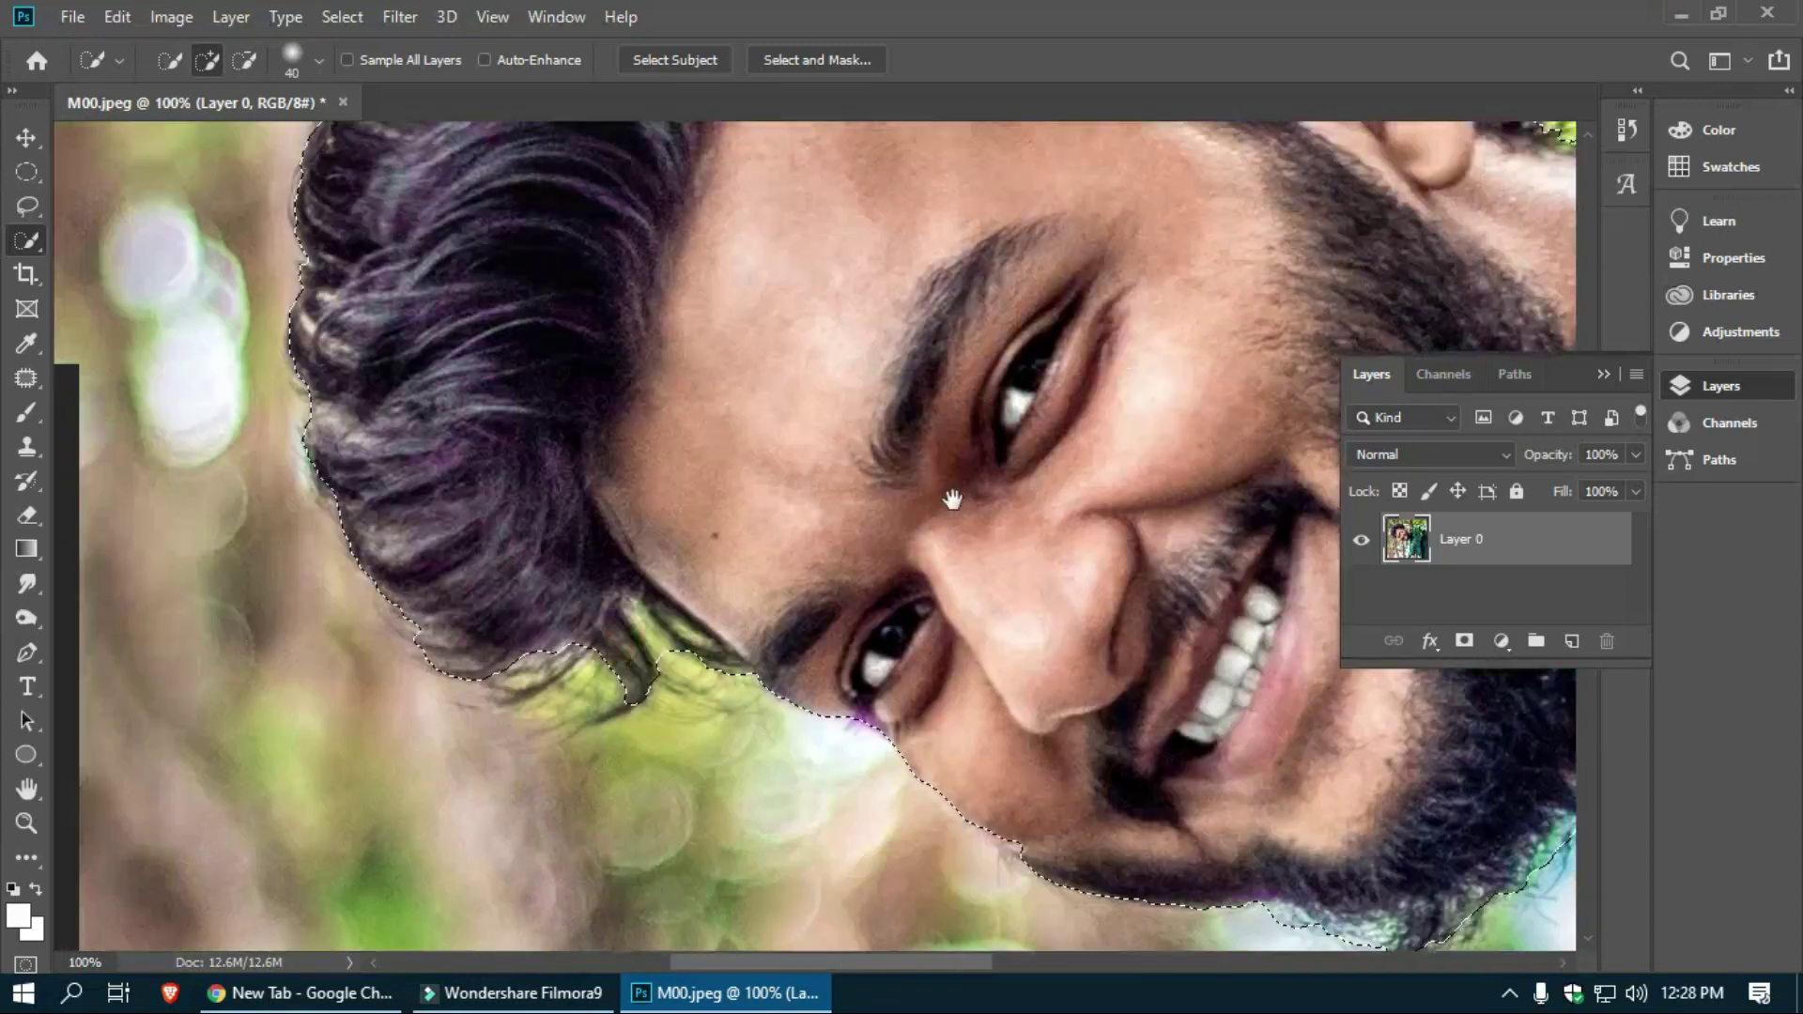
pyautogui.scroll(3, 752, 505)
pyautogui.hscroll(2, 563, 564)
pyautogui.scroll(-2, 853, 366)
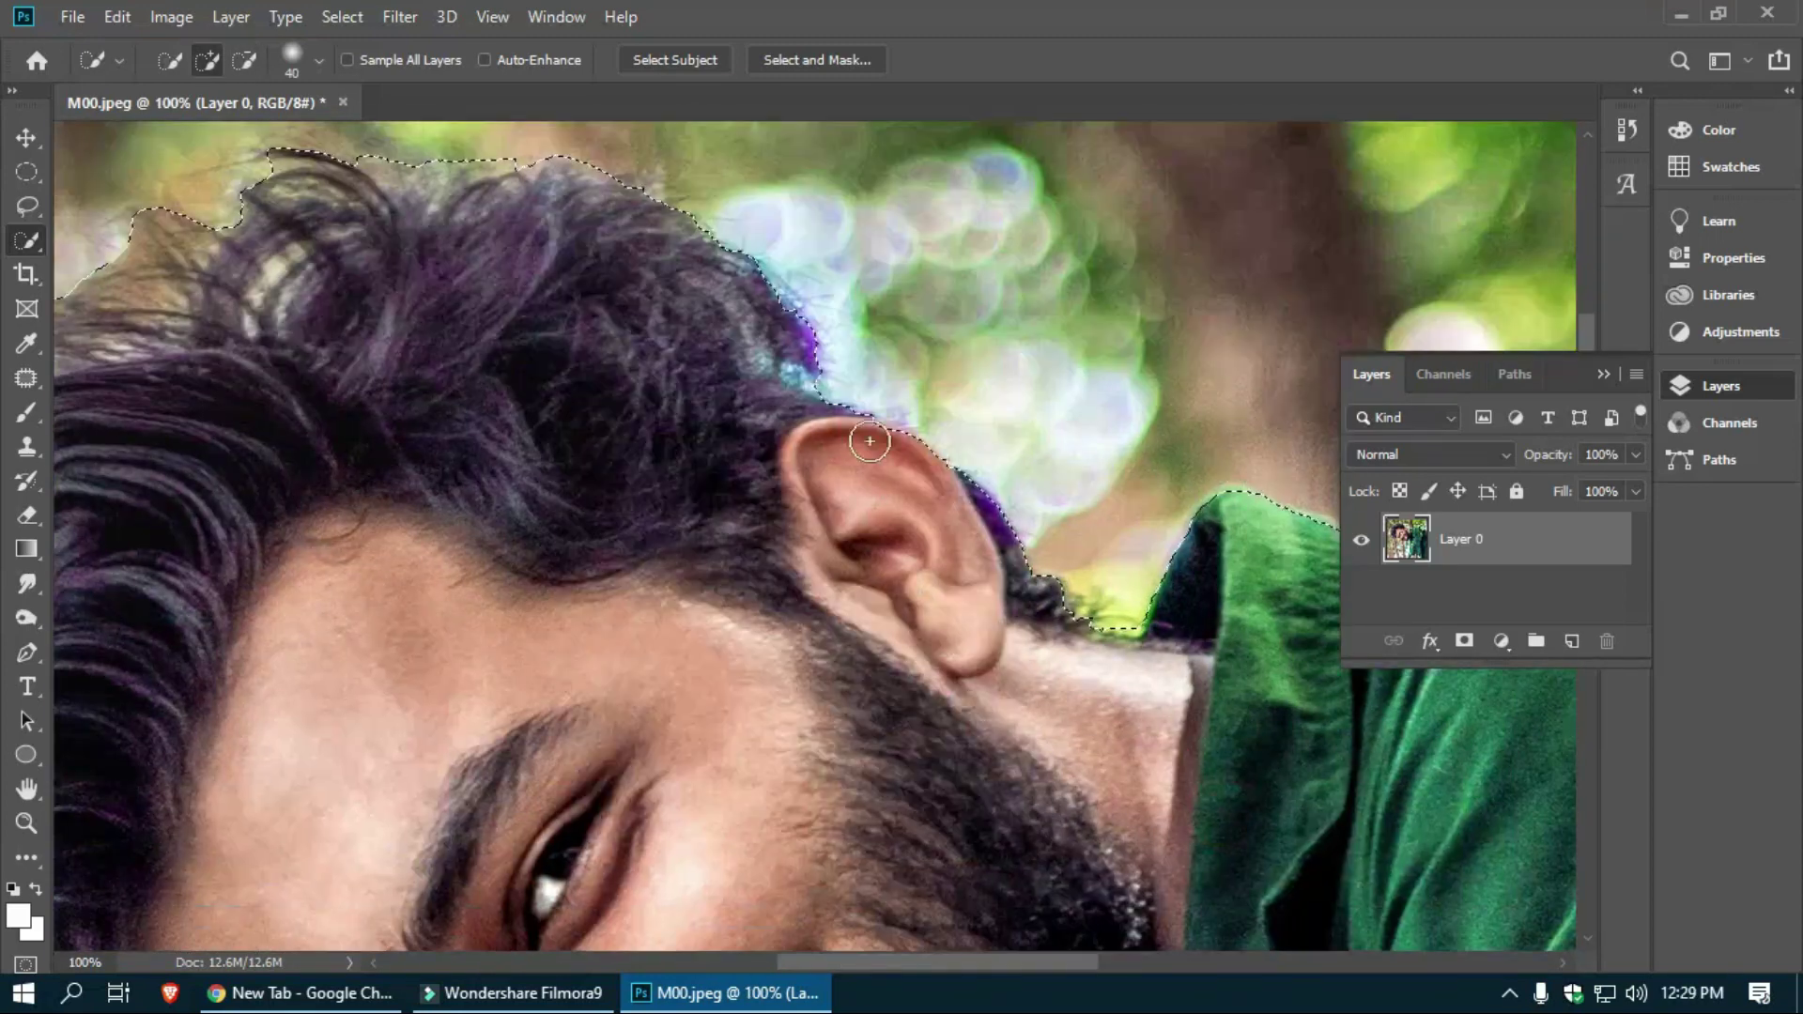
pyautogui.scroll(-4, 841, 595)
pyautogui.scroll(3, 840, 595)
pyautogui.scroll(-3, 841, 596)
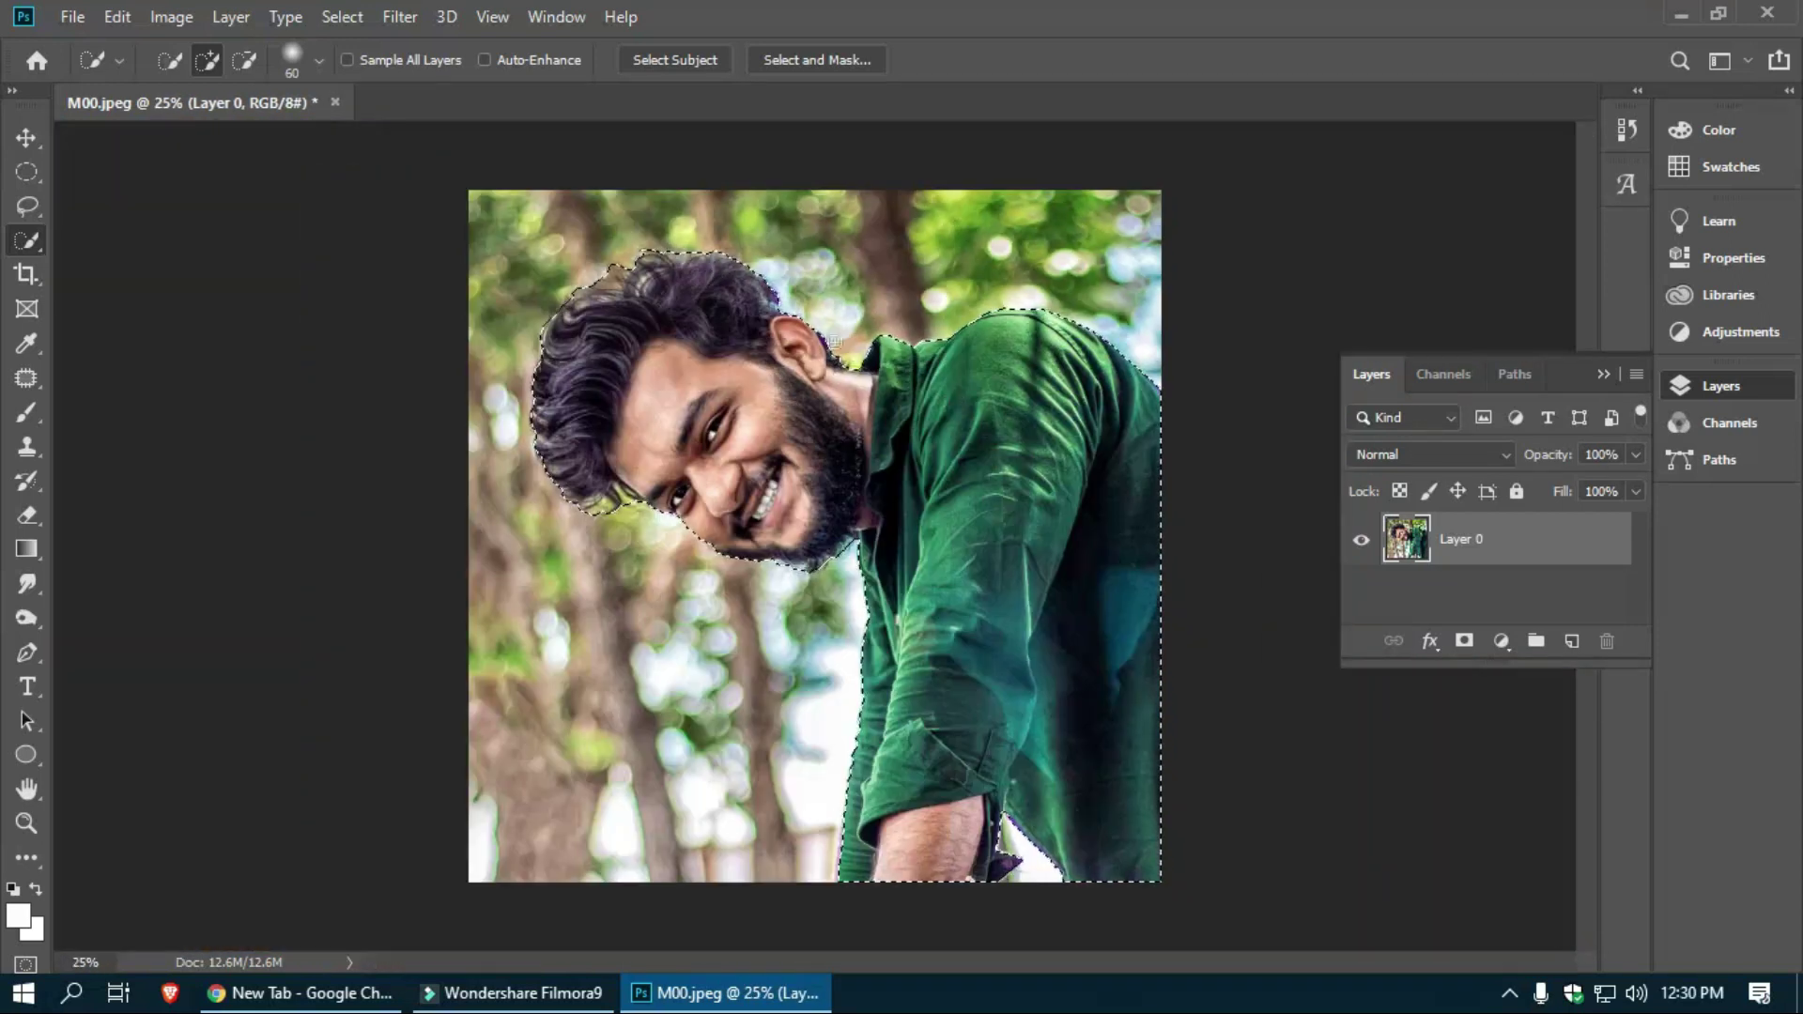
pyautogui.press(']')
pyautogui.press(']')
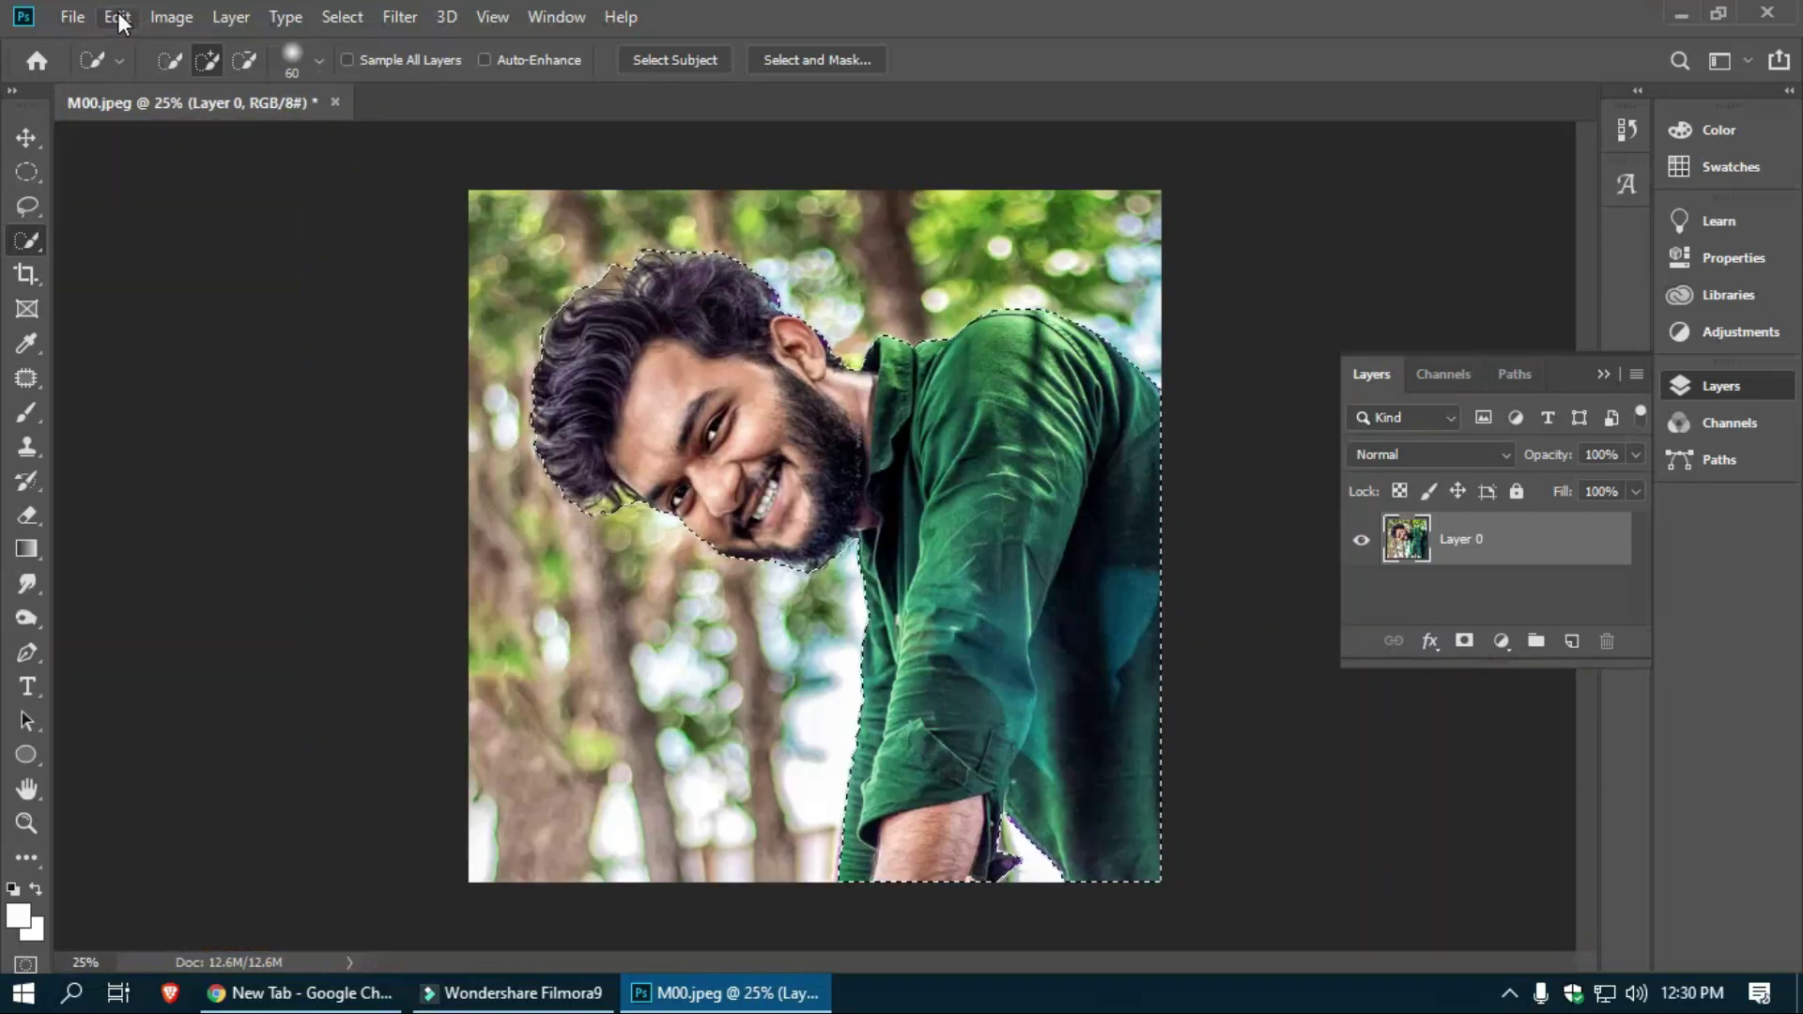
# Step: Cut the man out, paste him as a new layer, and shift it over the transparent gaps
pyautogui.click(116, 17)
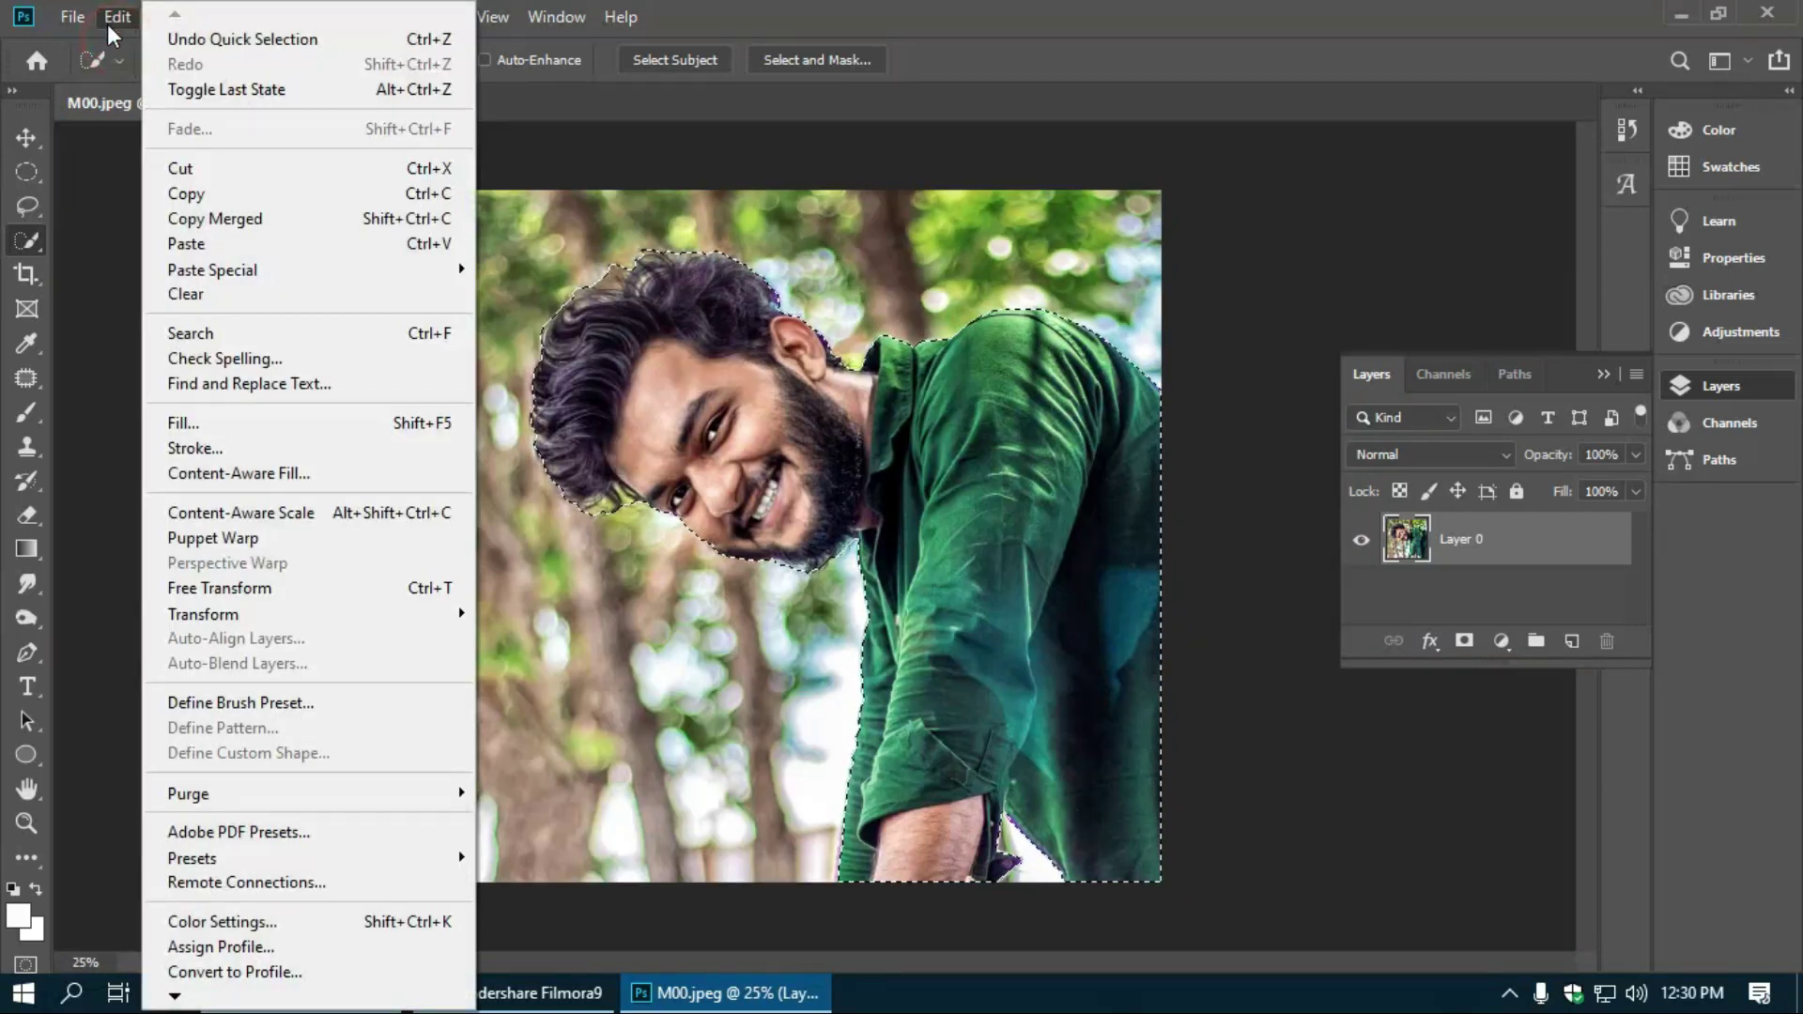
pyautogui.click(377, 169)
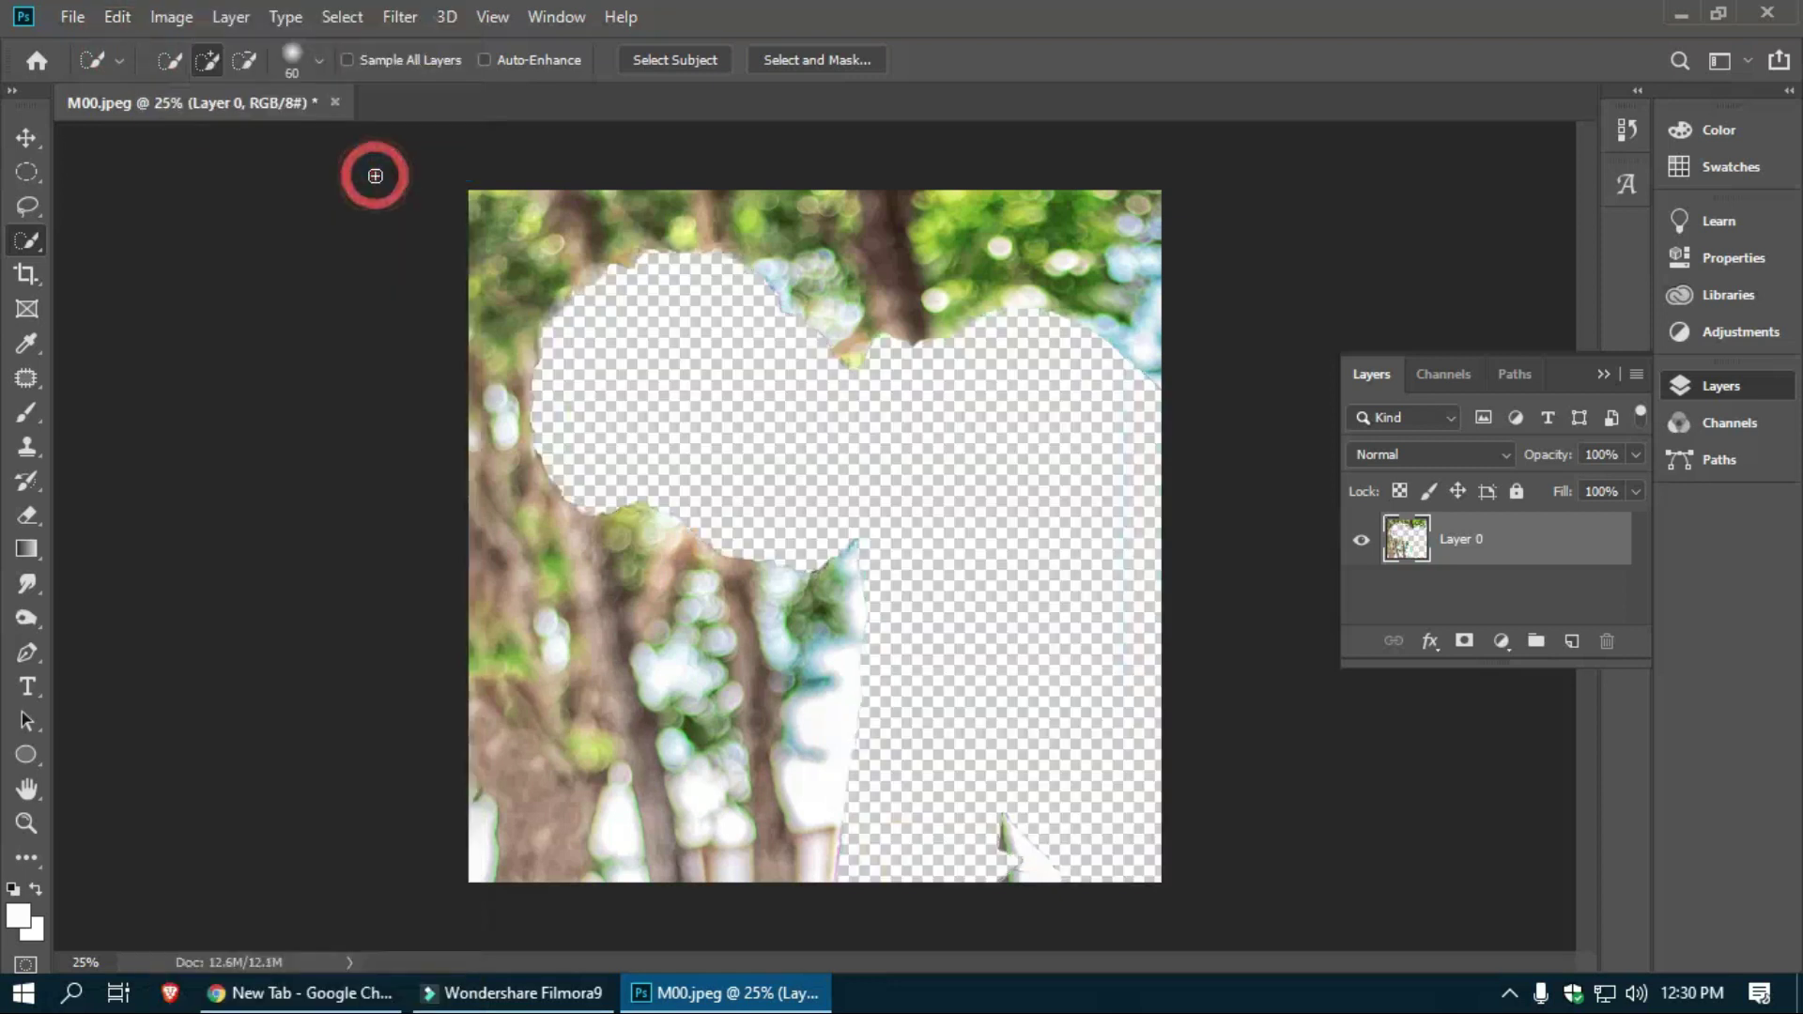
pyautogui.click(118, 17)
pyautogui.click(268, 239)
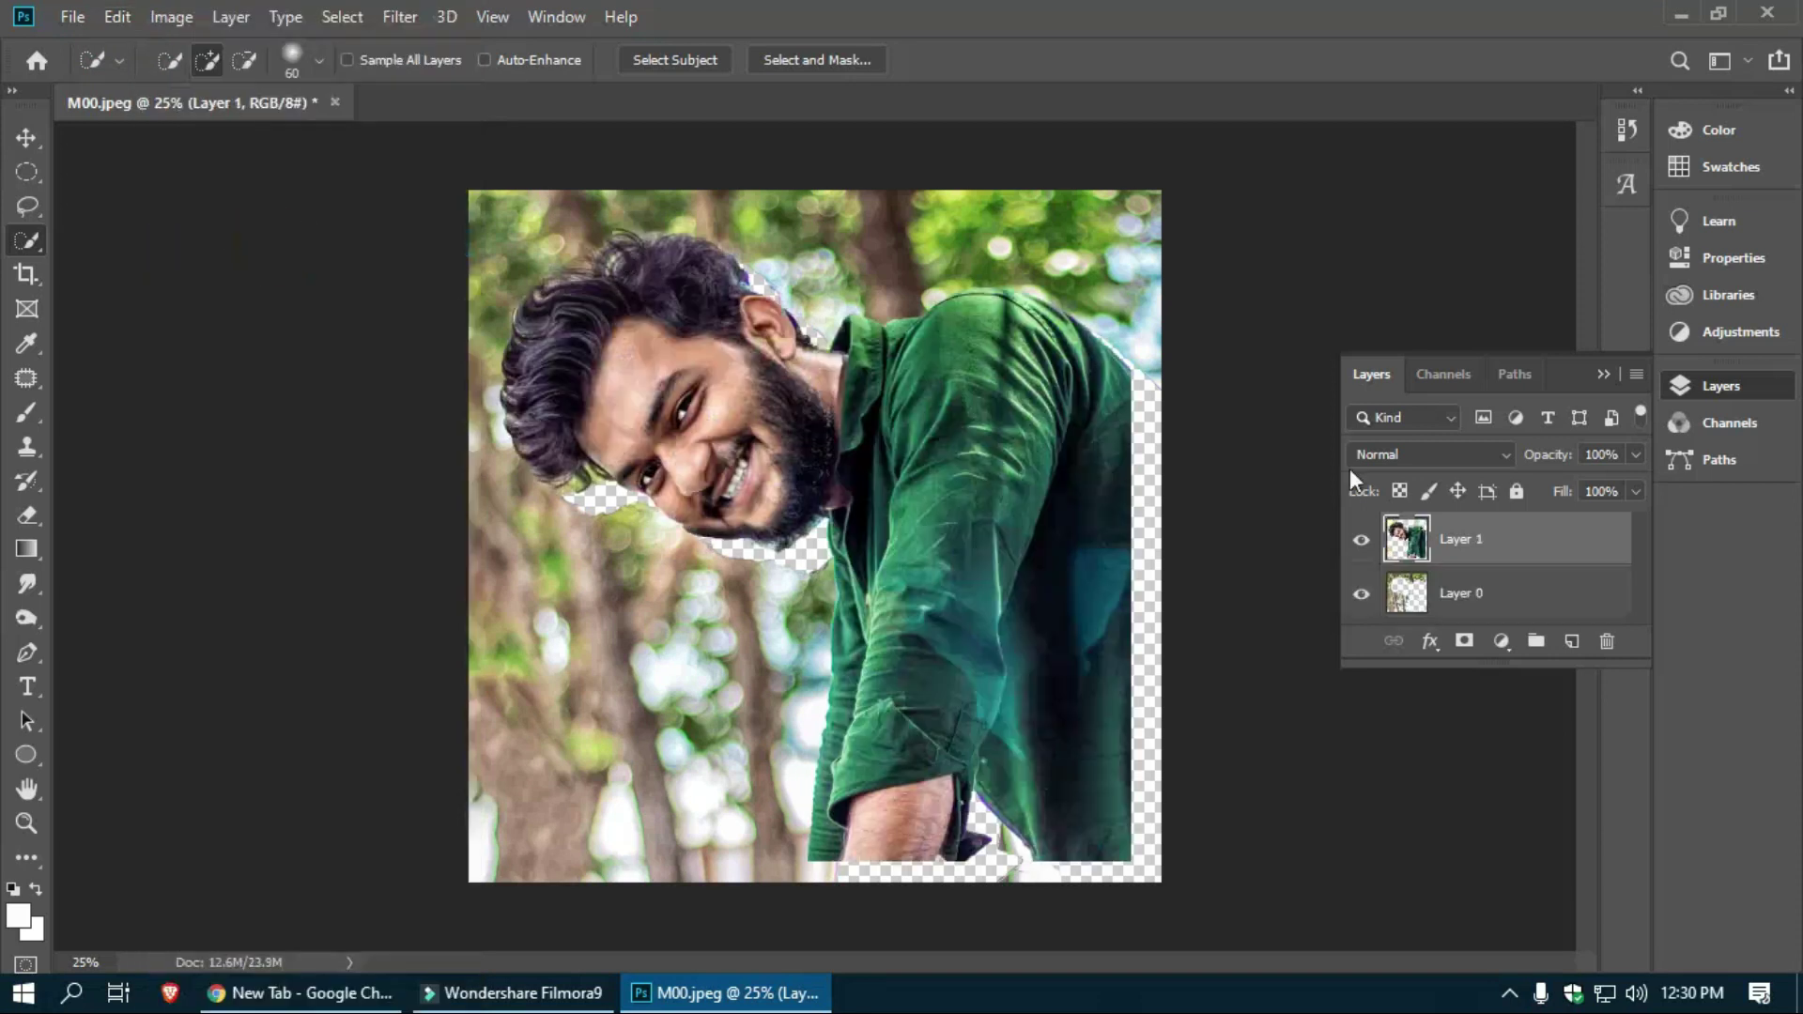
pyautogui.click(27, 138)
pyautogui.moveTo(903, 401); pyautogui.dragTo(946, 420)
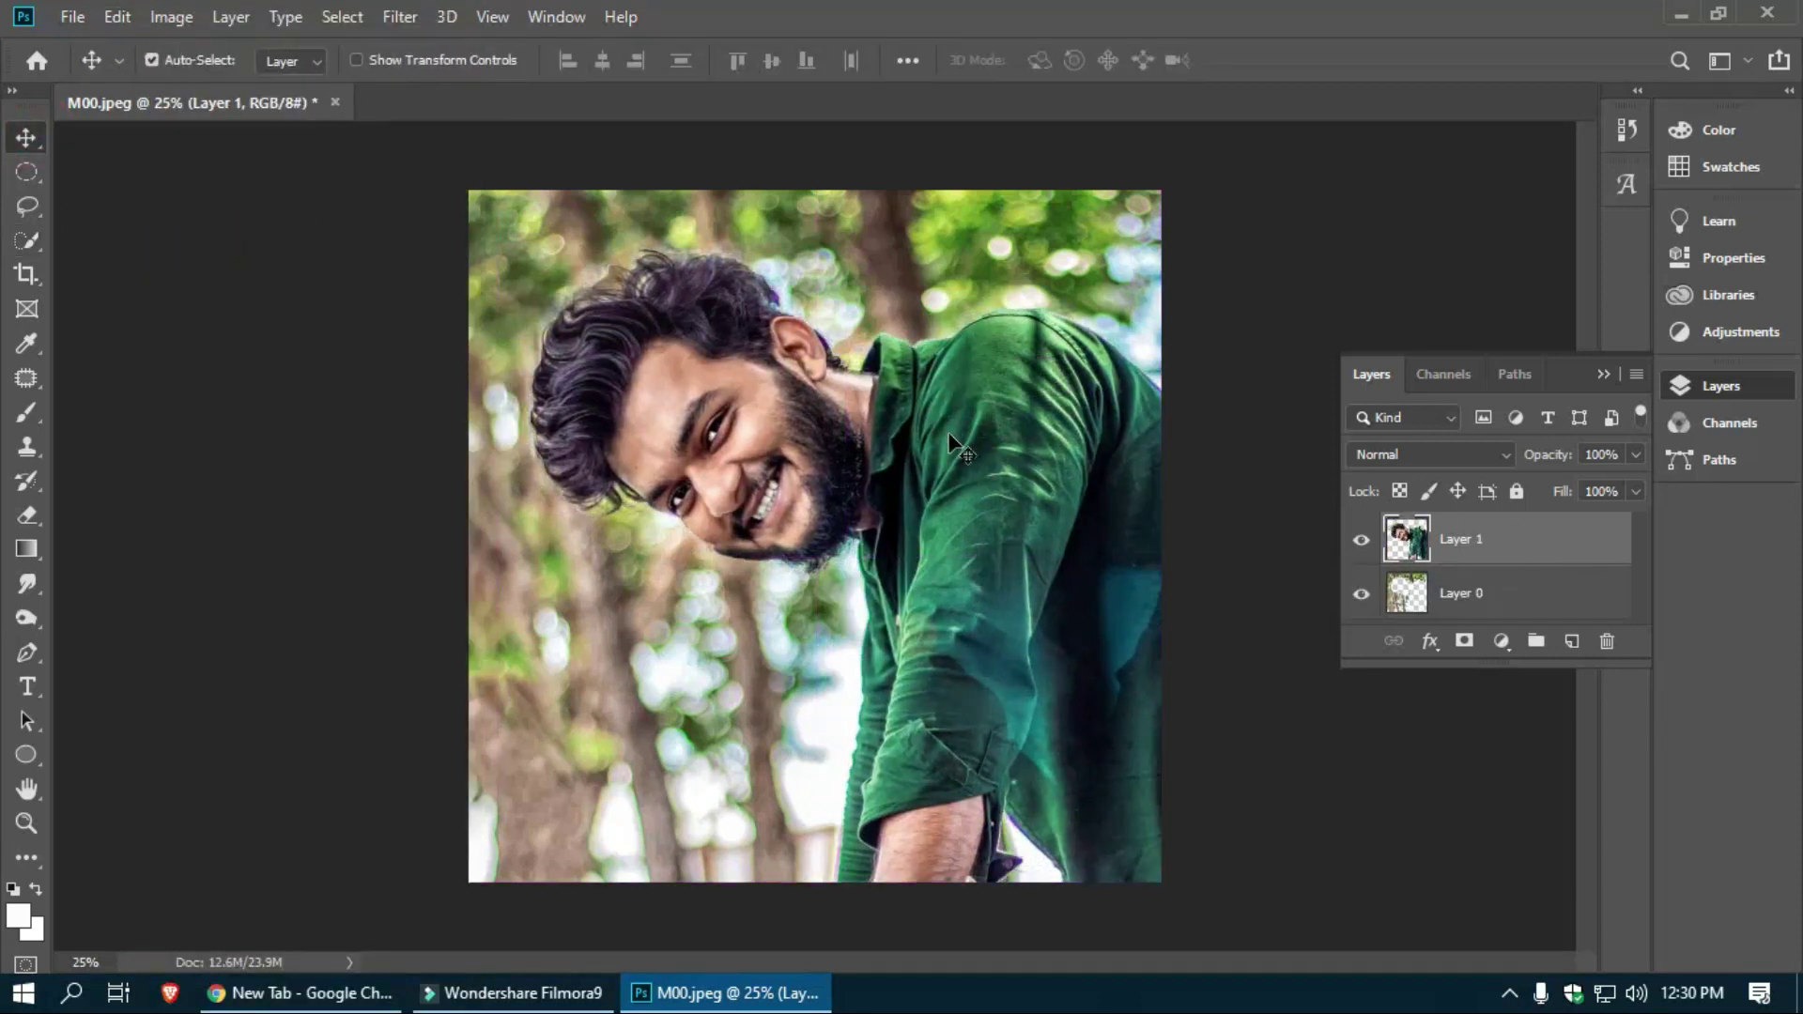
# Step: Rename the pasted layer 'Subject' and select the background layer
pyautogui.doubleClick(1460, 540)
pyautogui.write('Subject')
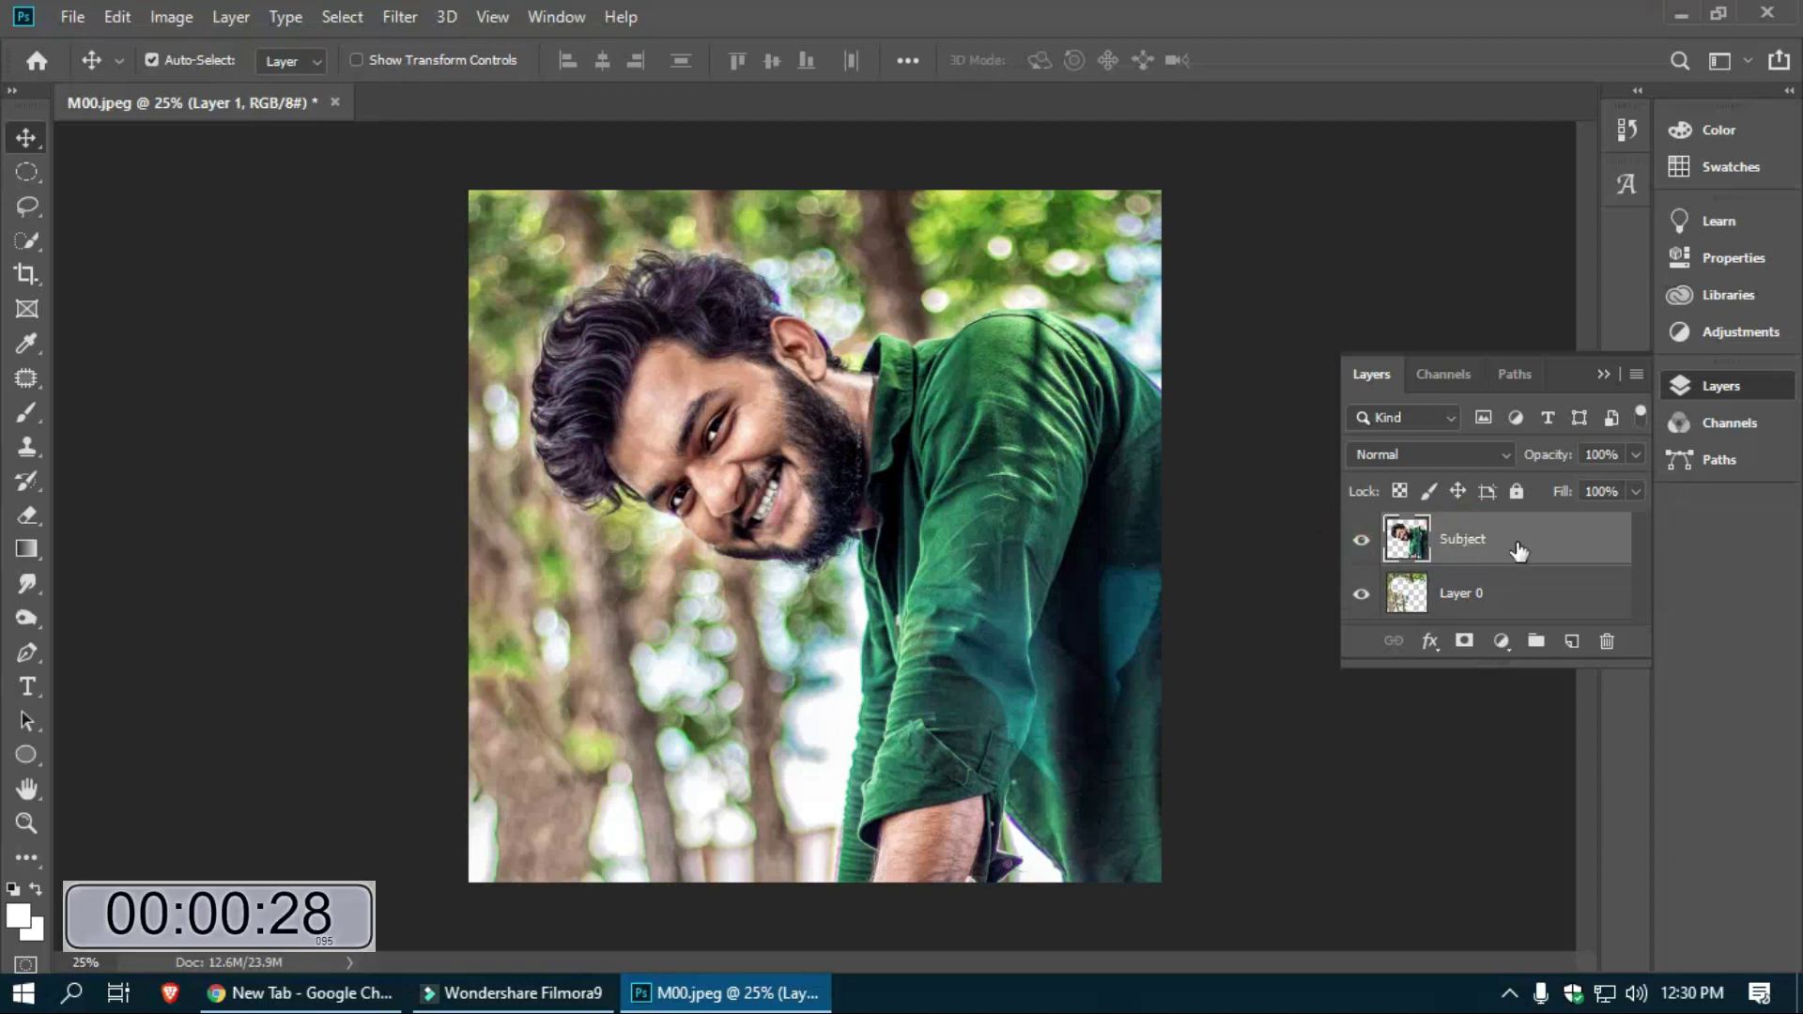
pyautogui.press('Return')
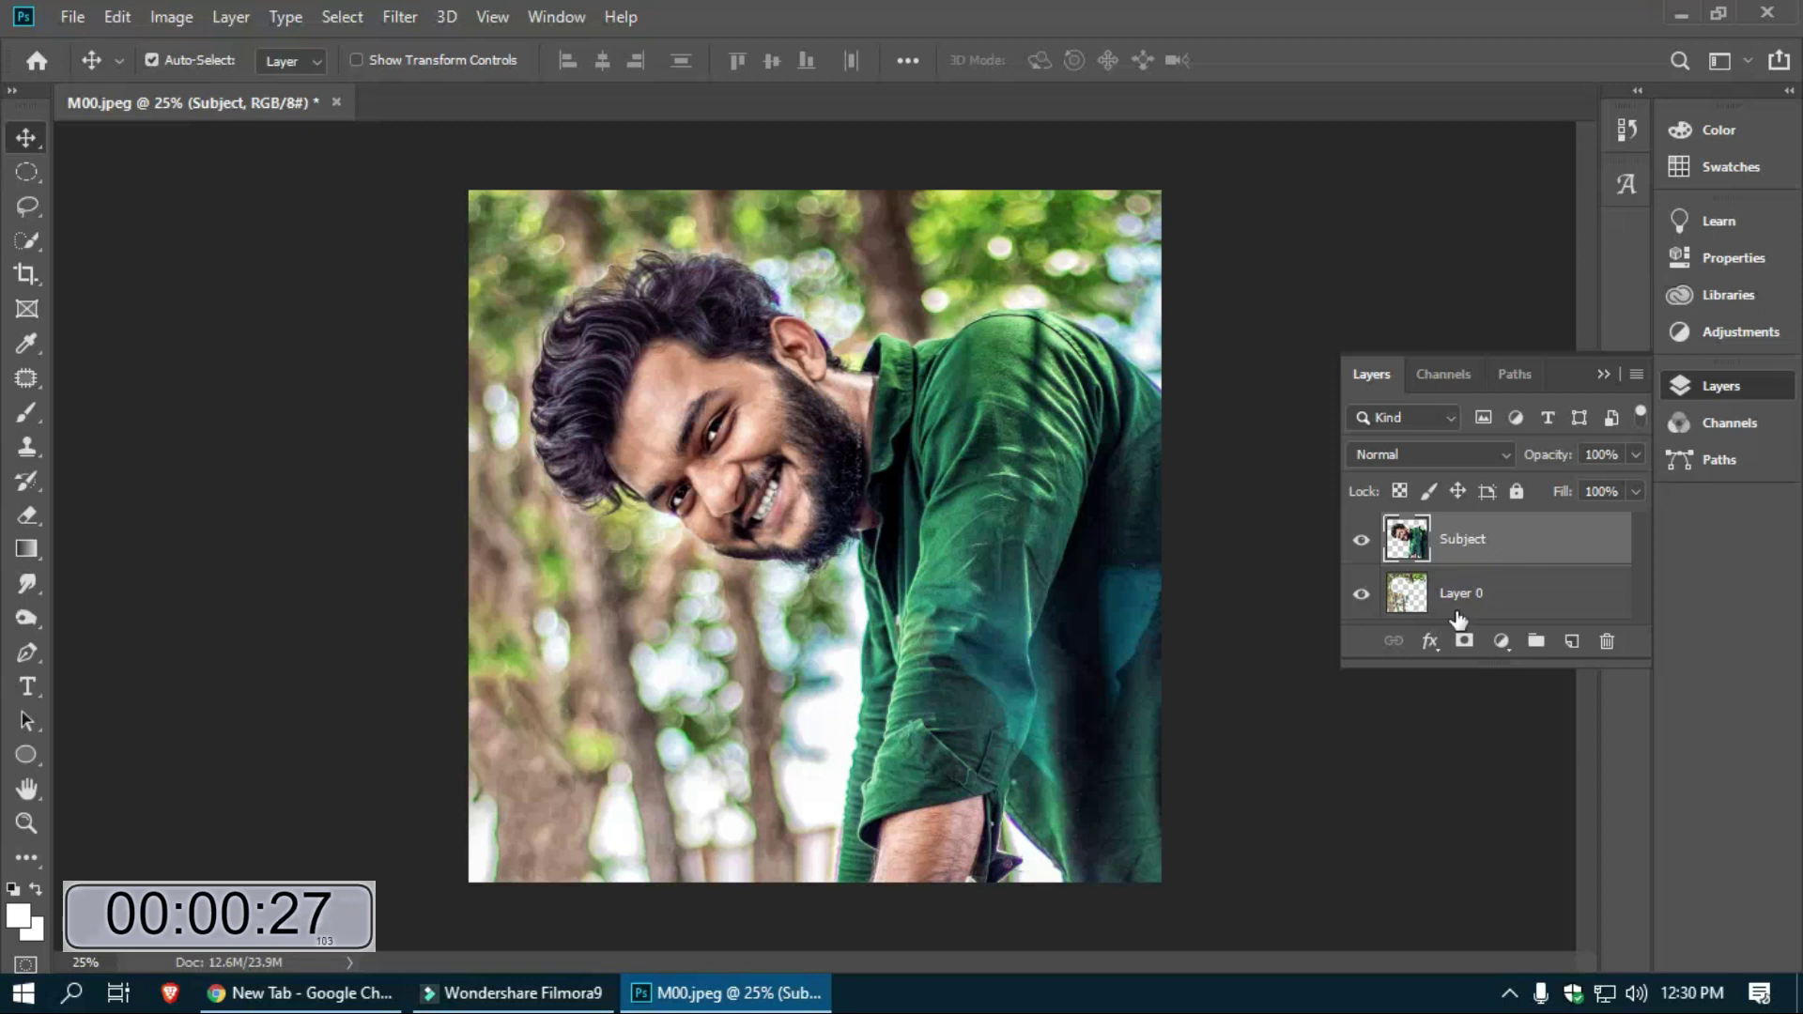
pyautogui.click(1462, 594)
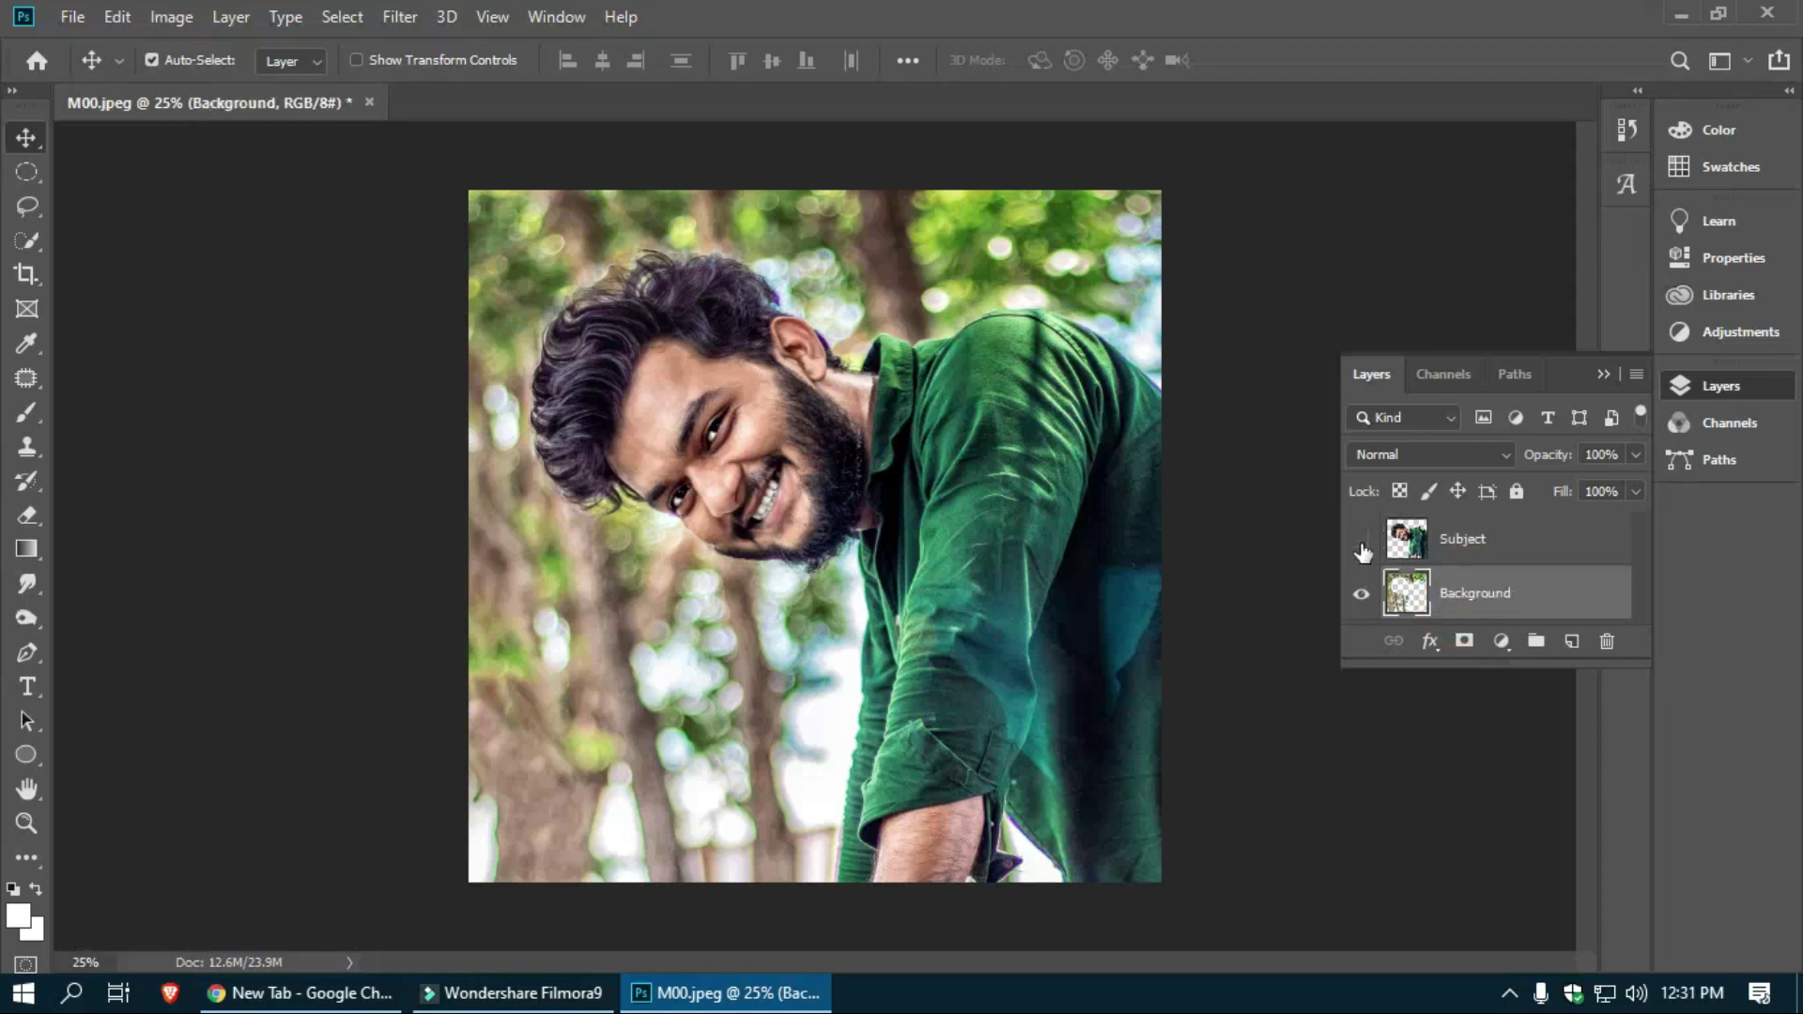
# Step: Hide the Subject layer and load its outline as a selection
pyautogui.click(1361, 540)
pyautogui.click(1360, 594)
pyautogui.click(1361, 540)
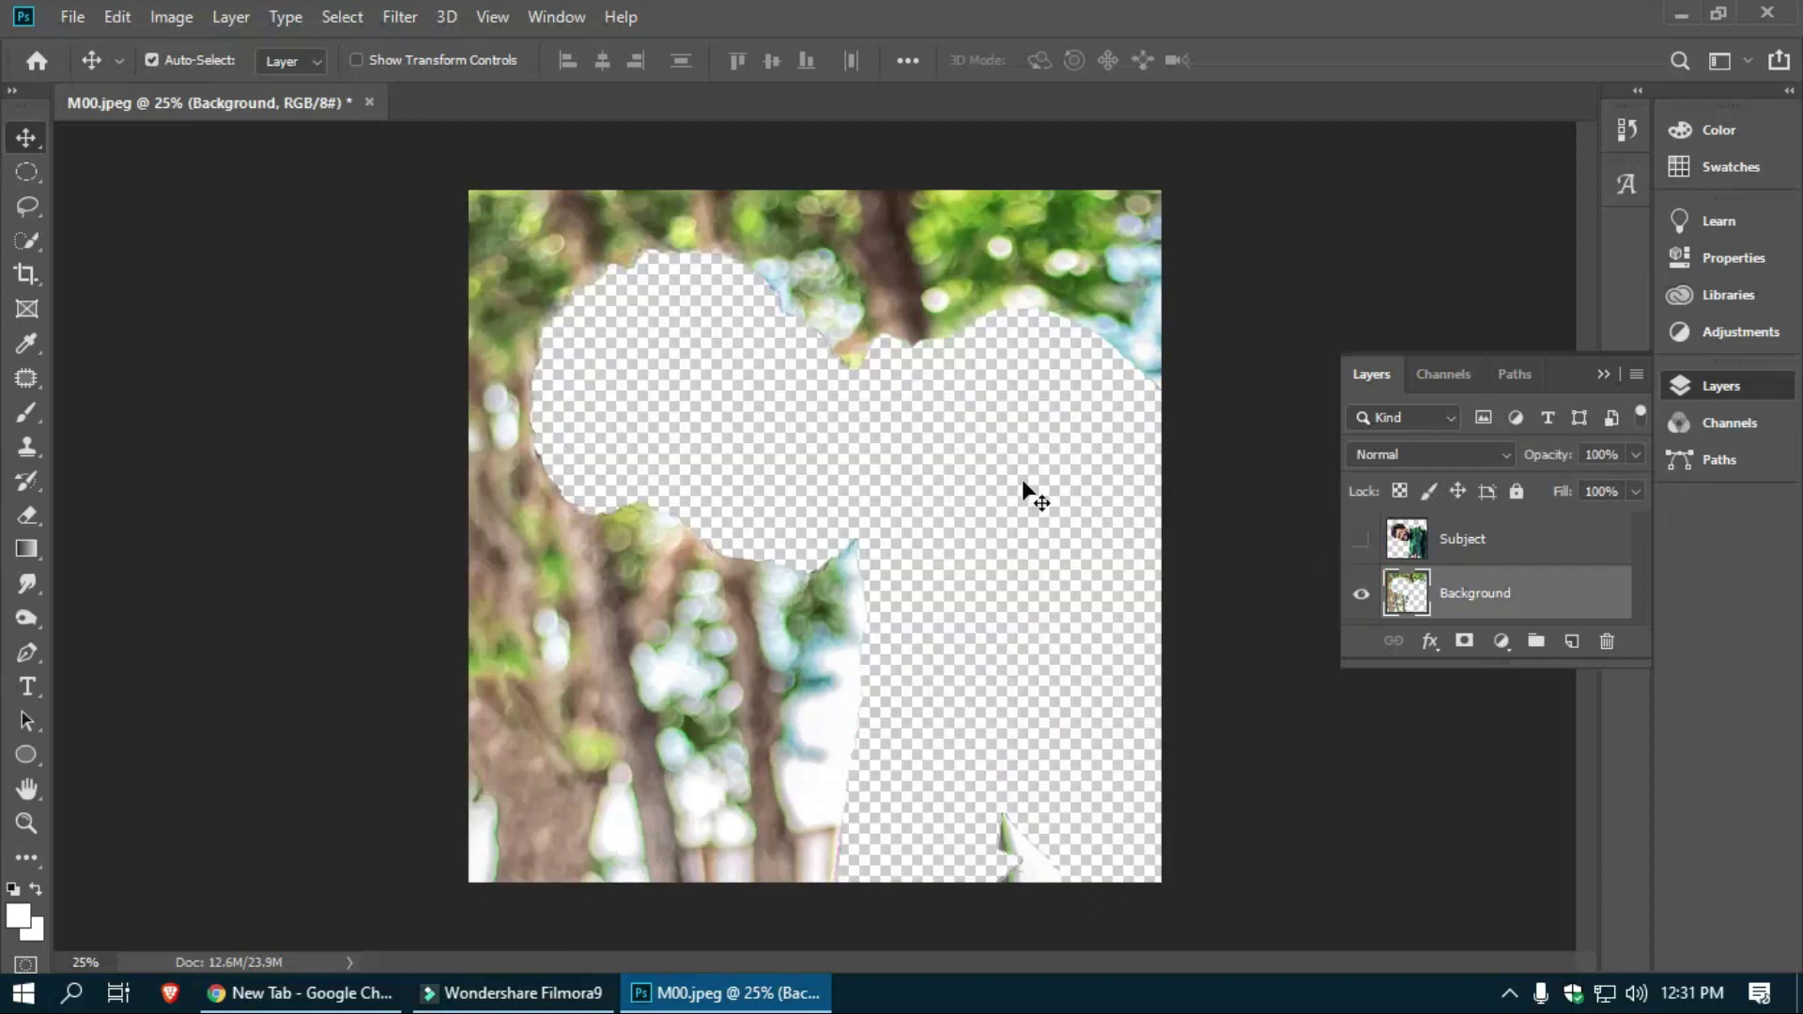
pyautogui.keyDown('ctrl'); pyautogui.click(1408, 537); pyautogui.keyUp('ctrl')
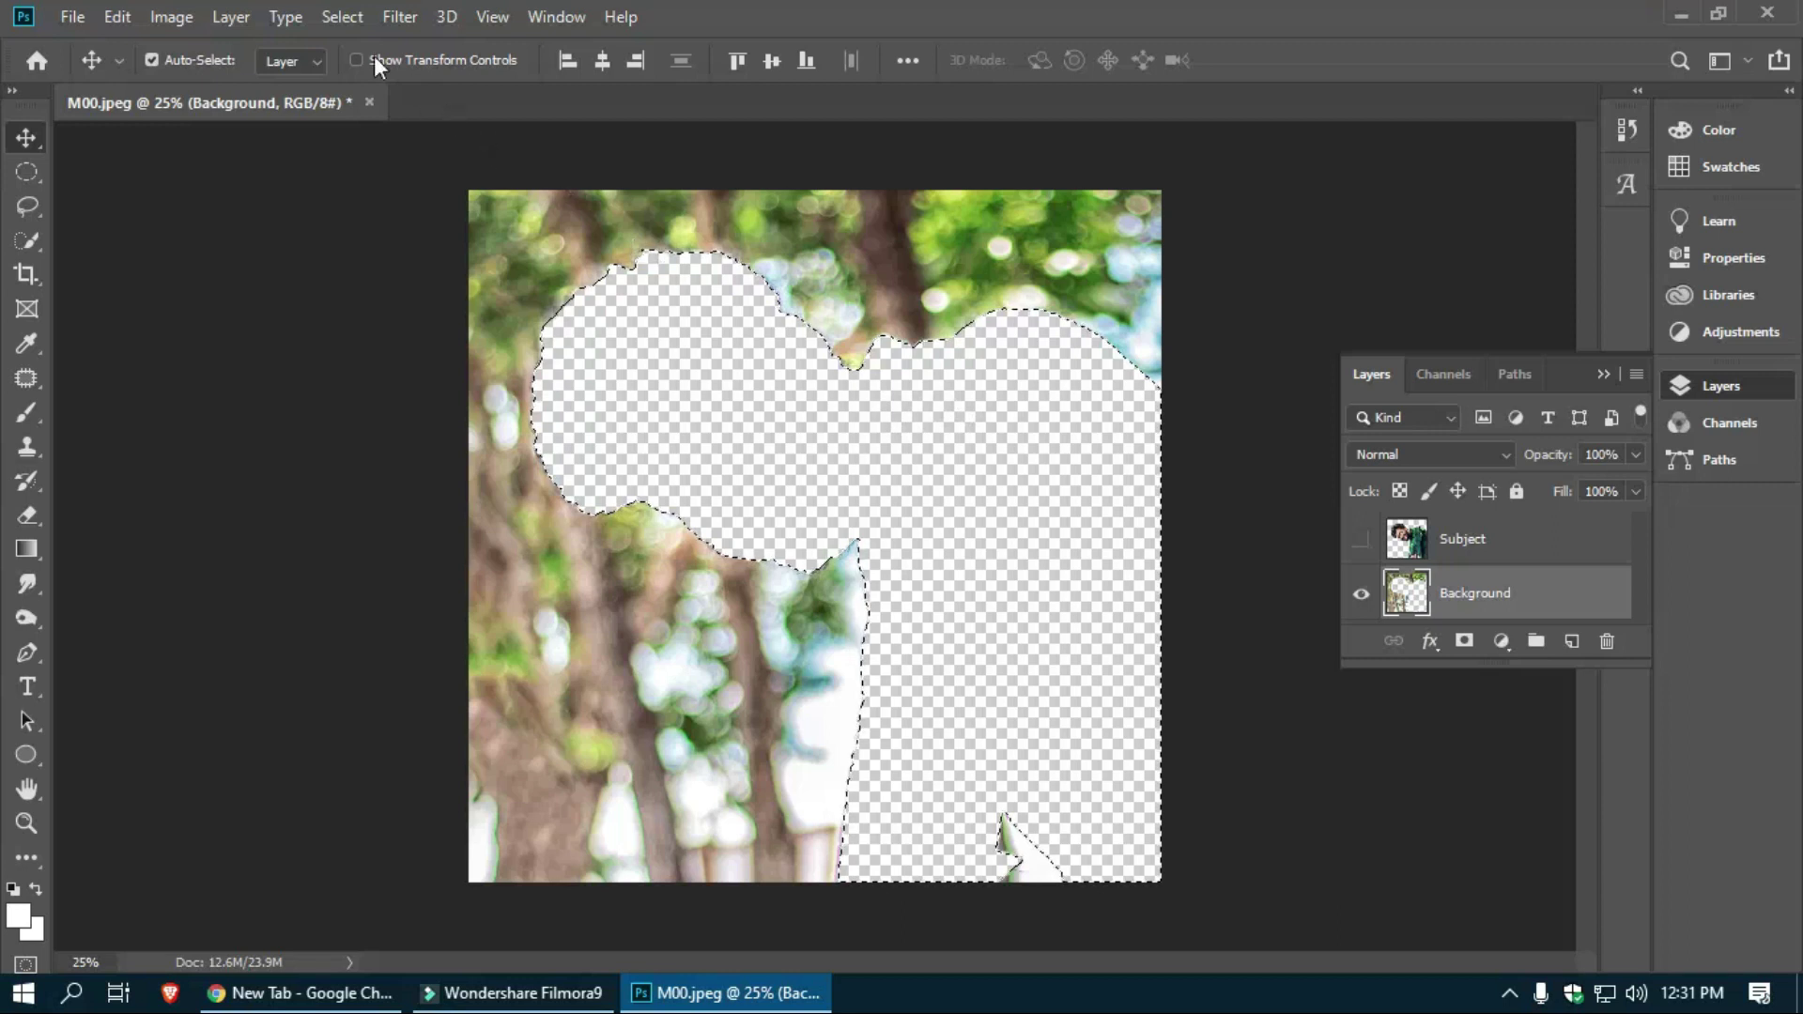
# Step: Expand the selection by 20 pixels
pyautogui.click(335, 18)
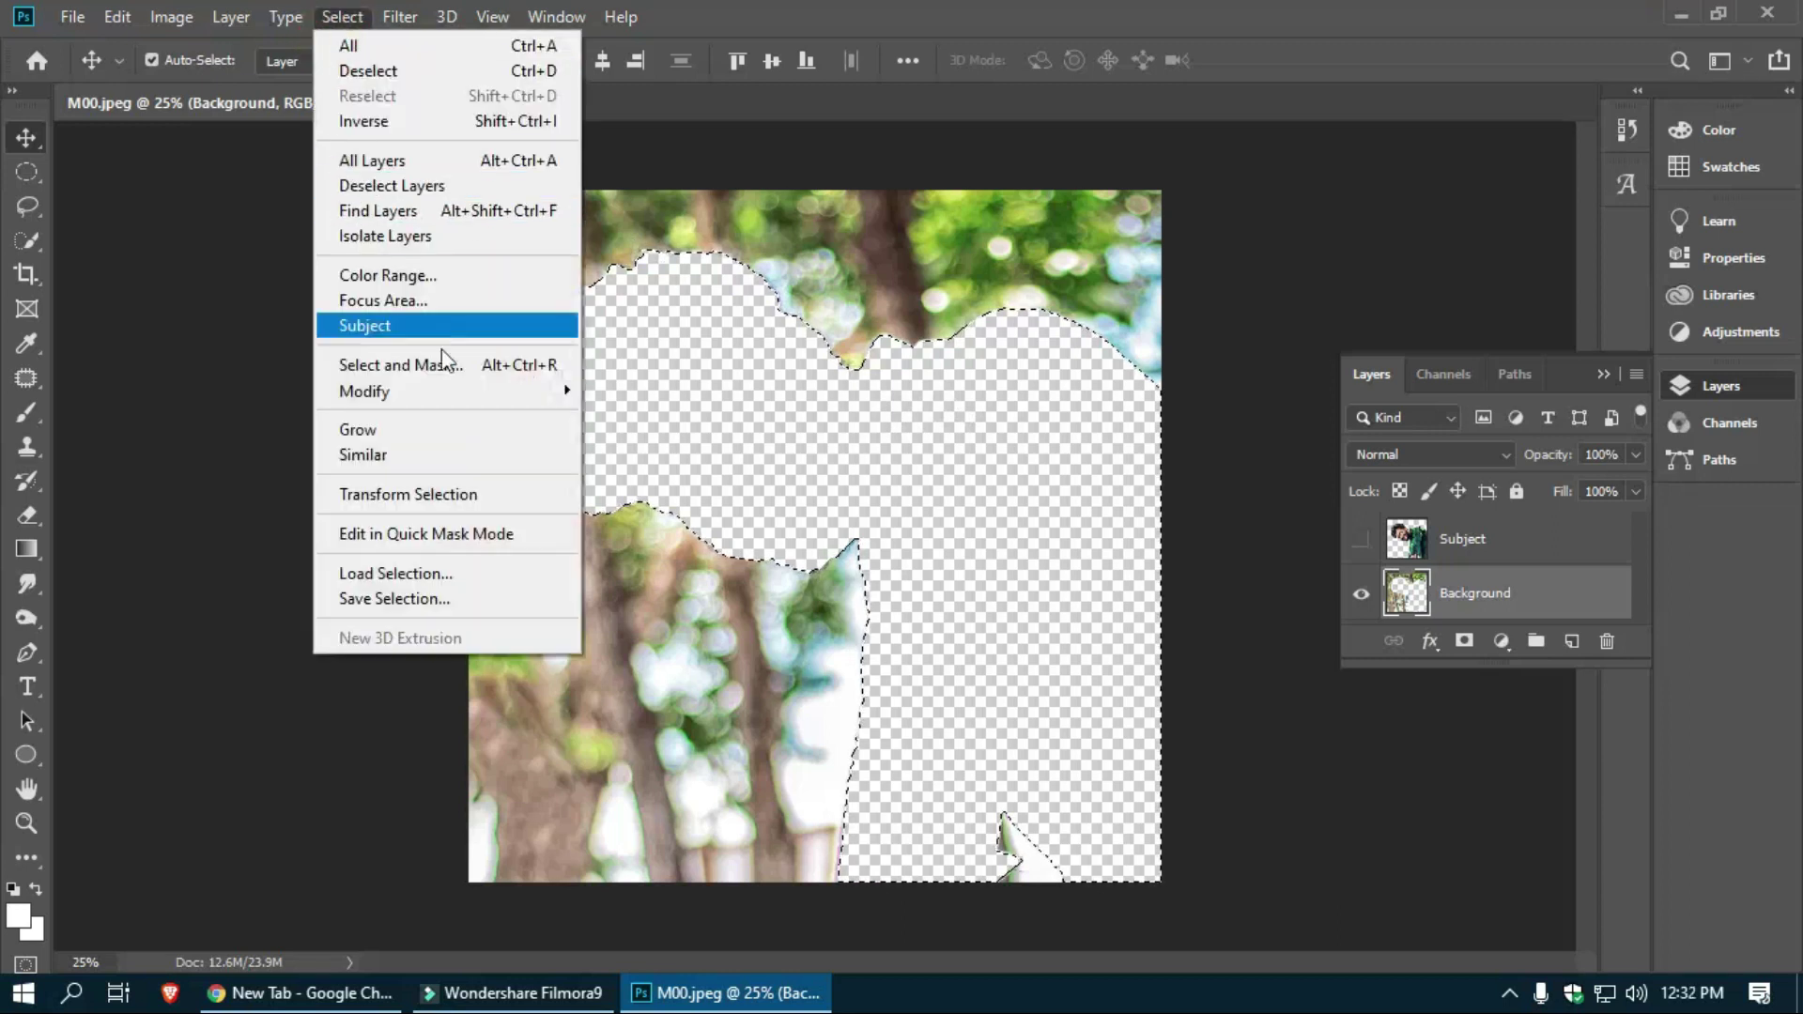
pyautogui.click(645, 438)
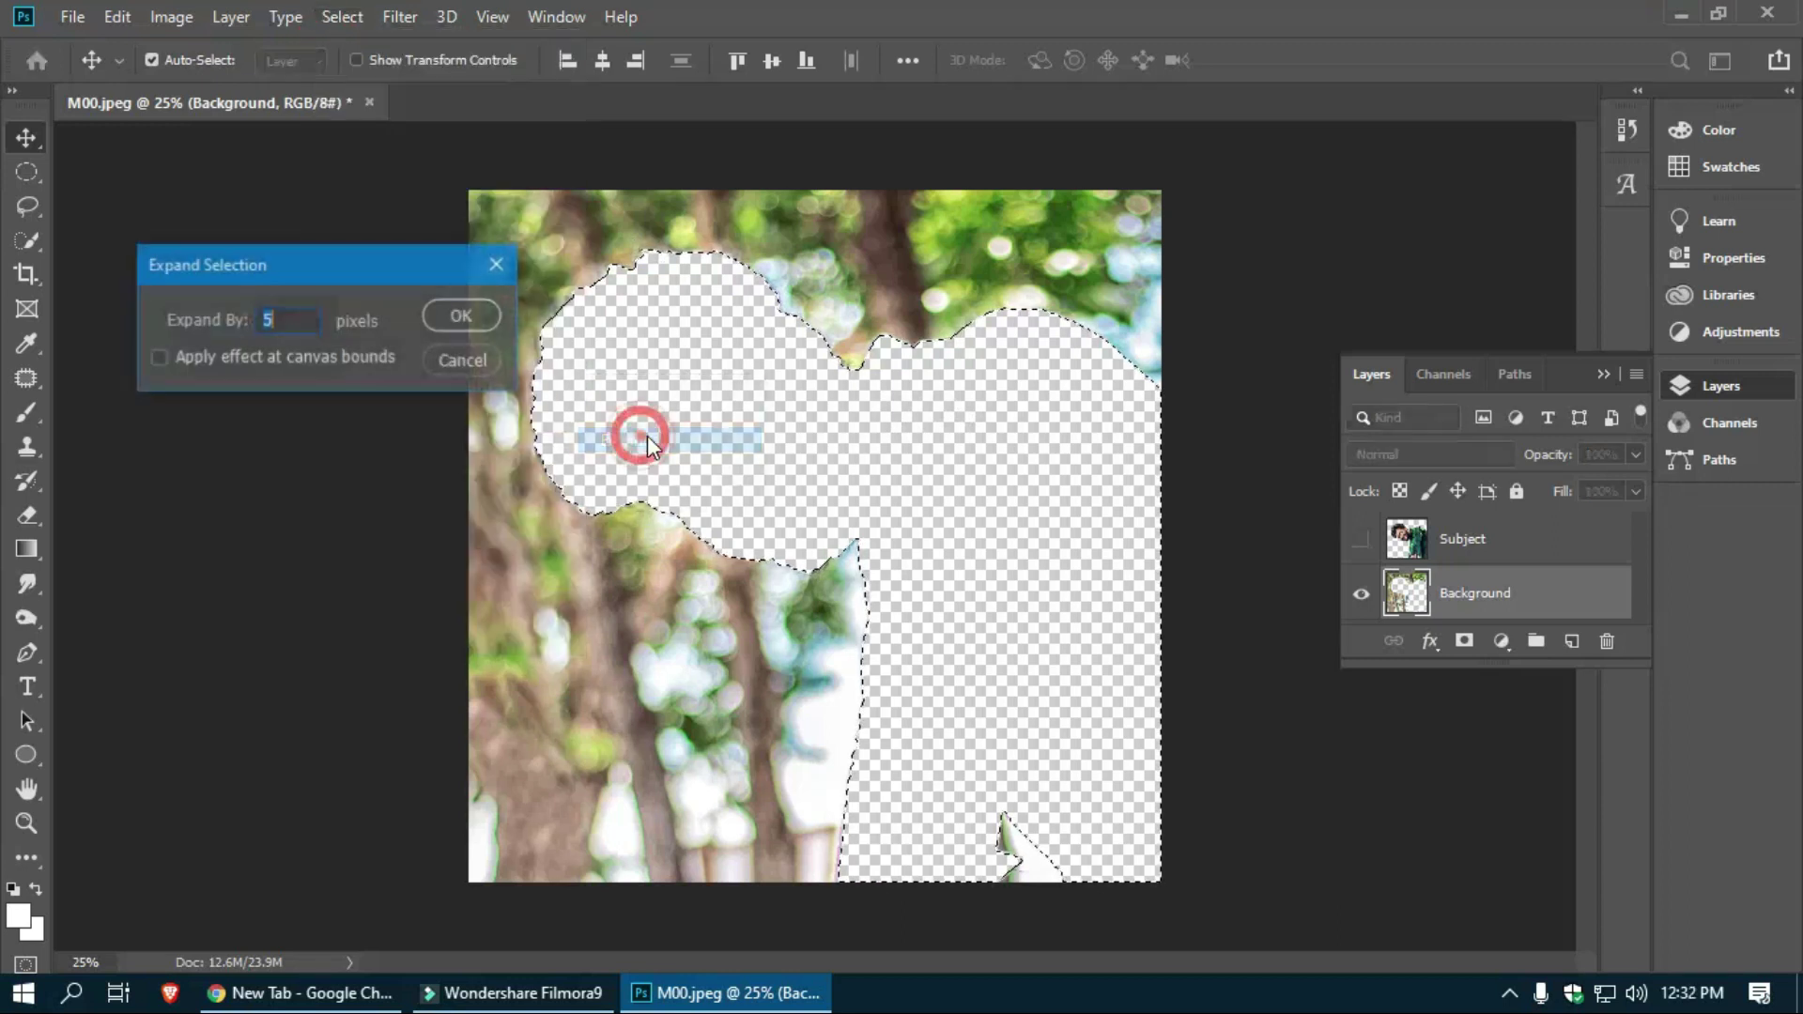
pyautogui.moveTo(402, 264); pyautogui.dragTo(1376, 249)
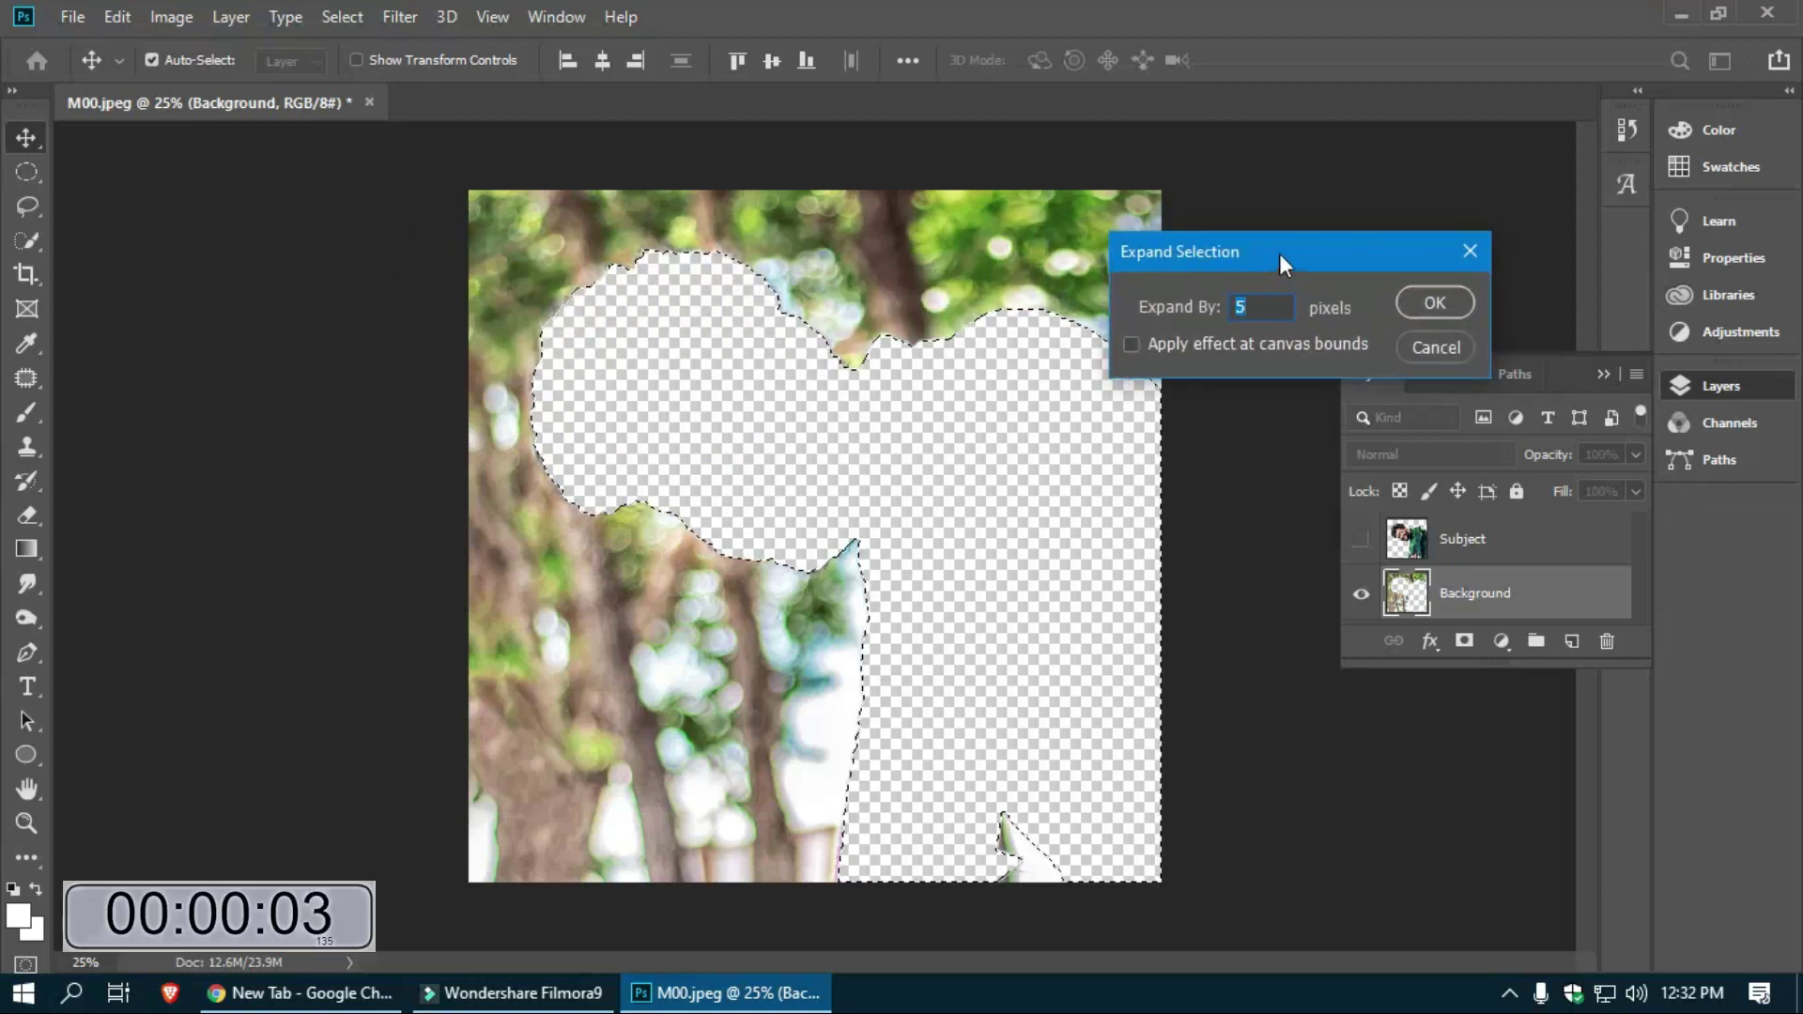
pyautogui.moveTo(1279, 261); pyautogui.dragTo(1306, 300)
pyautogui.write('20')
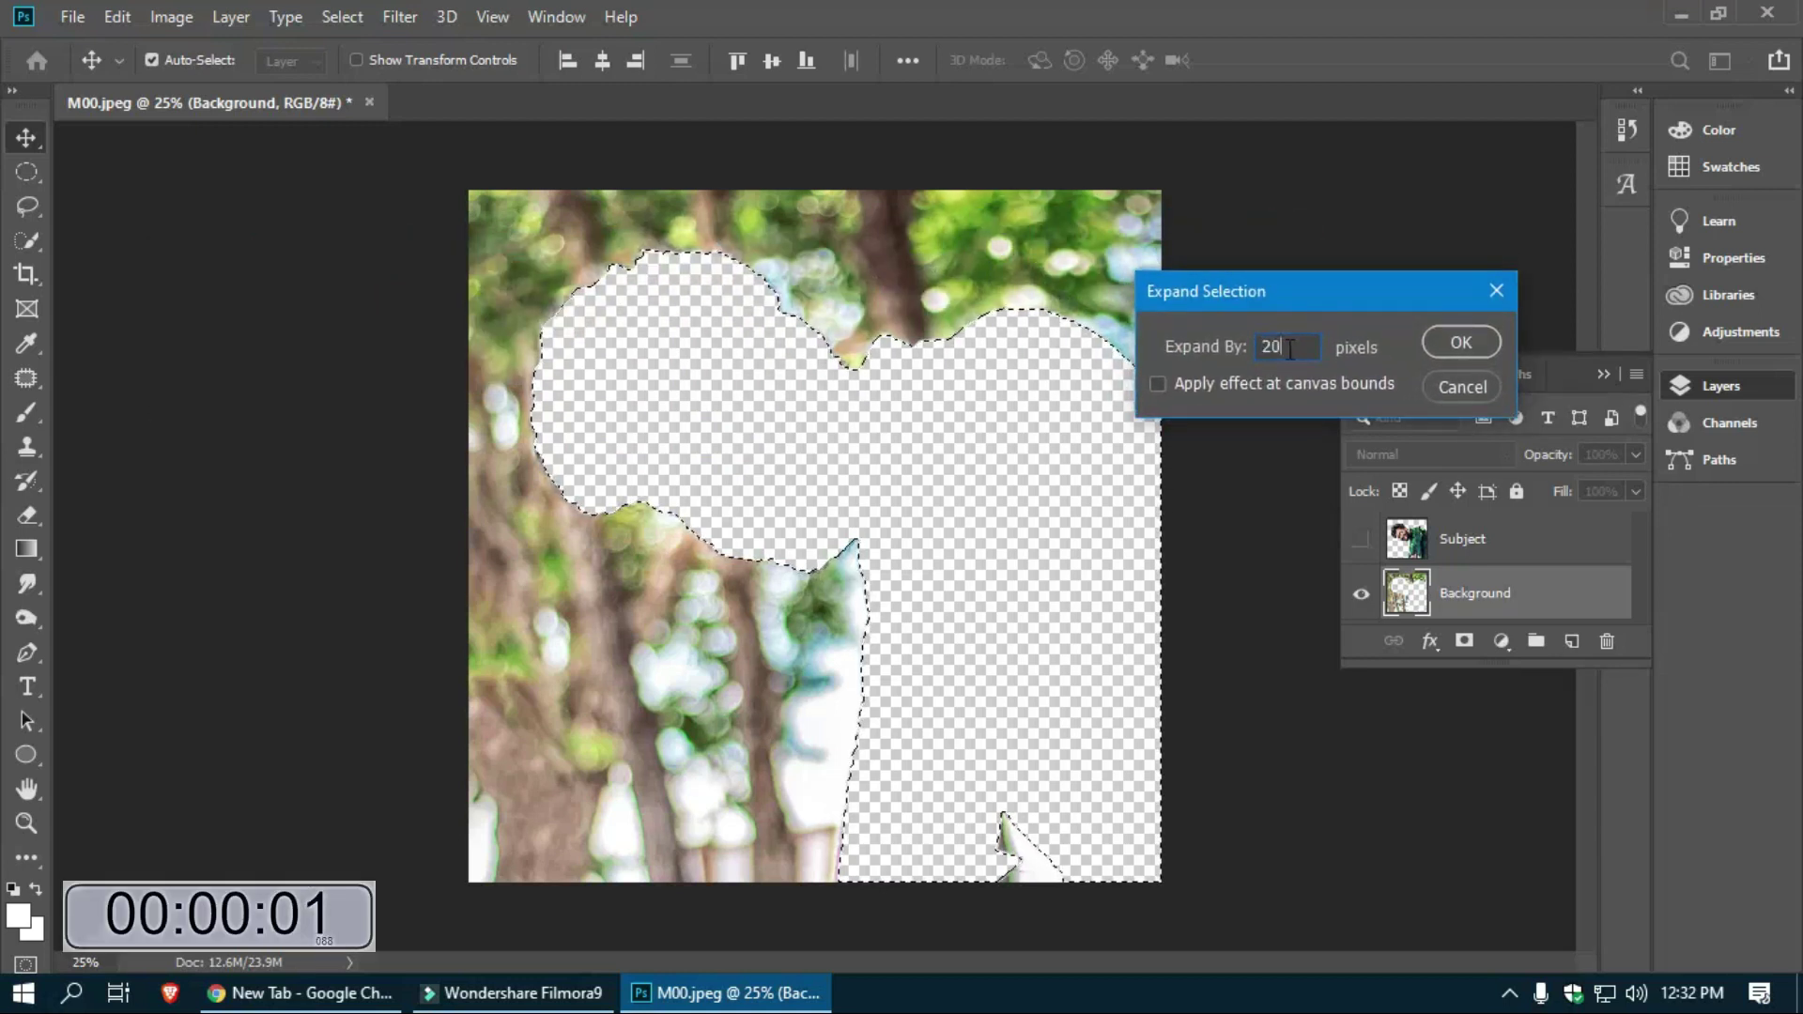
pyautogui.click(1465, 342)
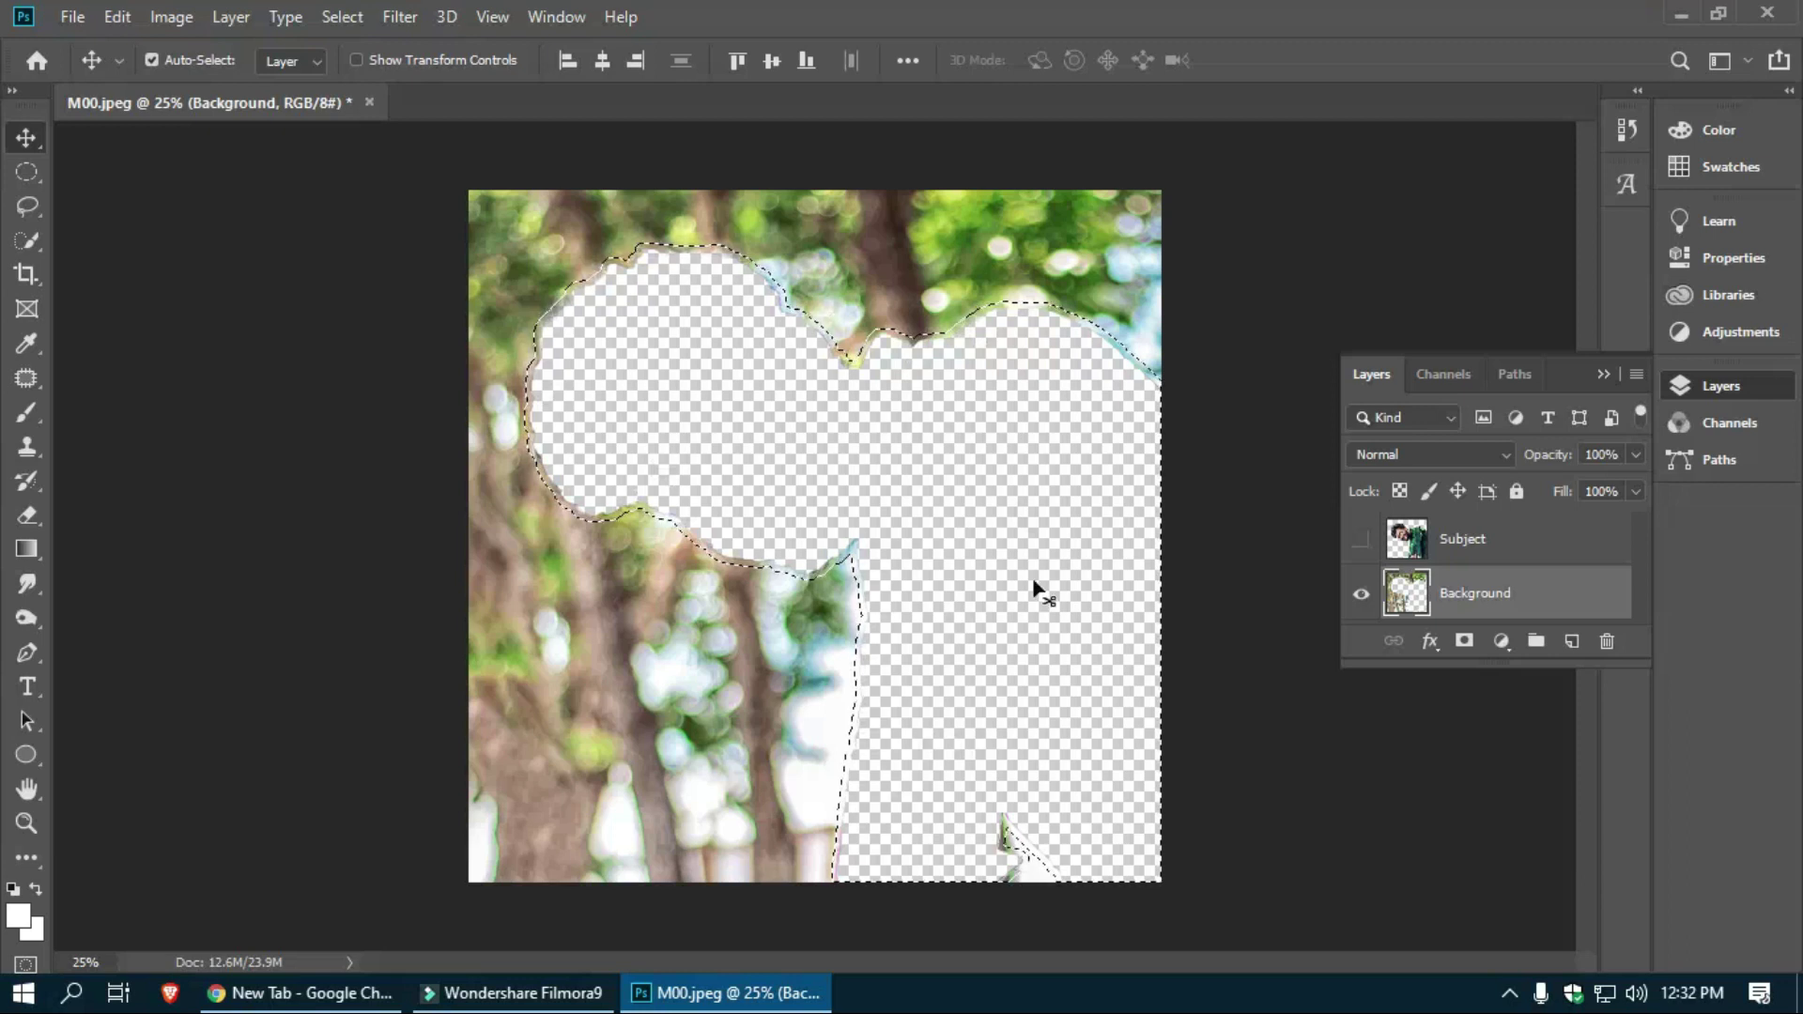
# Step: Fill the selected hole using Content-Aware with Color Adaptation on and Normal blending
pyautogui.click(110, 19)
pyautogui.click(218, 422)
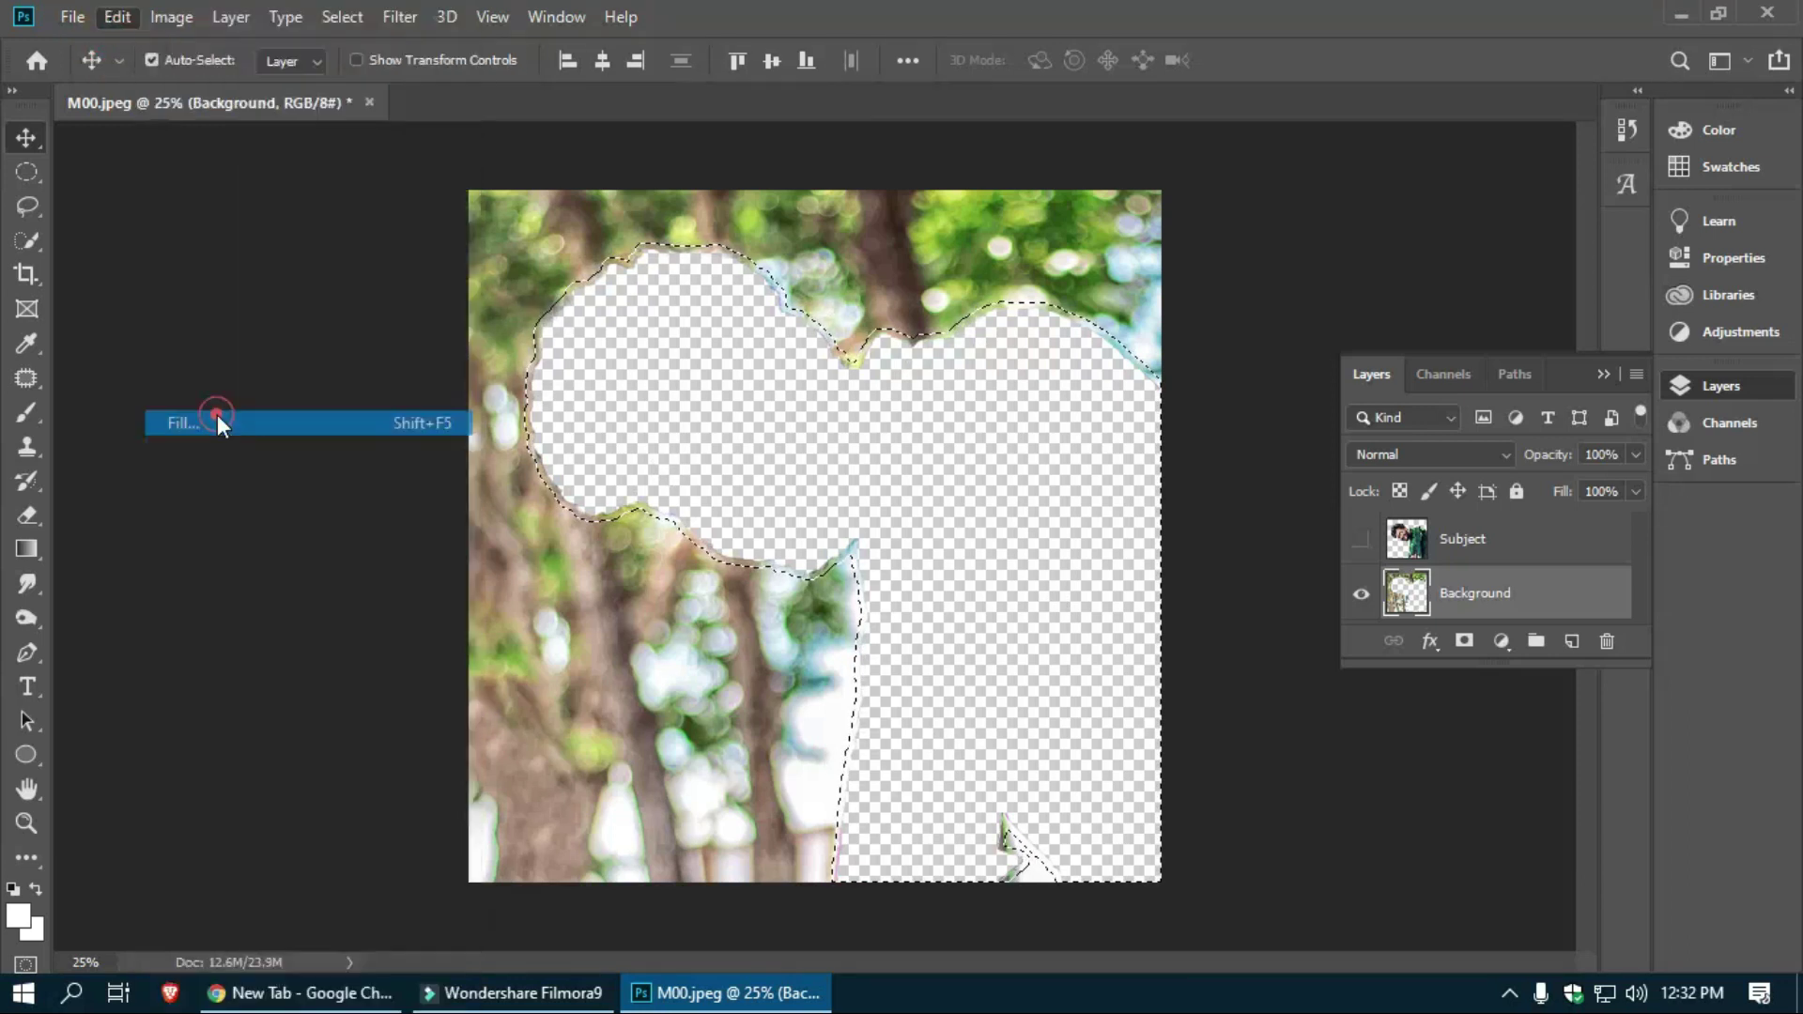
pyautogui.click(885, 249)
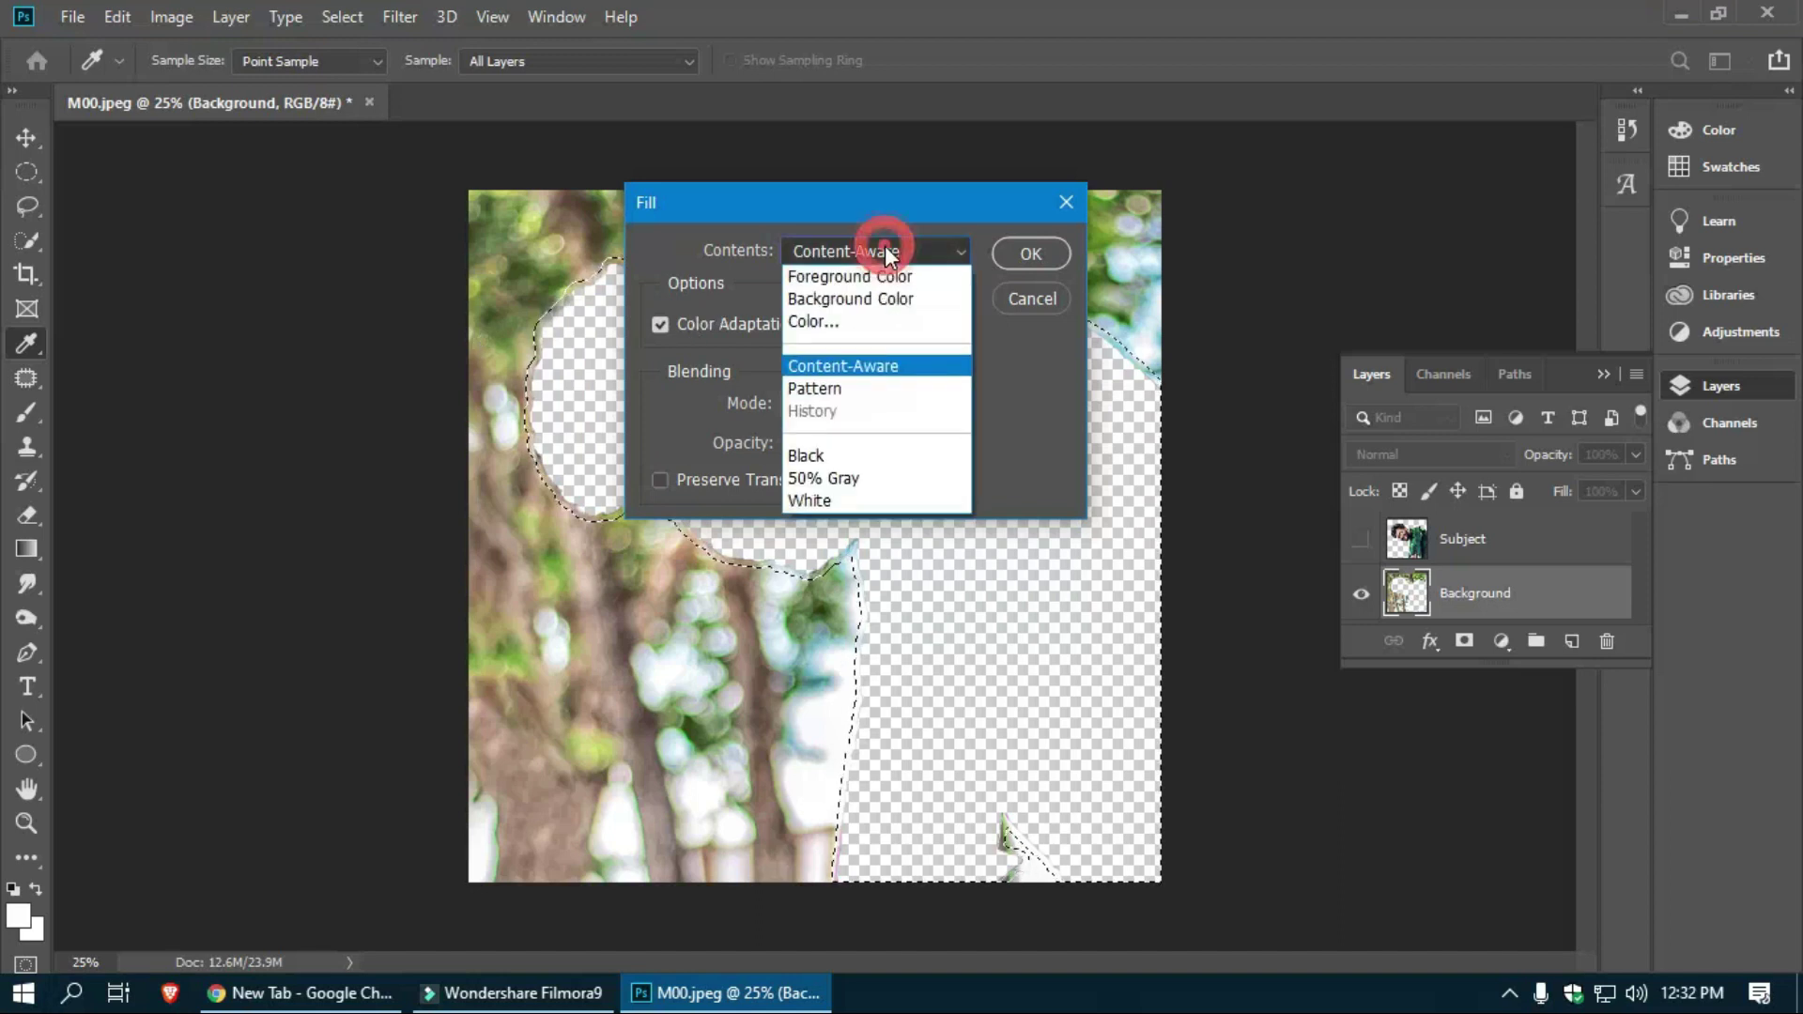
pyautogui.click(843, 365)
pyautogui.click(659, 325)
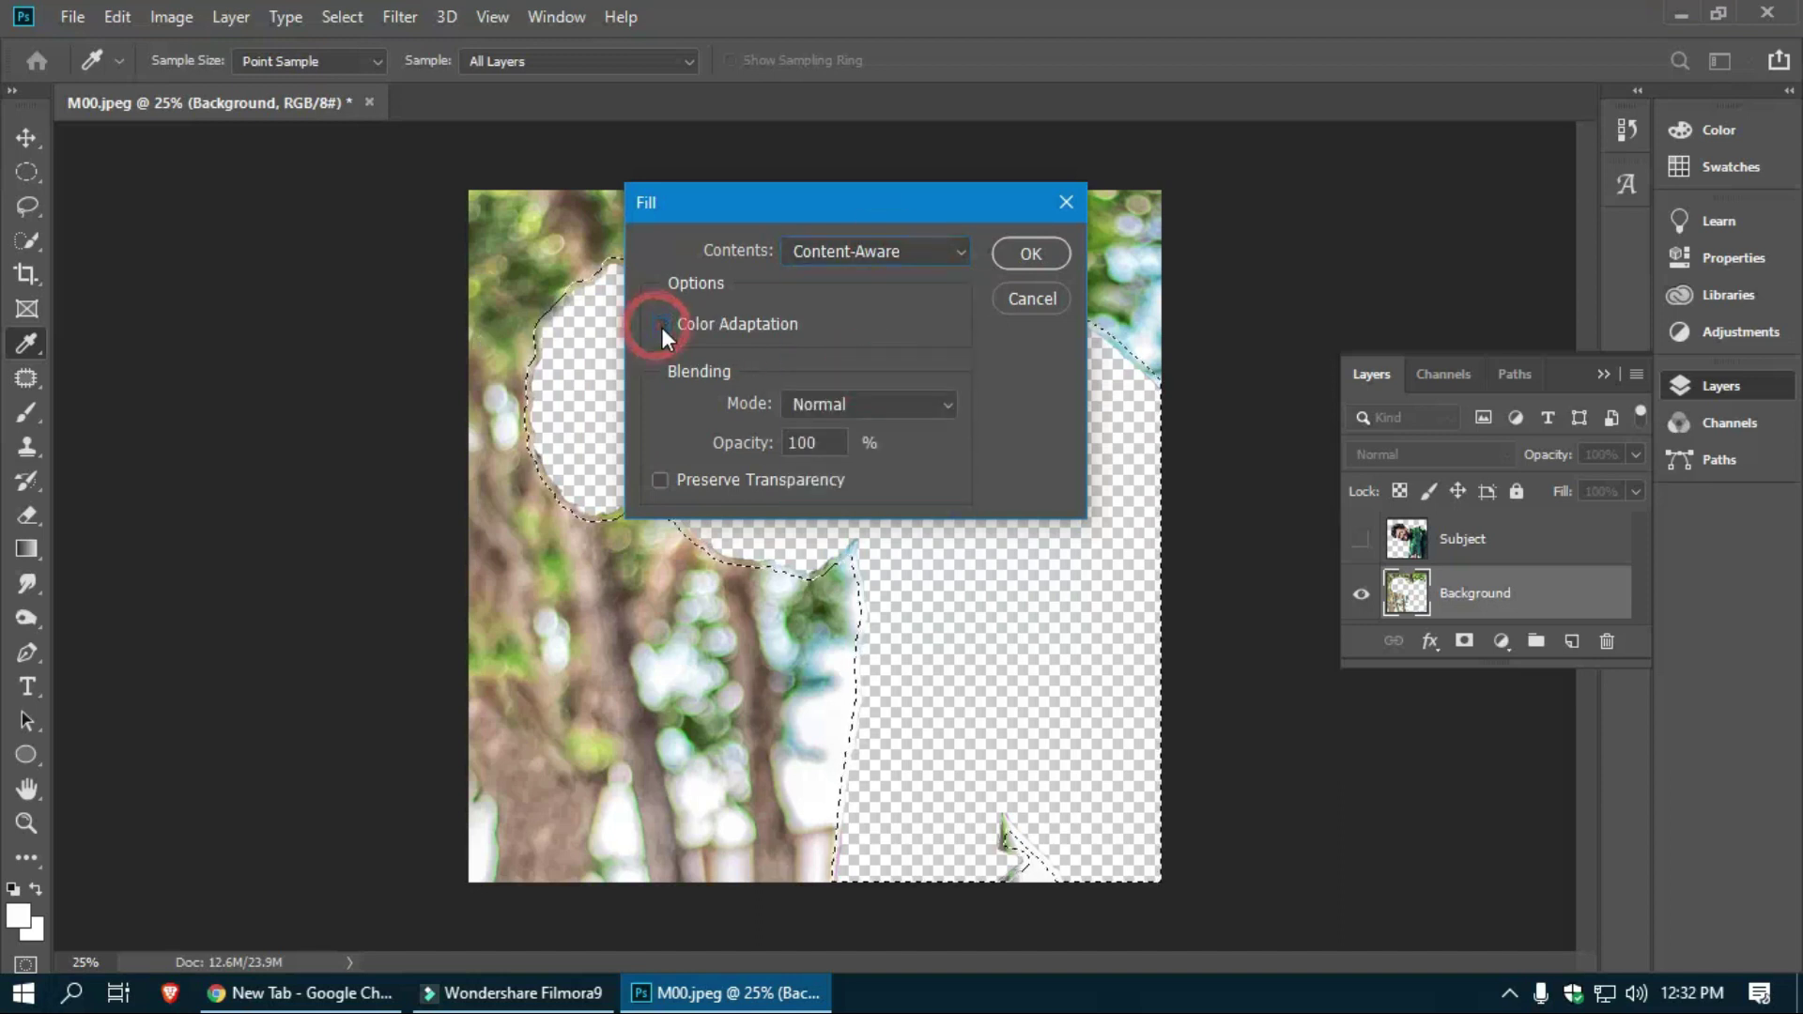
pyautogui.click(909, 404)
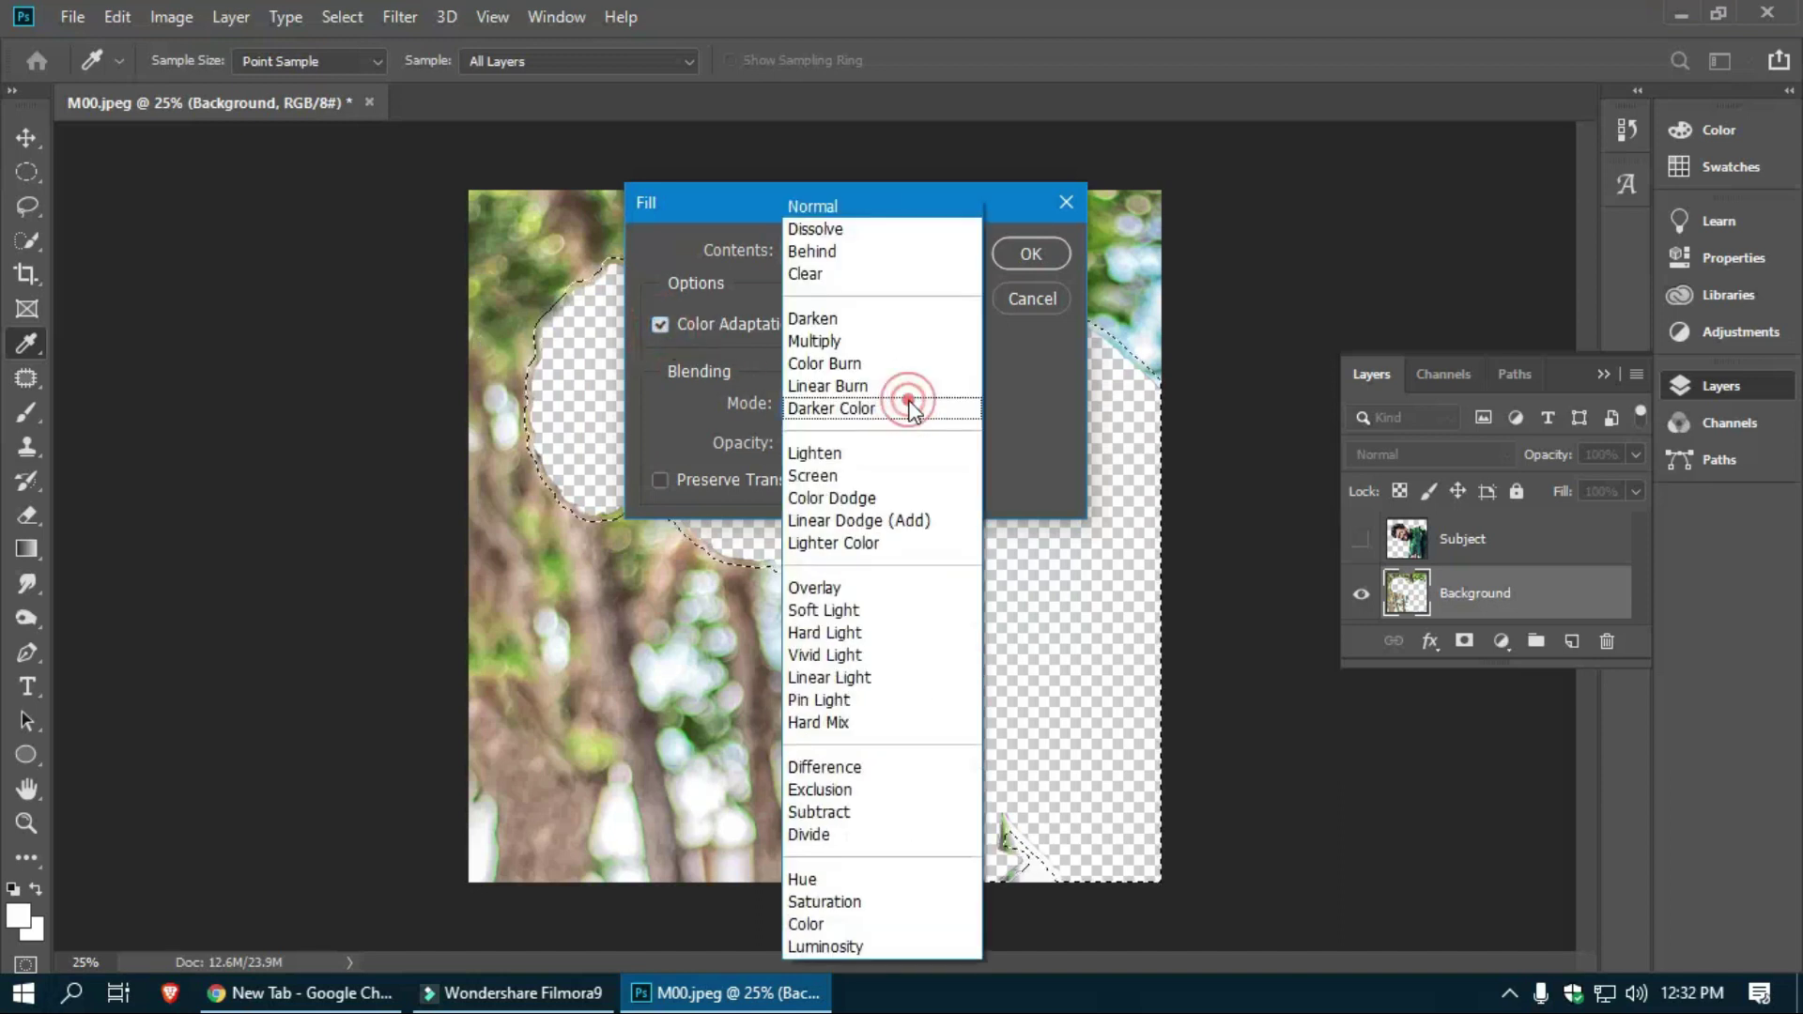
pyautogui.click(1039, 415)
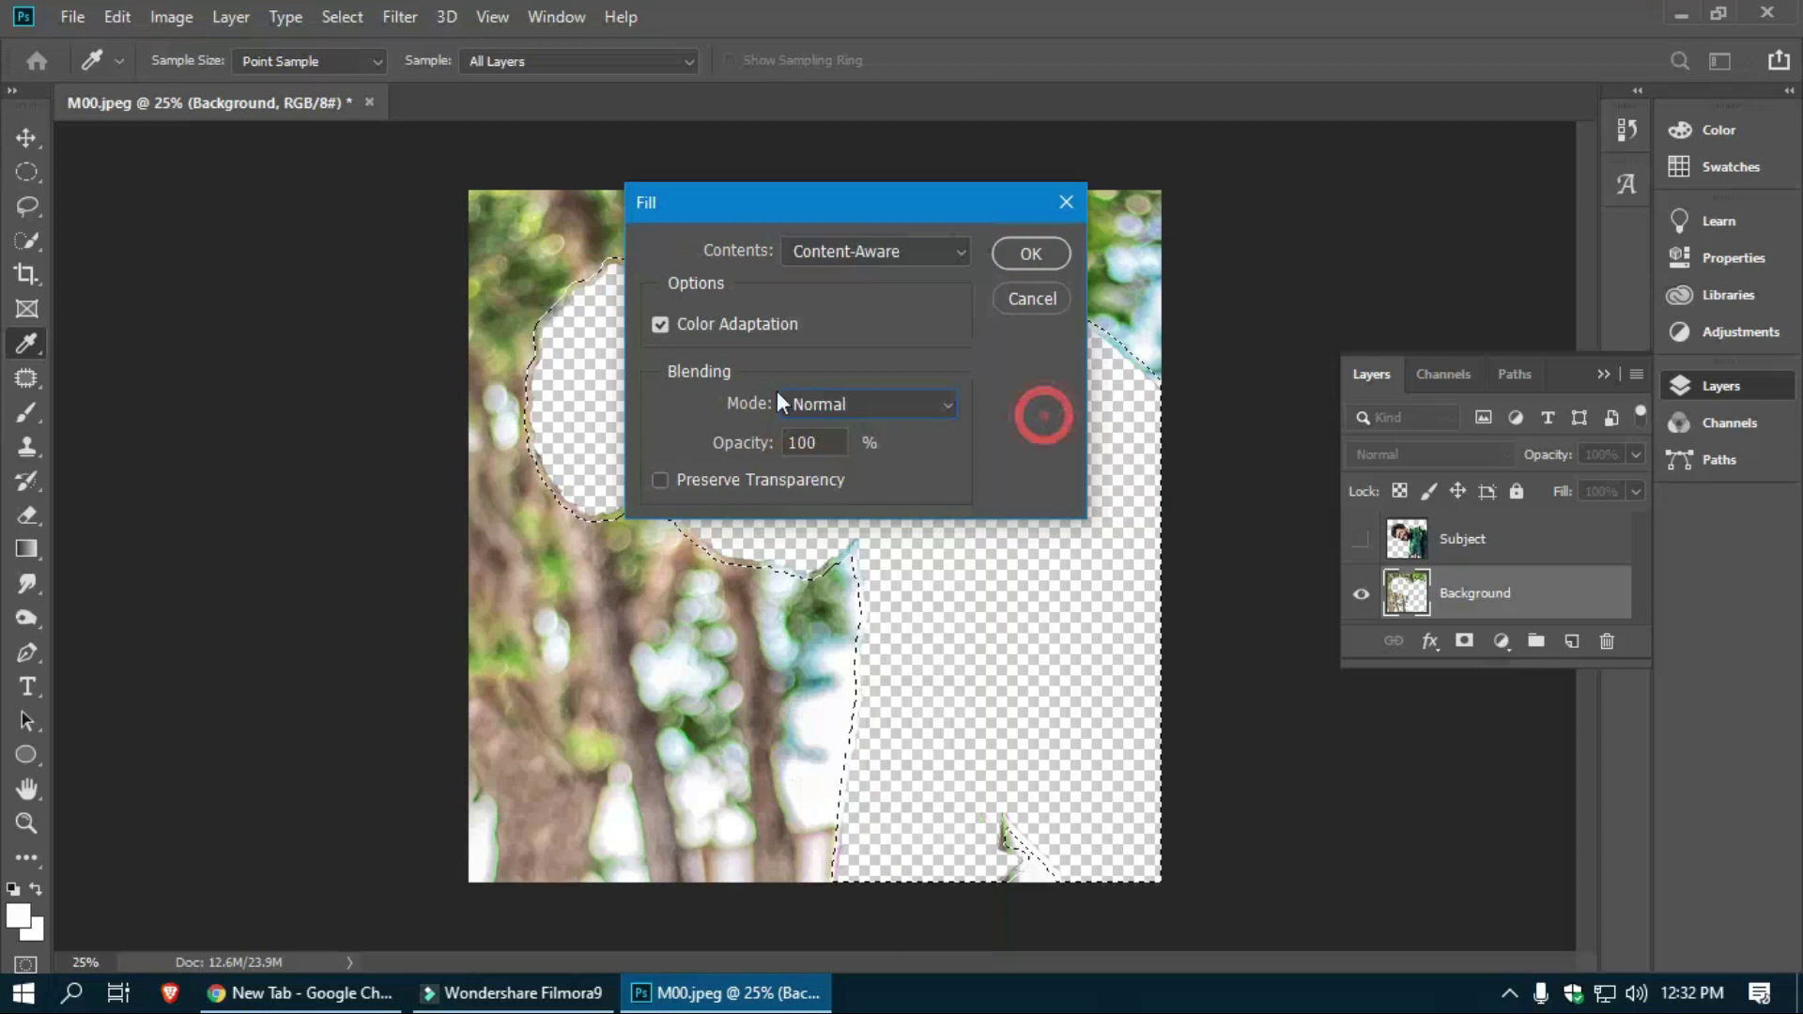
pyautogui.click(1024, 255)
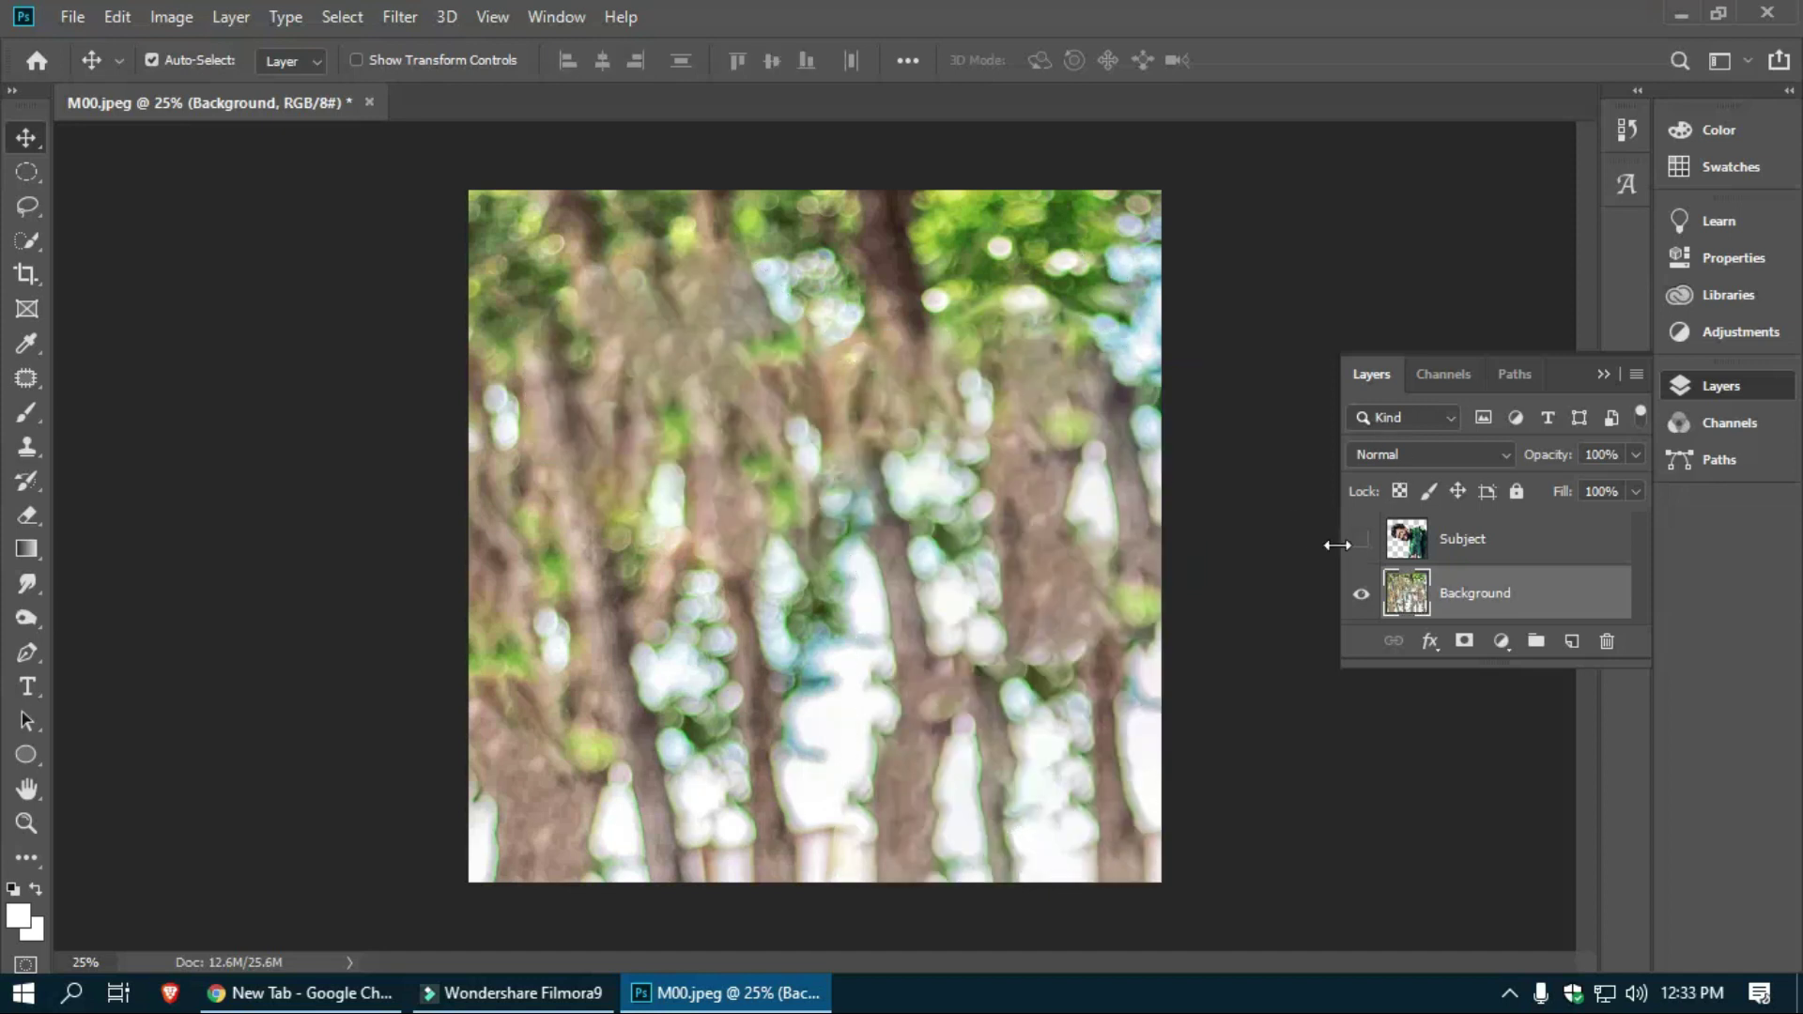
# Step: Show the Subject layer again and convert it to a smart object
pyautogui.click(1357, 541)
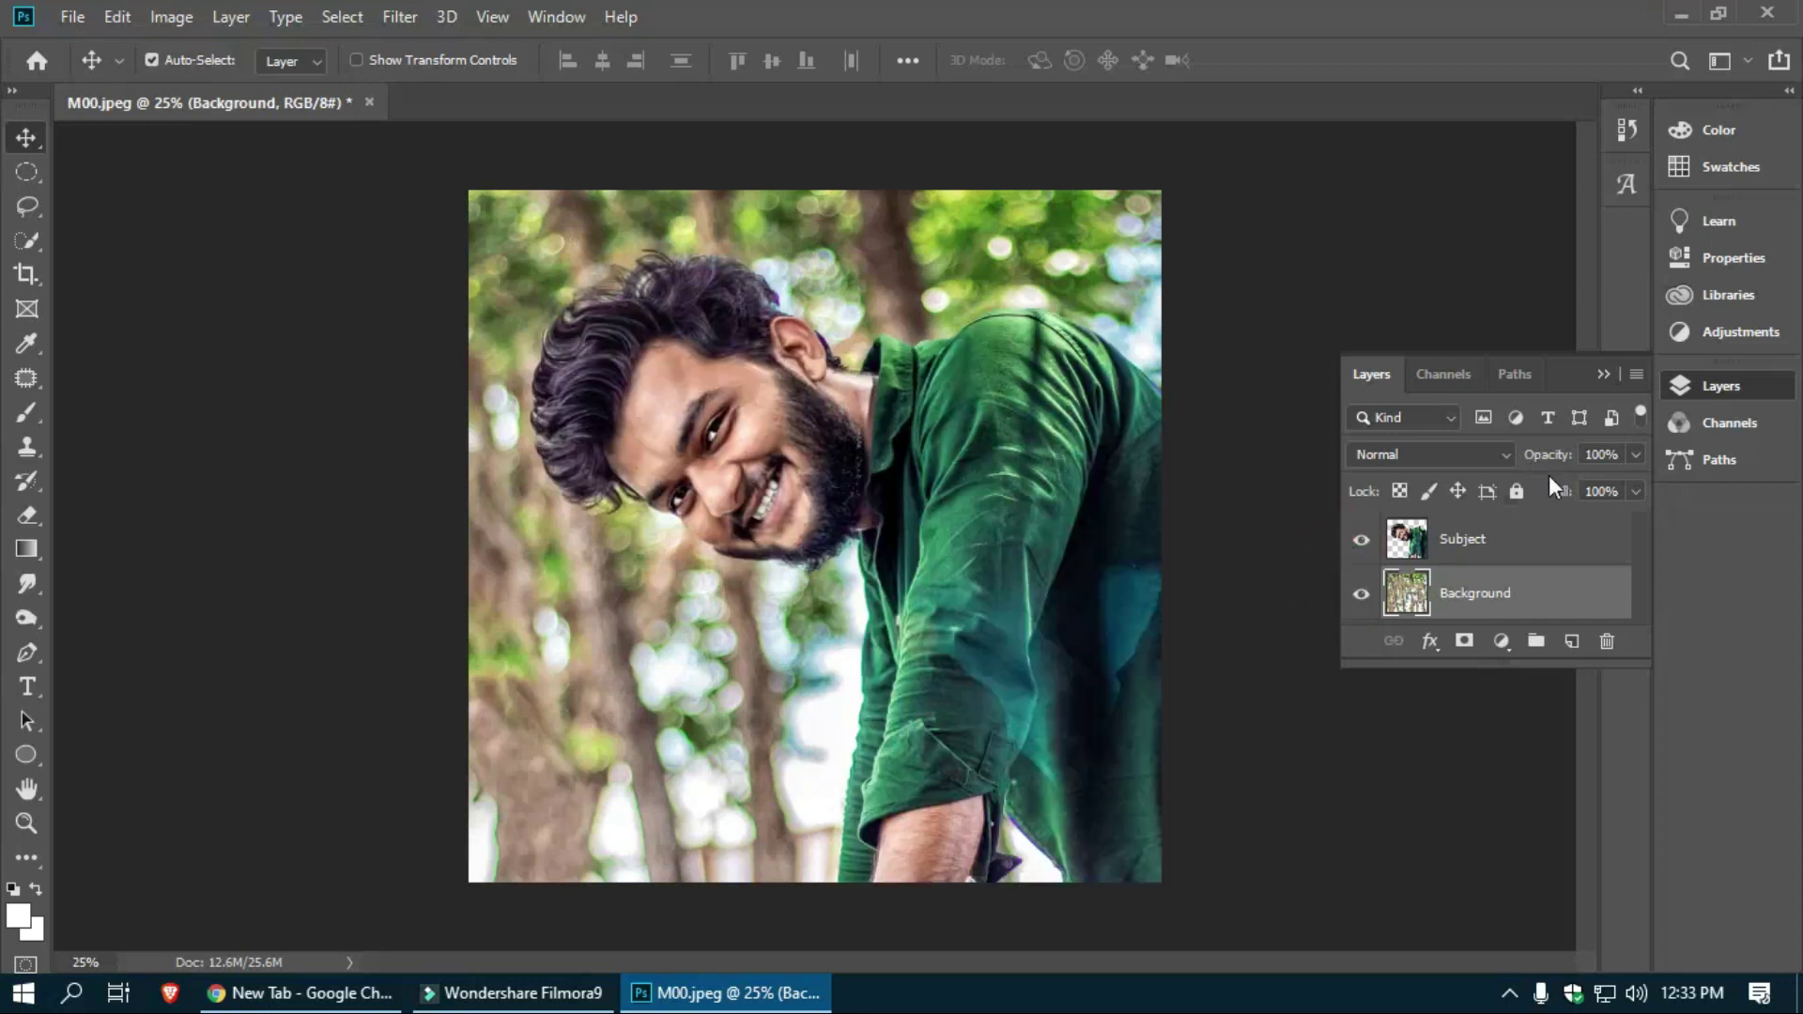
pyautogui.click(1475, 541)
pyautogui.rightClick(1452, 541)
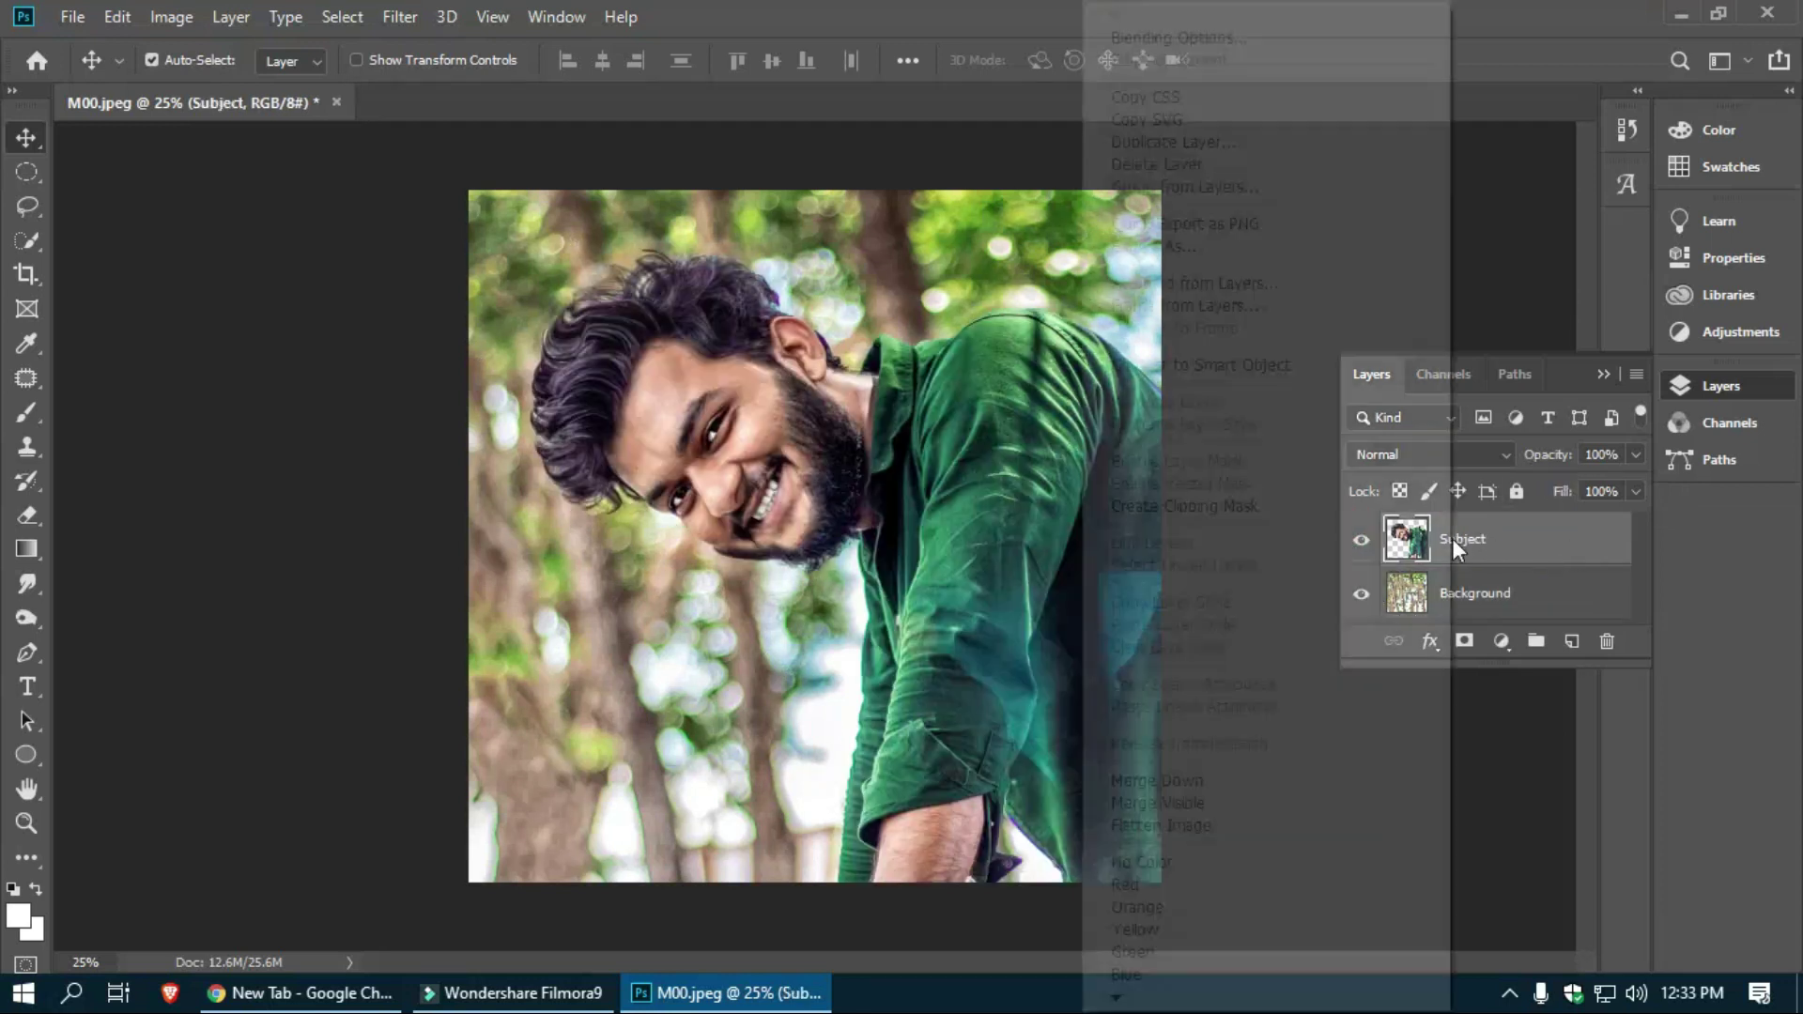
pyautogui.click(1270, 366)
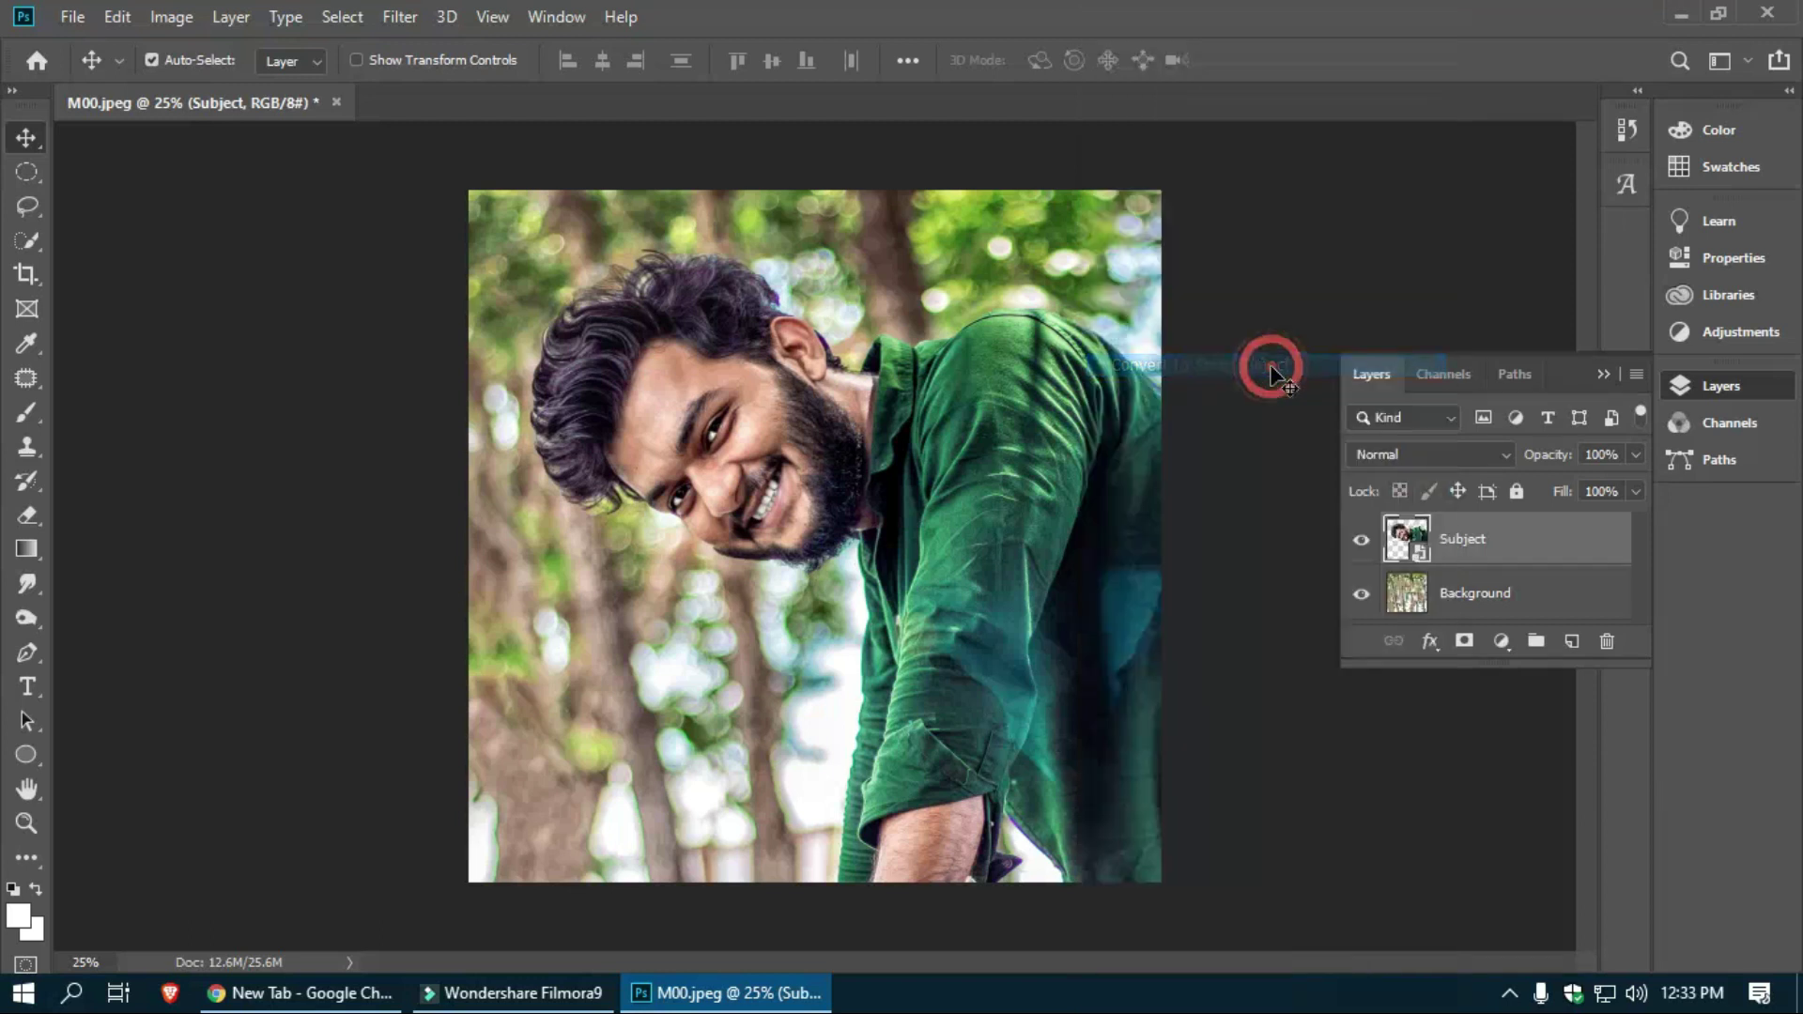
# Step: Convert the background layer to a smart object, then toggle layer visibility to check the composite
pyautogui.click(1450, 592)
pyautogui.rightClick(1464, 590)
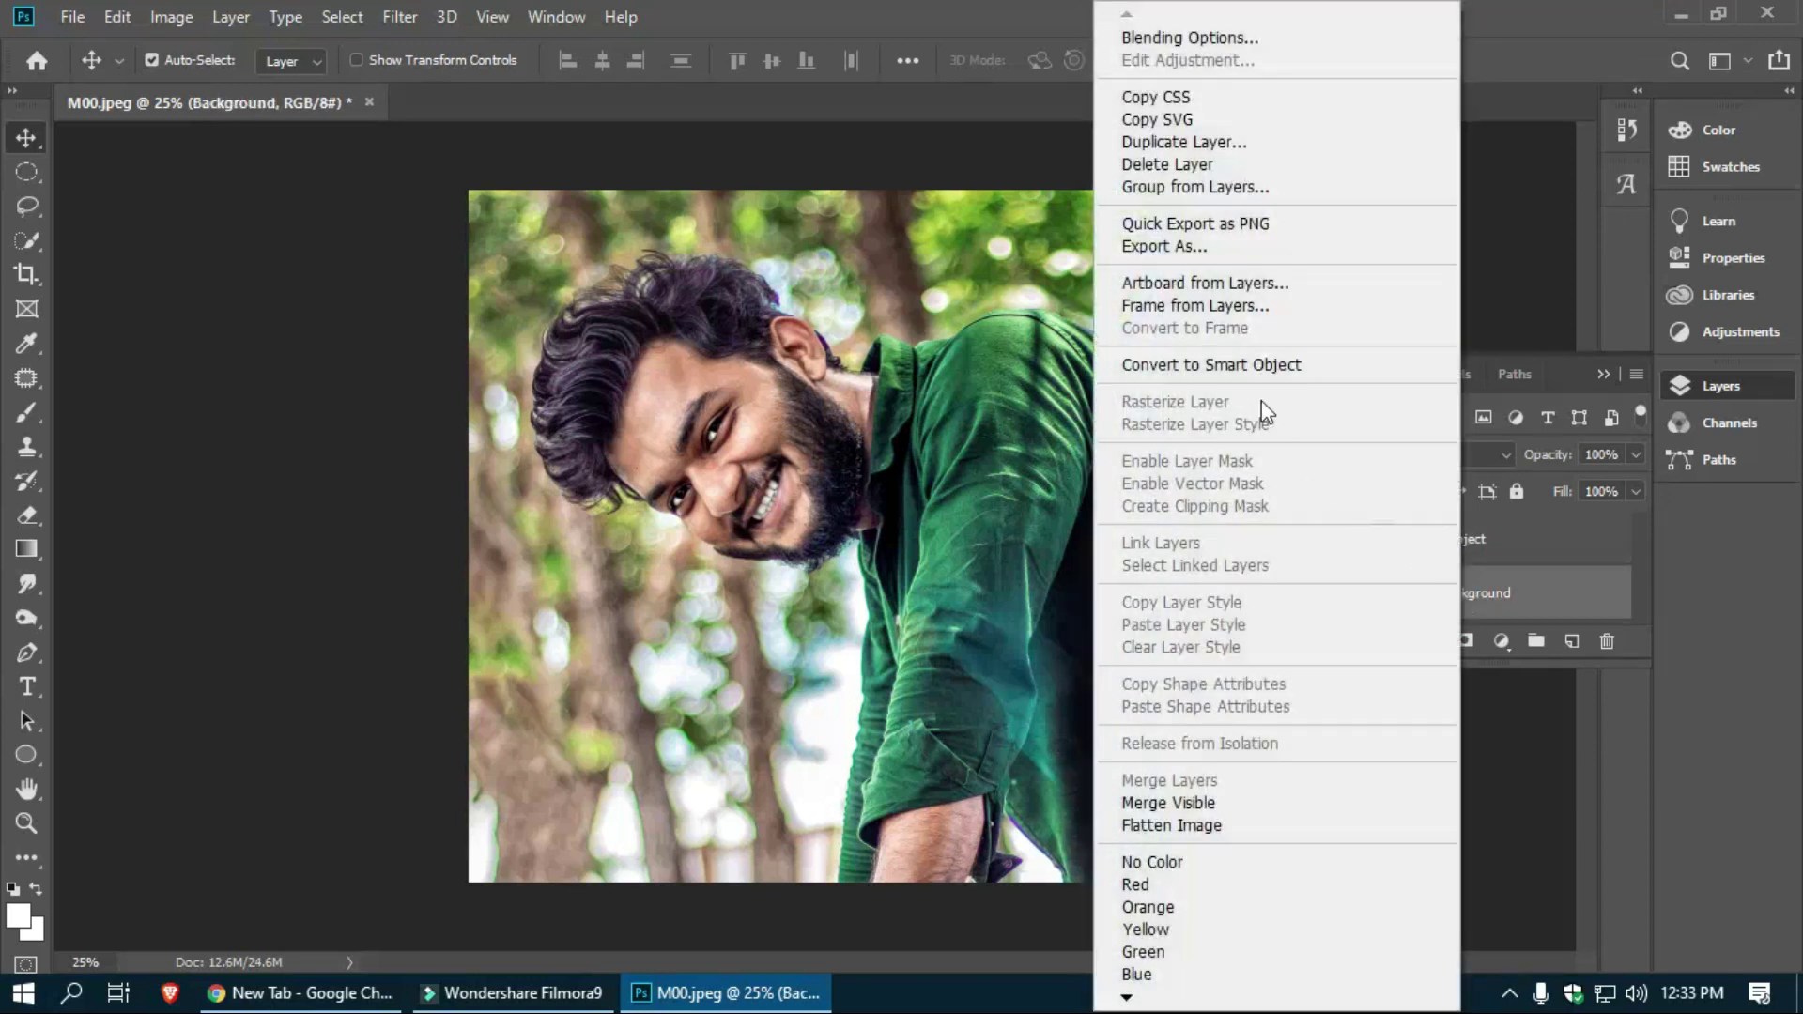
pyautogui.click(1257, 367)
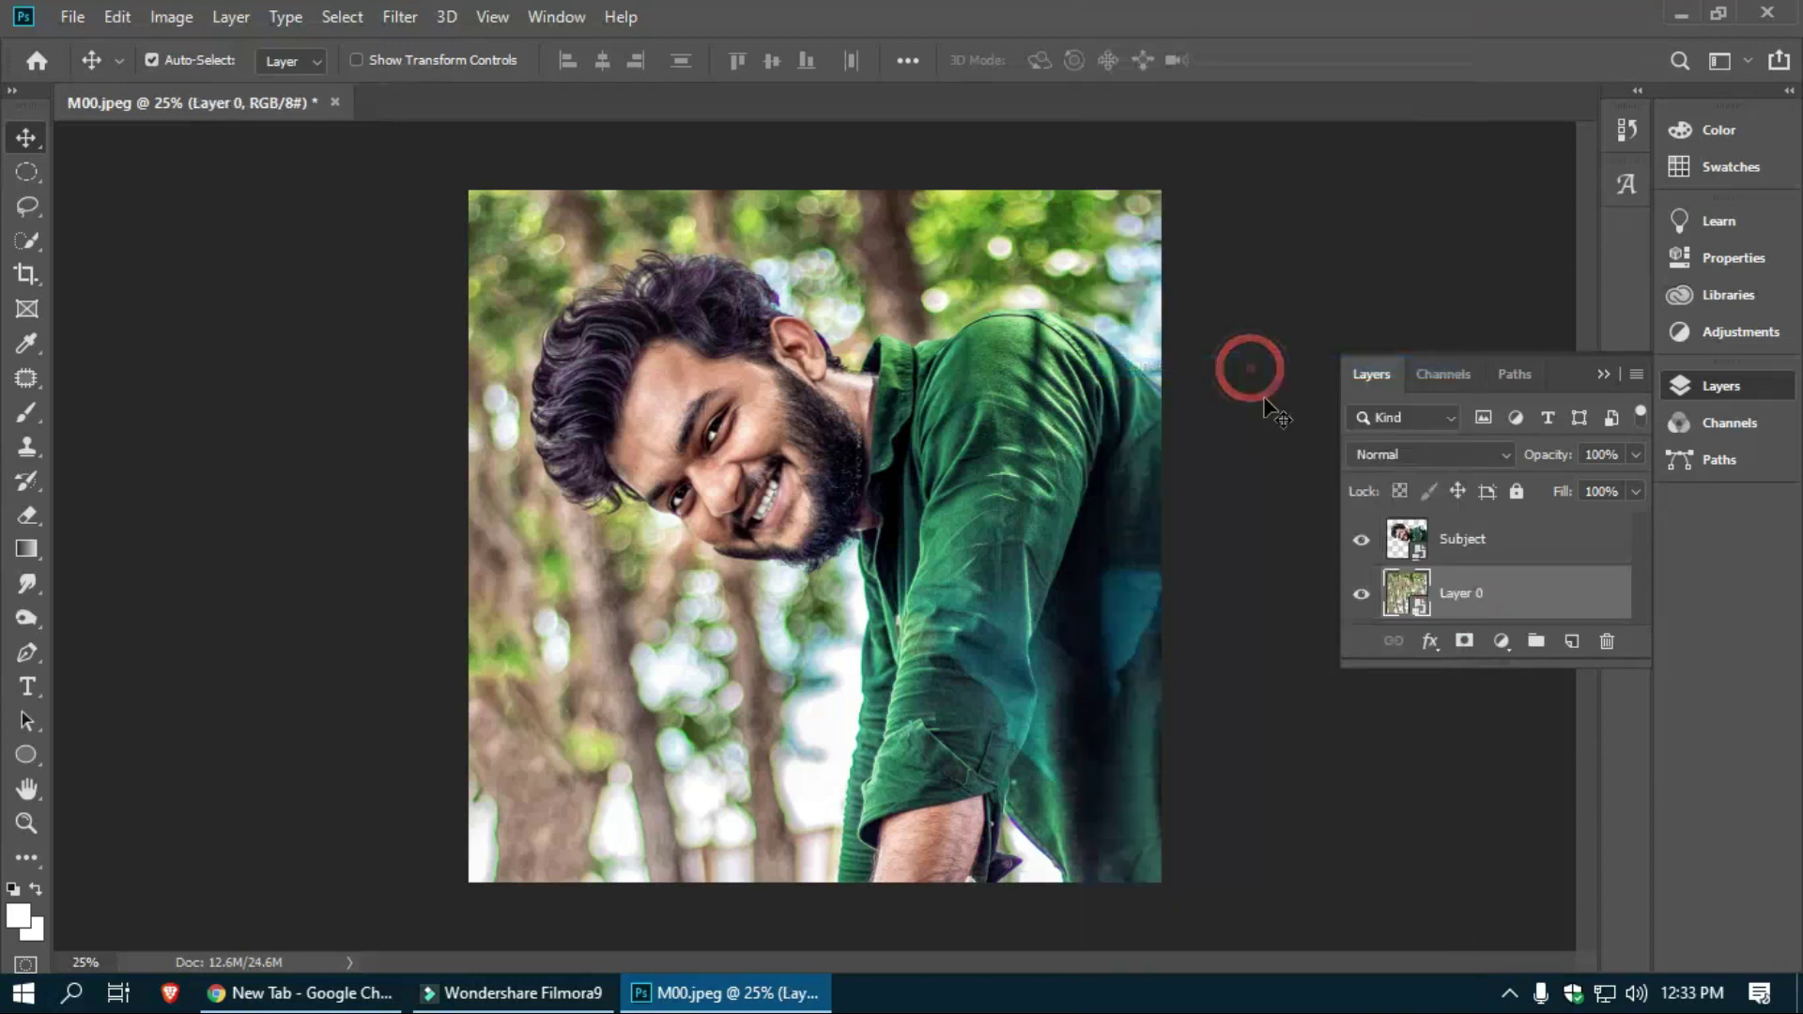
pyautogui.click(1460, 547)
pyautogui.click(1360, 539)
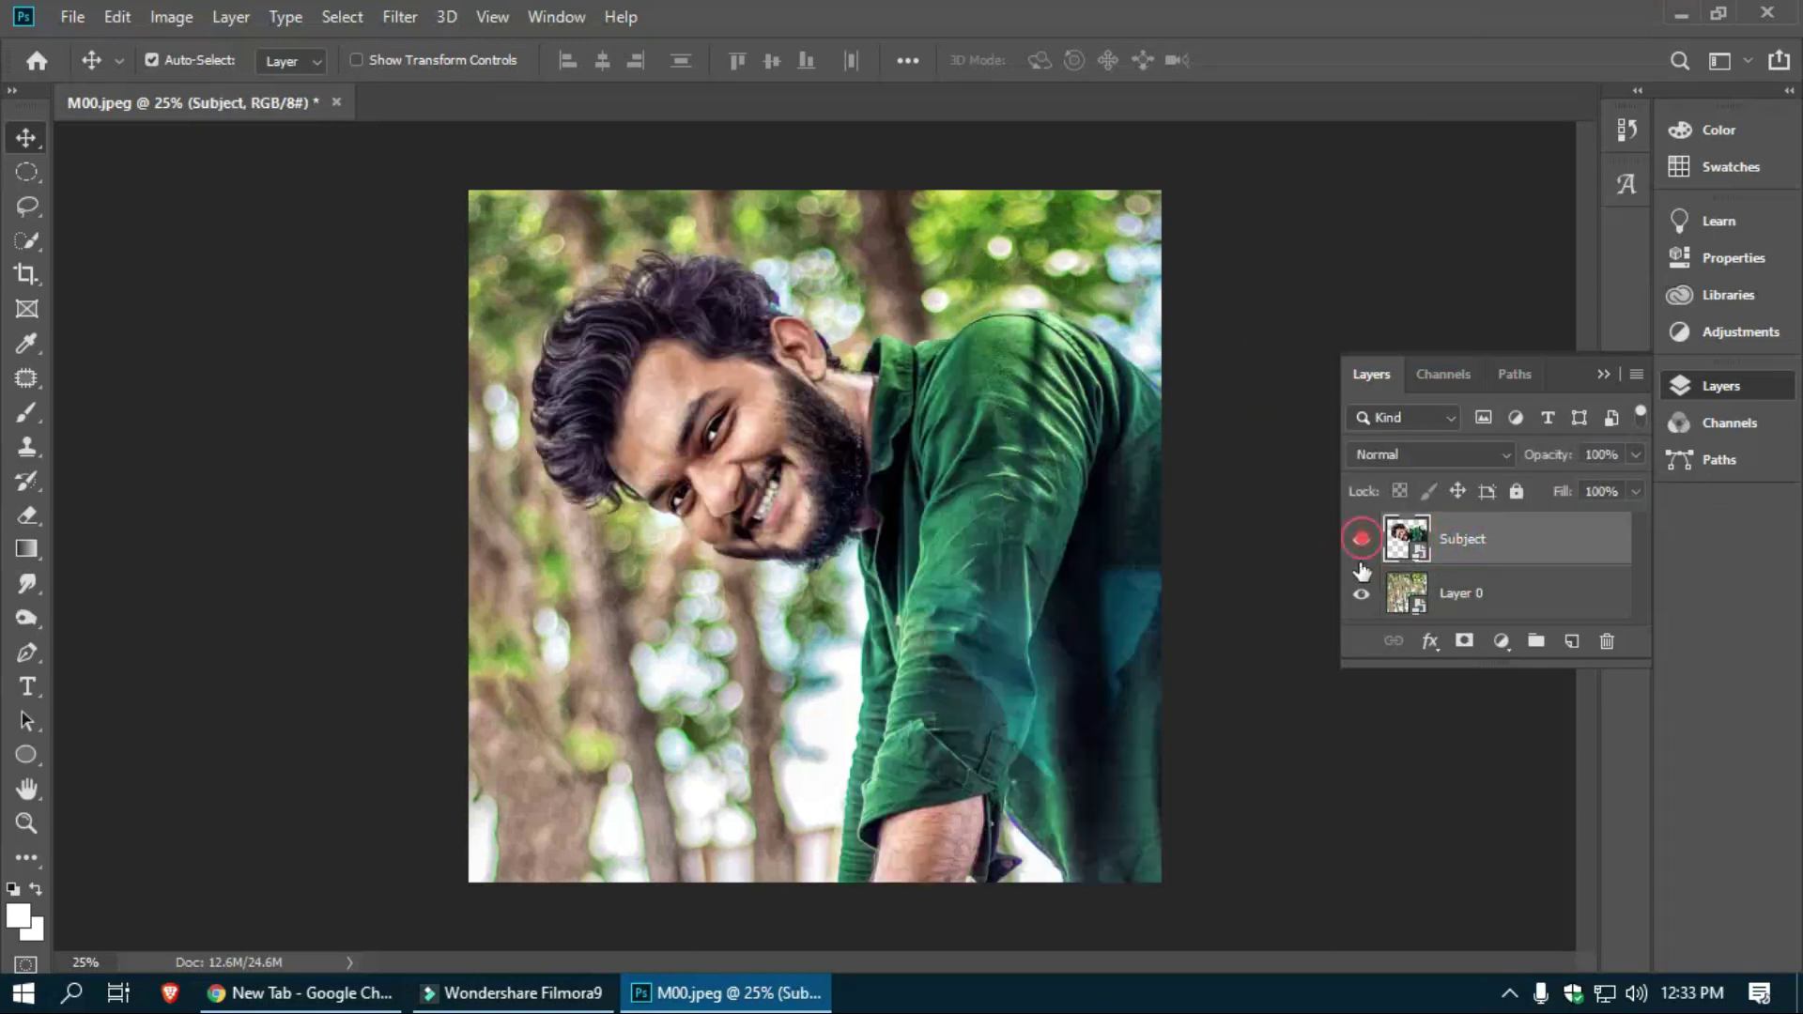
pyautogui.click(1359, 593)
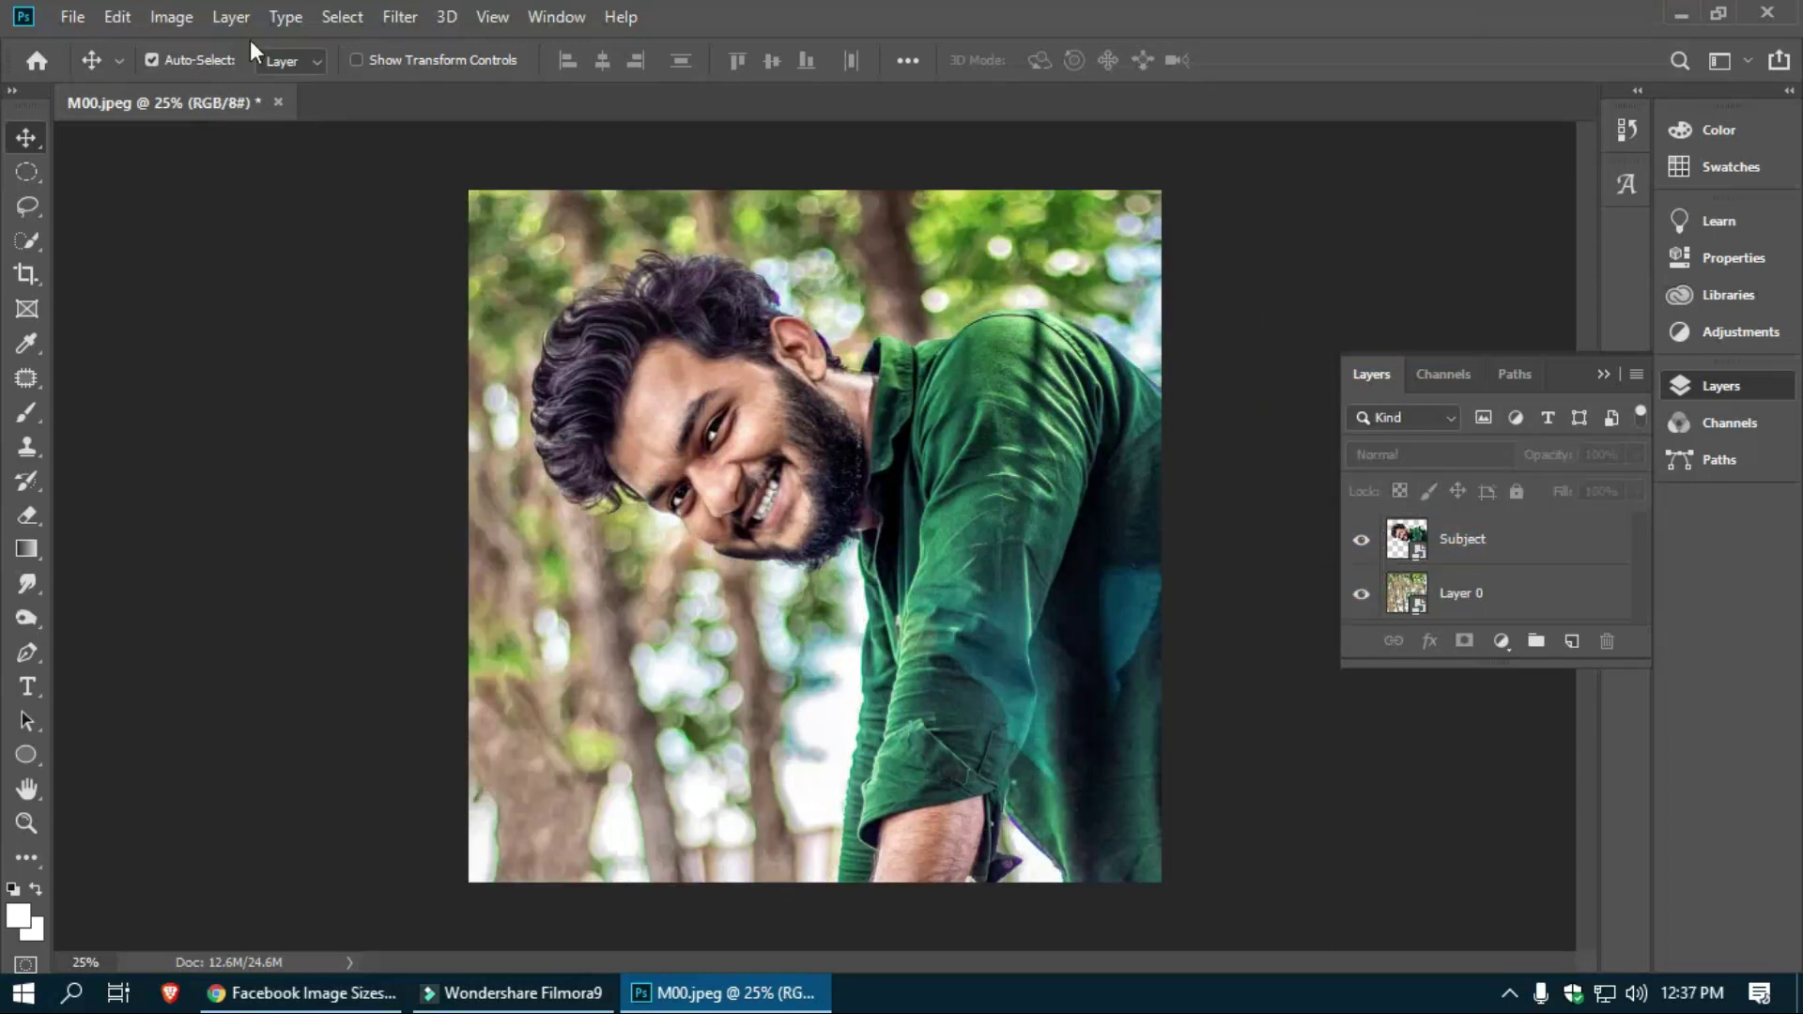
# Step: Create a new 1080 × 1080 pixel document with a transparent background
pyautogui.click(73, 16)
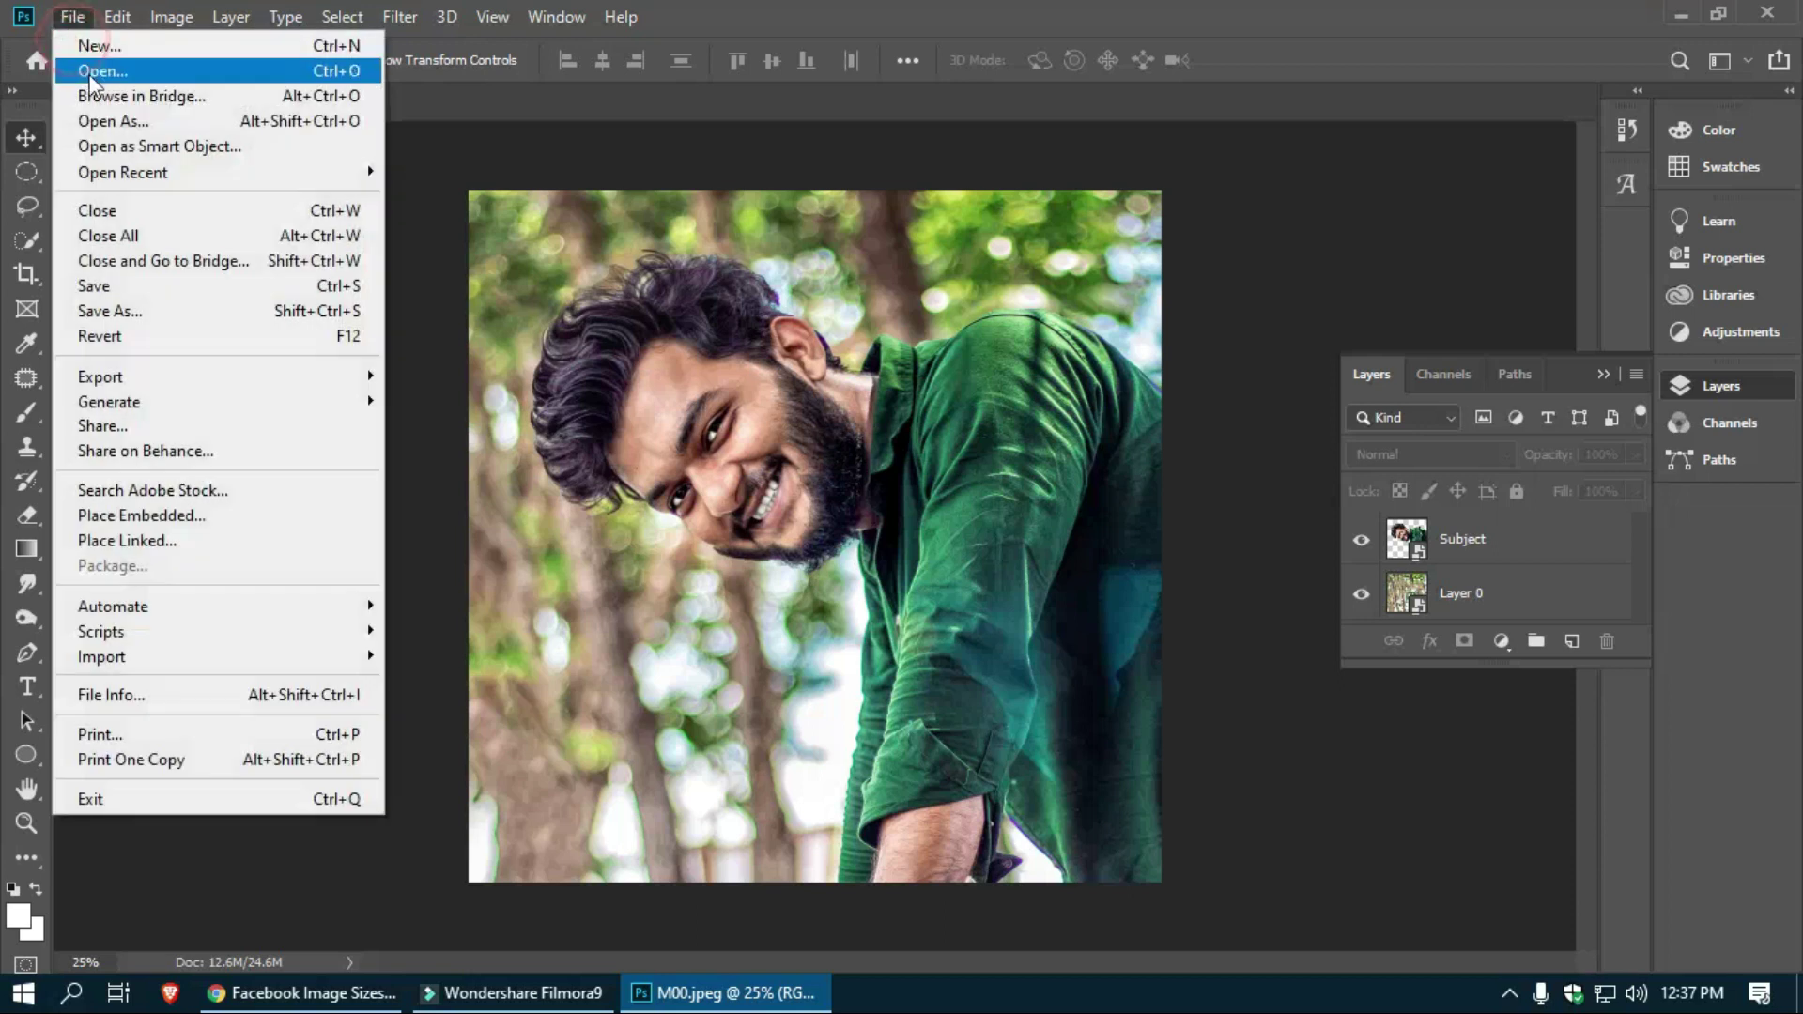
pyautogui.click(134, 48)
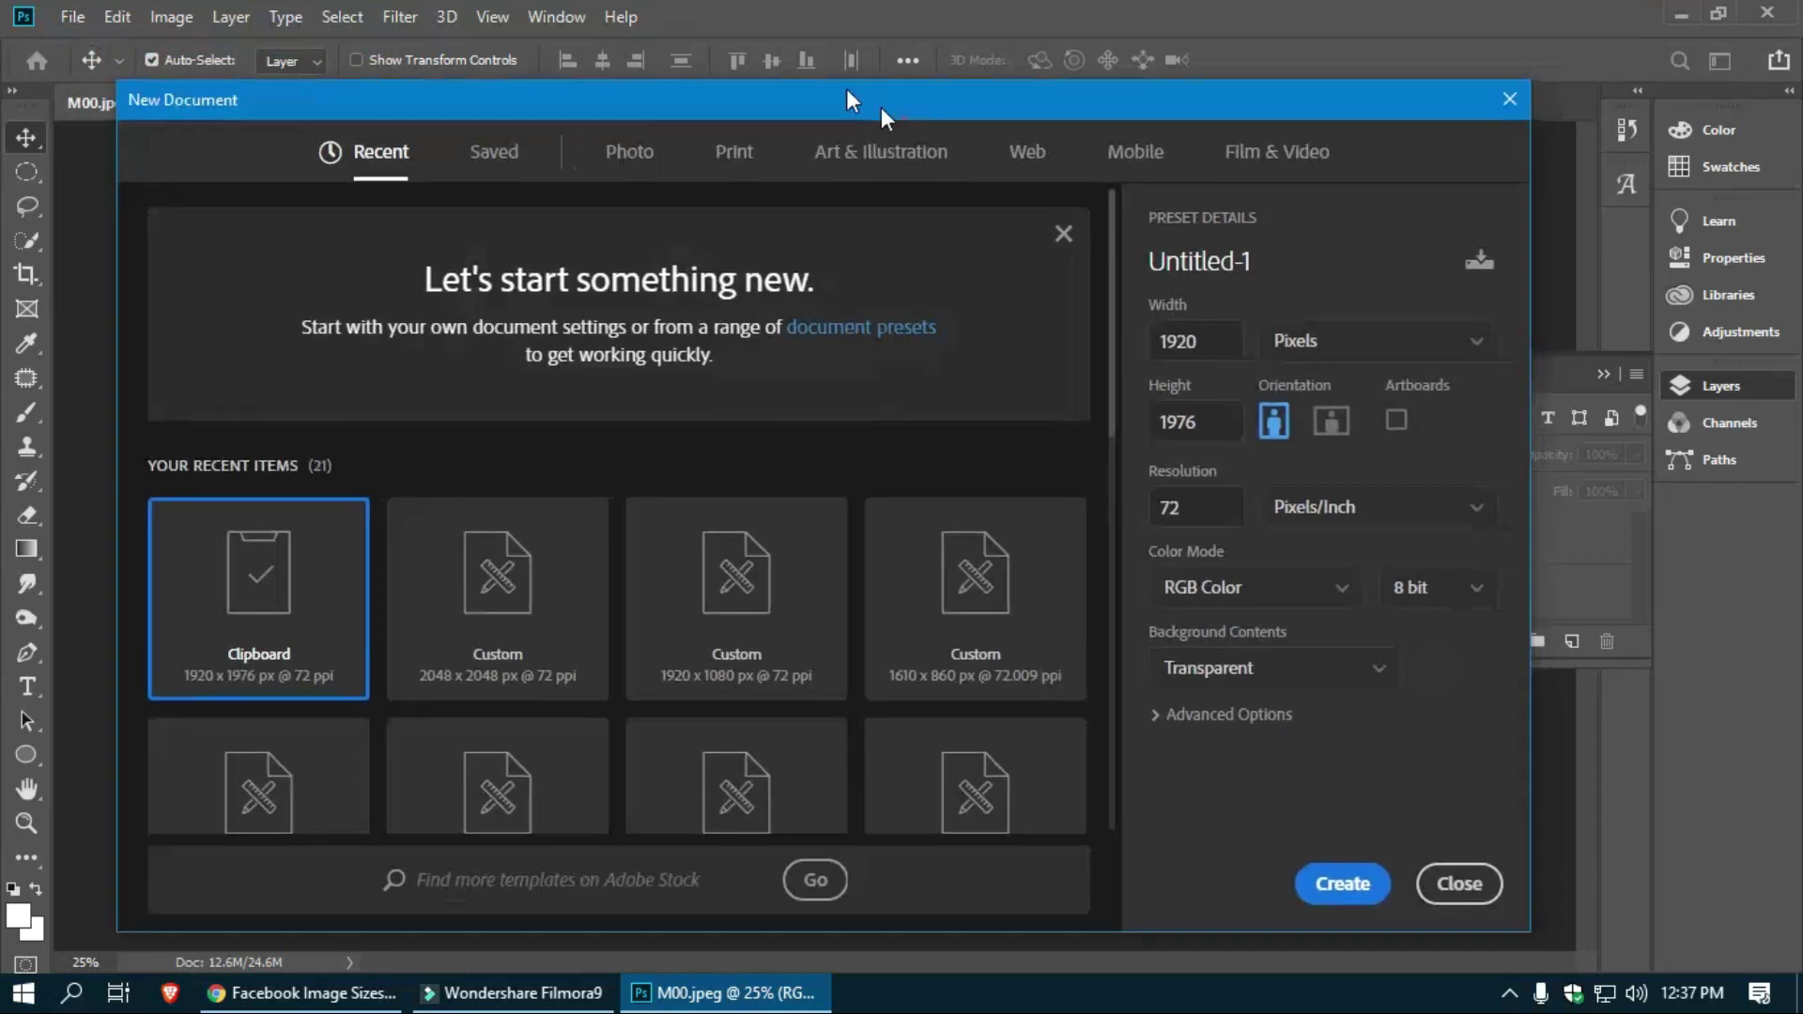
pyautogui.click(1214, 103)
pyautogui.click(1175, 424)
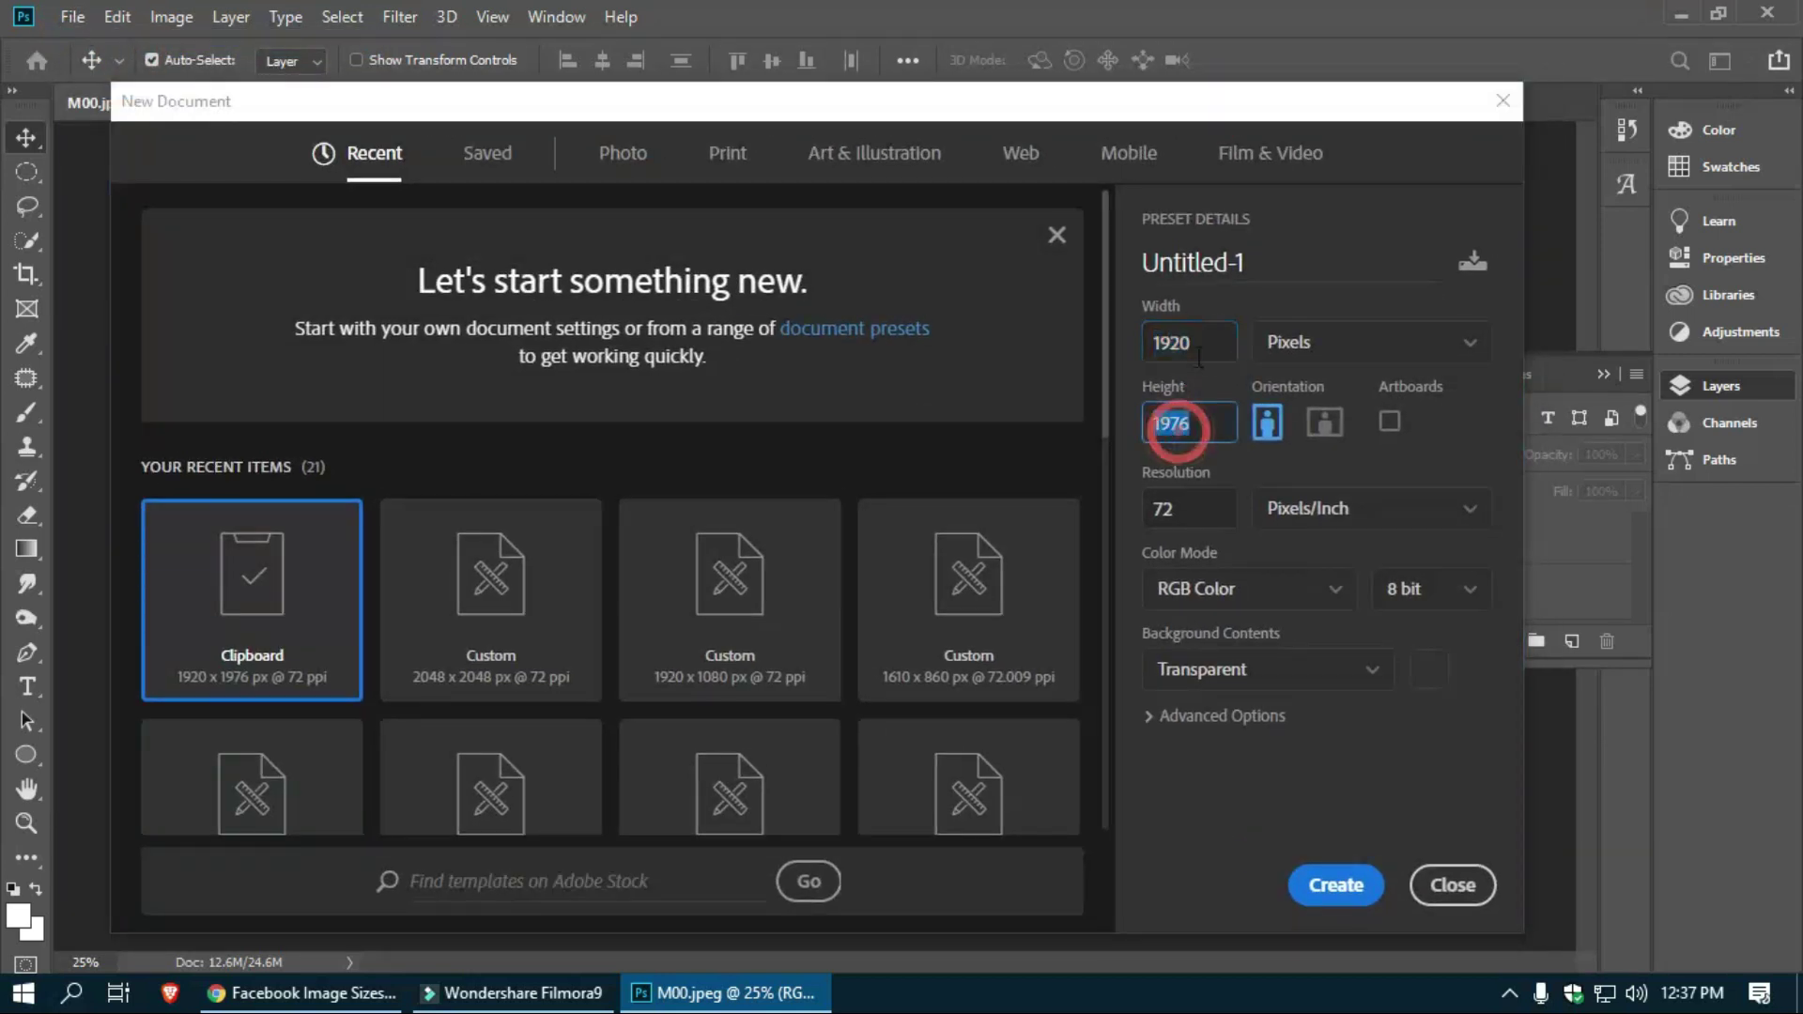
pyautogui.click(1321, 342)
pyautogui.click(1328, 383)
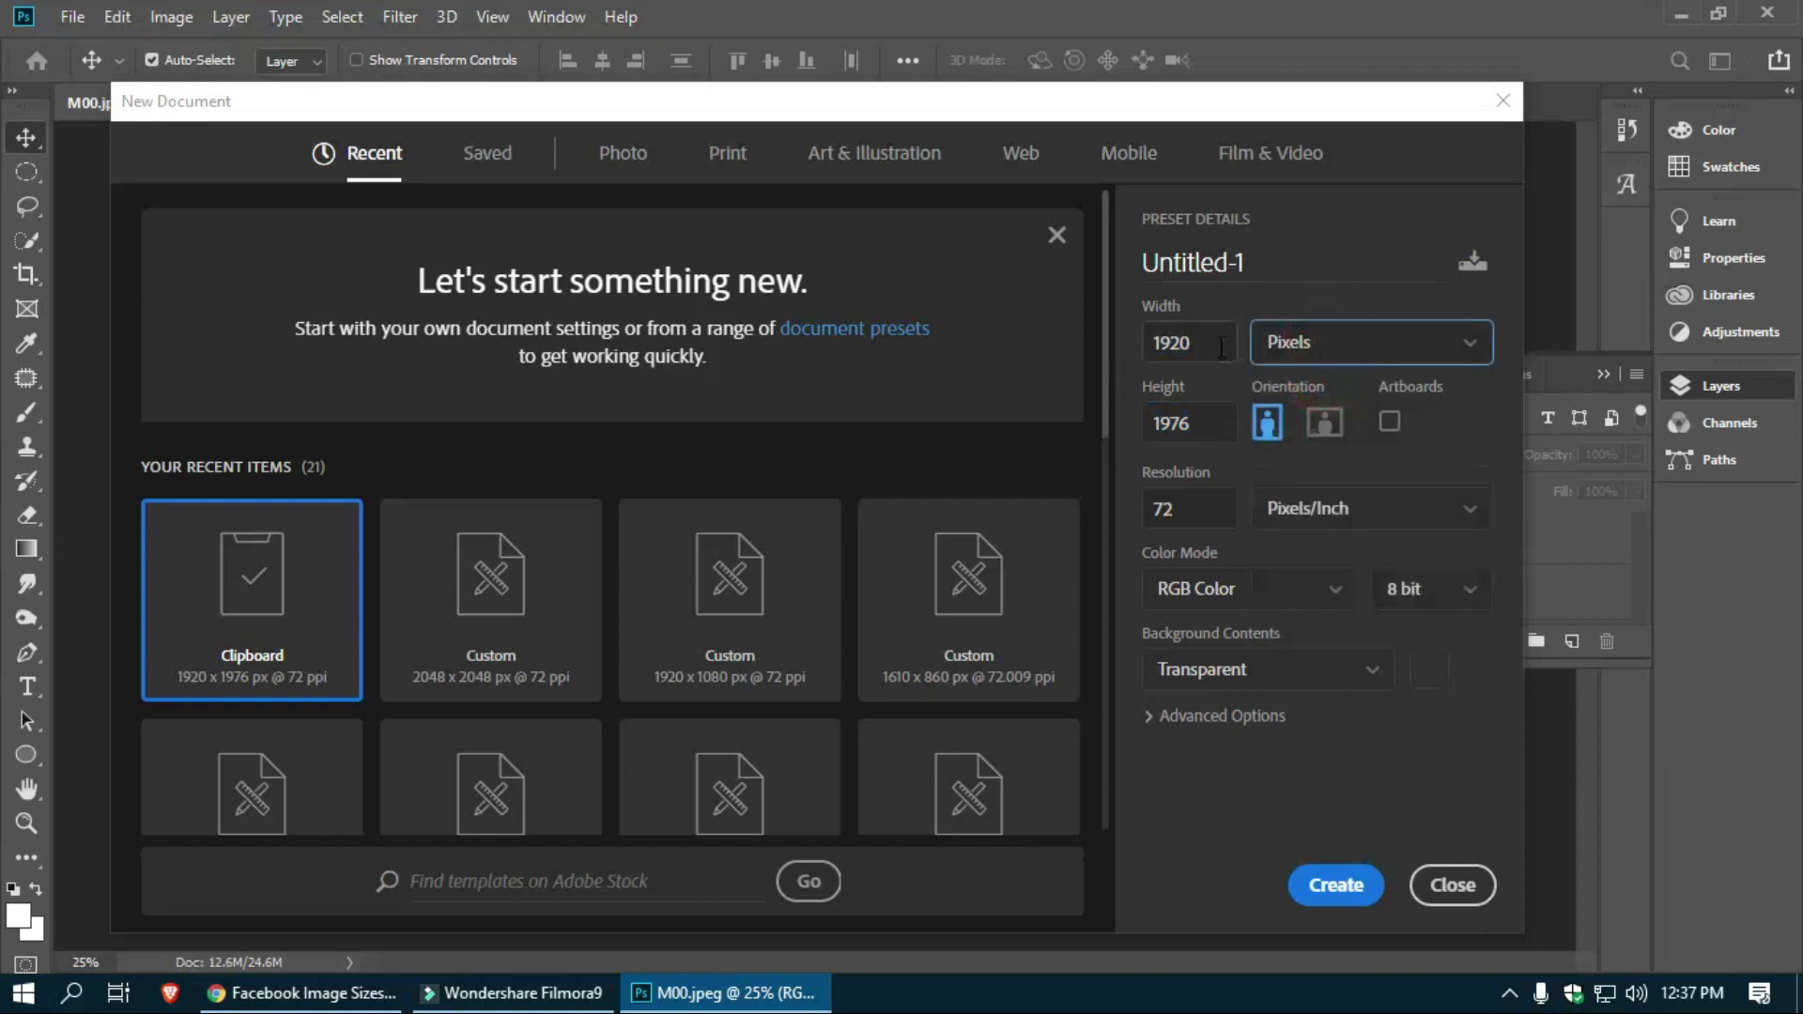
pyautogui.moveTo(1215, 344); pyautogui.dragTo(1127, 346)
pyautogui.write('108')
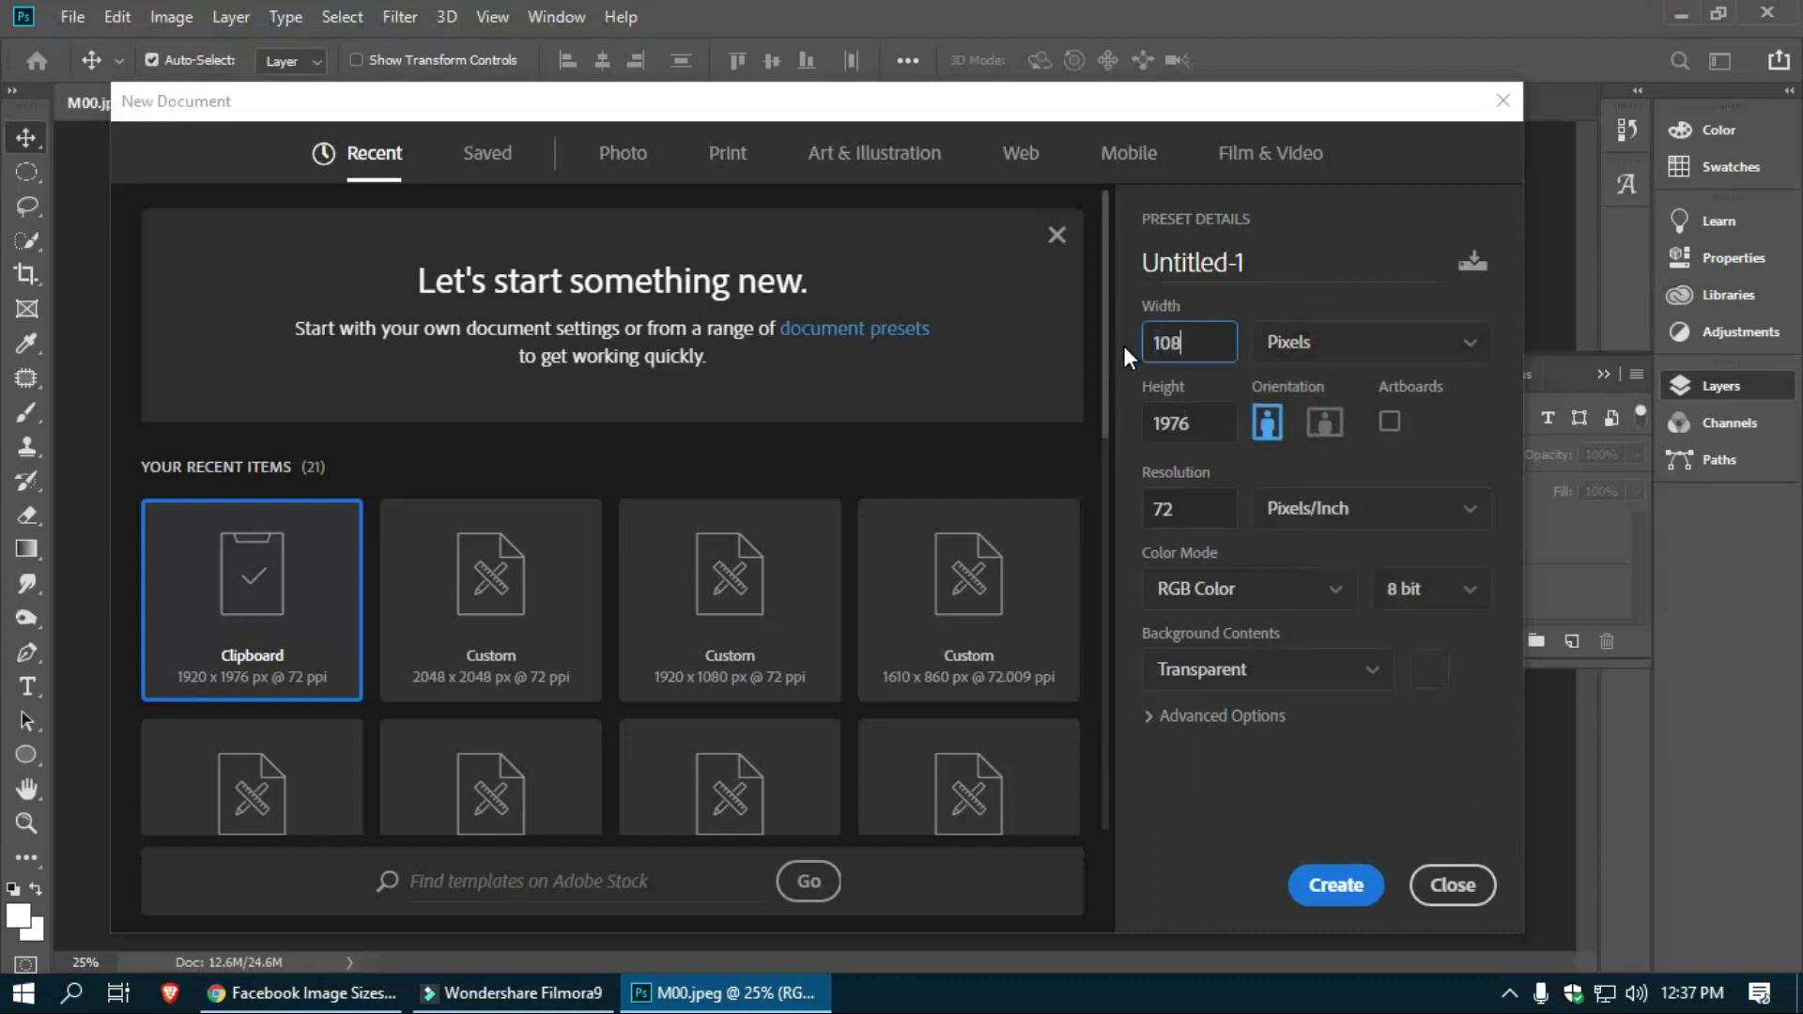
pyautogui.write('0')
pyautogui.moveTo(1194, 422); pyautogui.dragTo(1082, 422)
pyautogui.write('1')
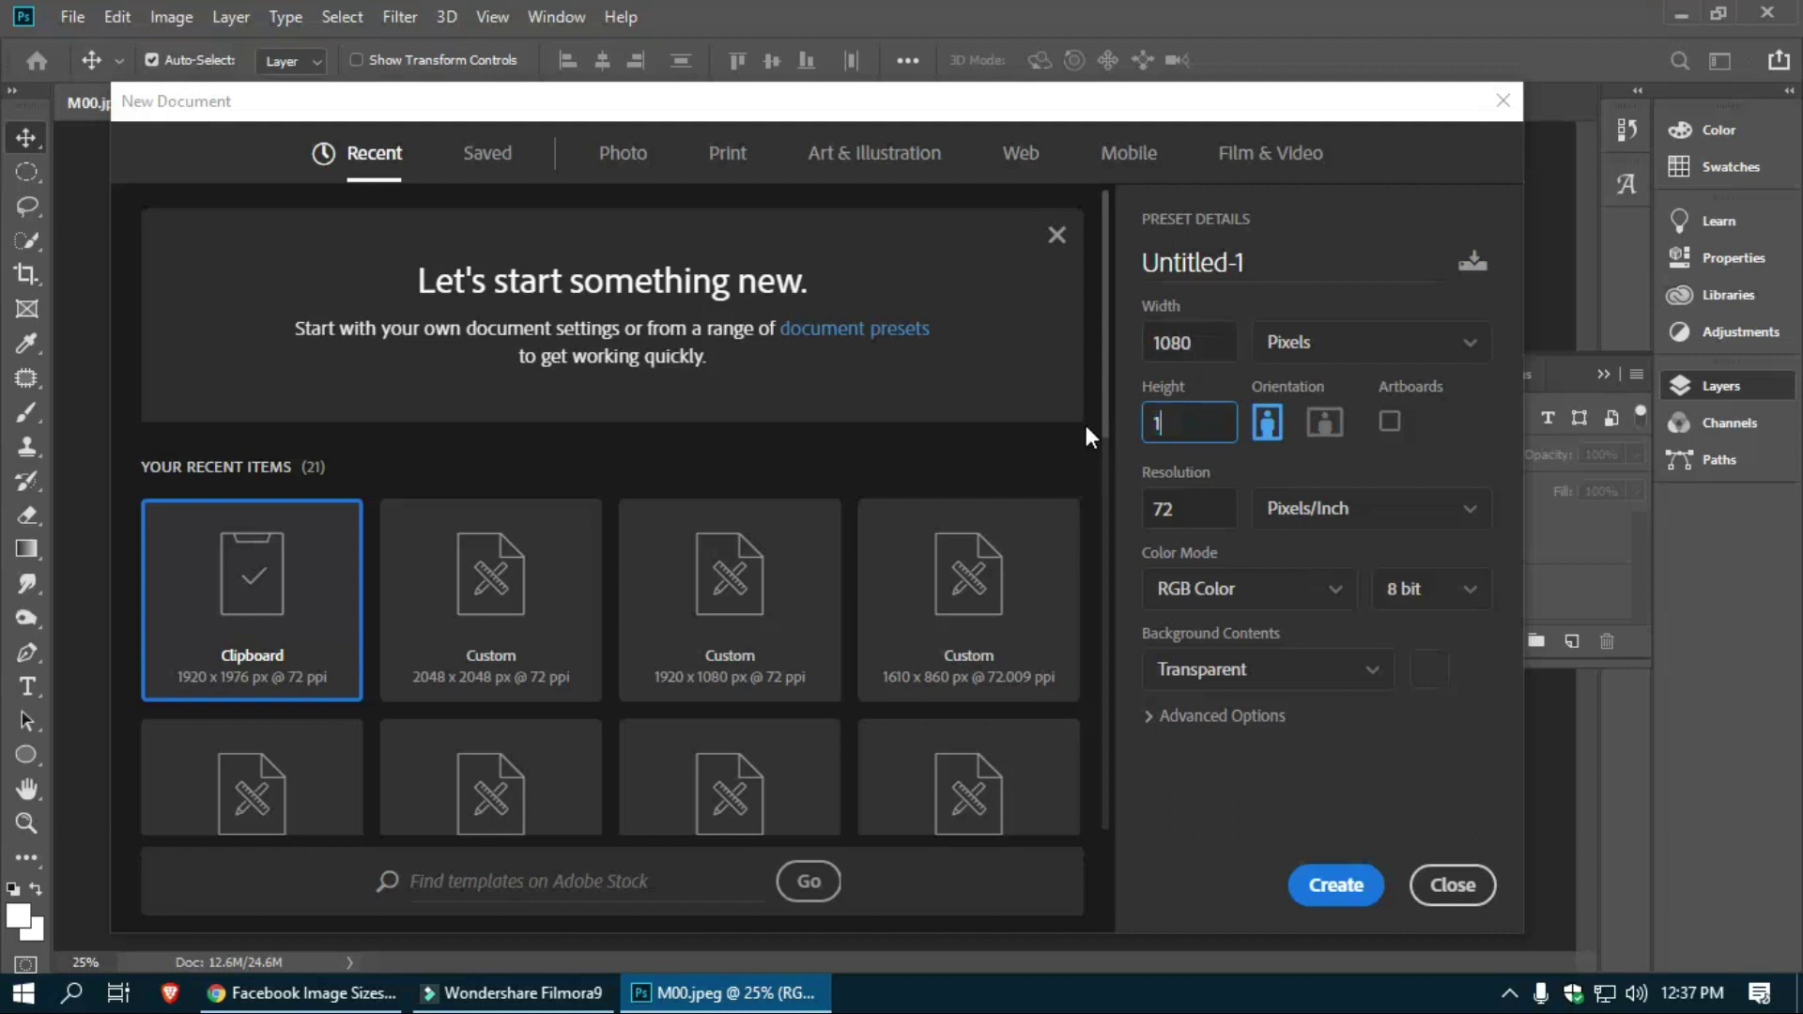
pyautogui.write('080')
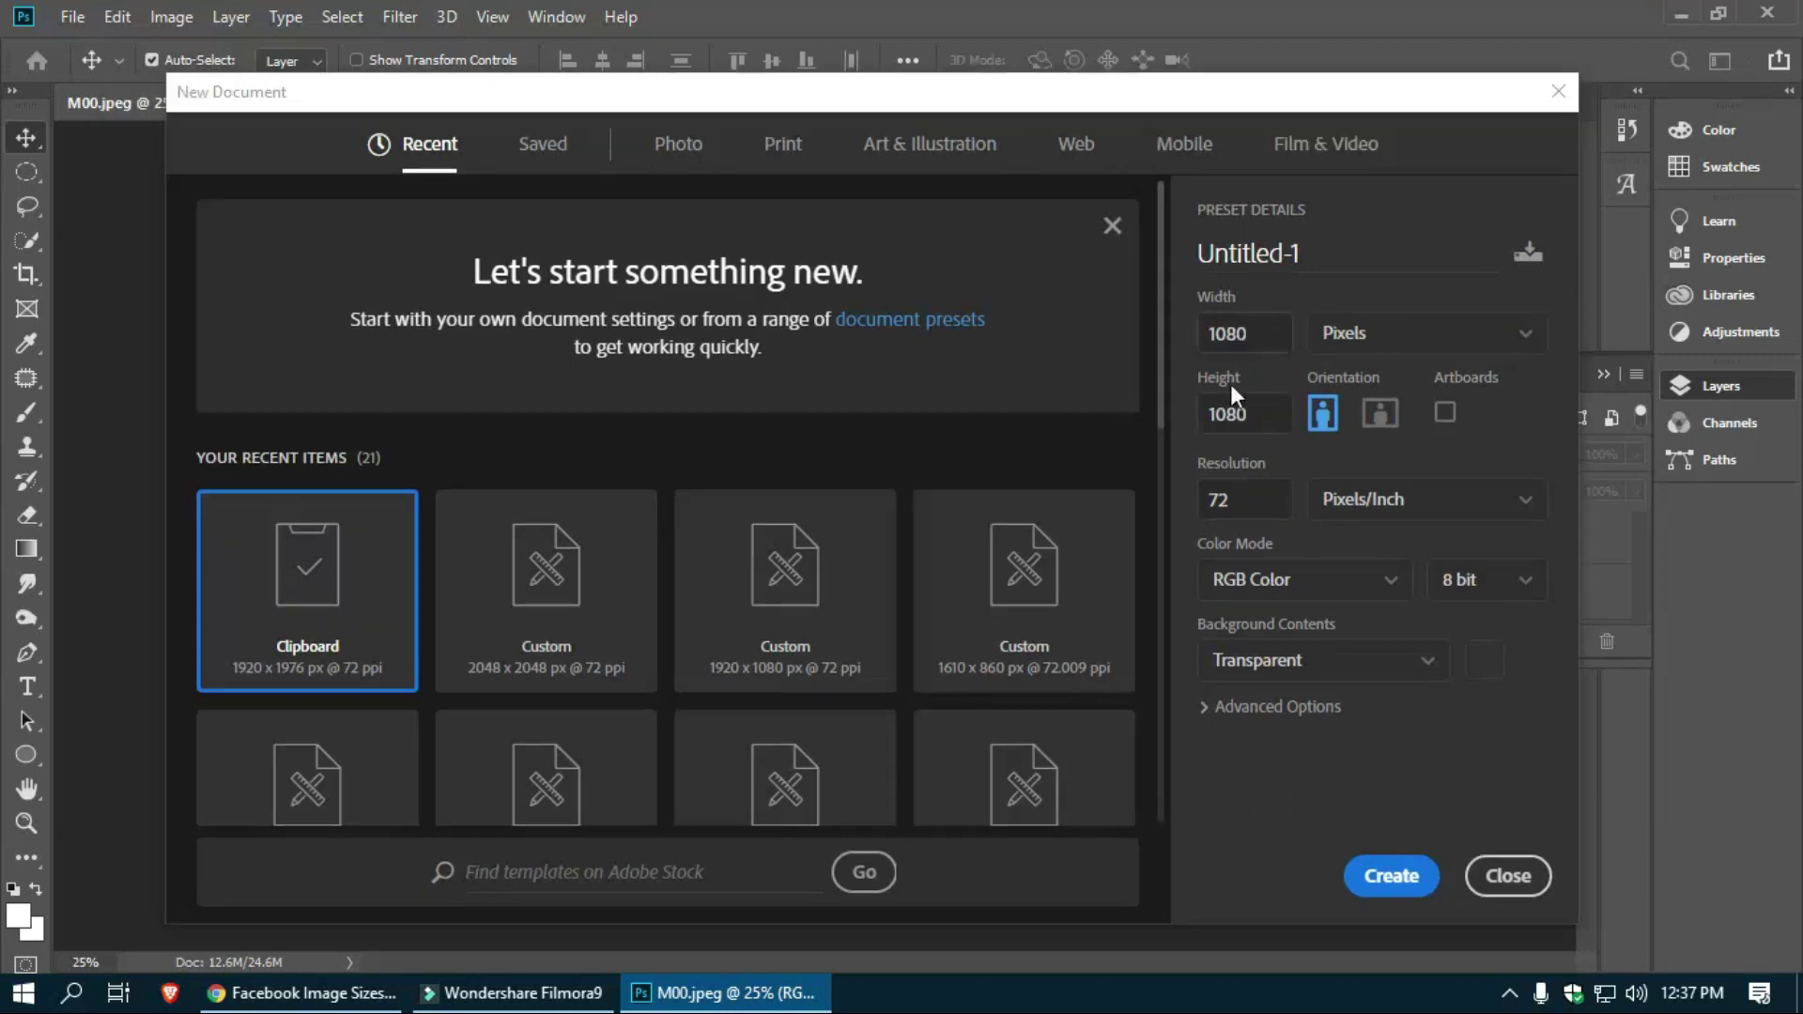
pyautogui.click(1384, 876)
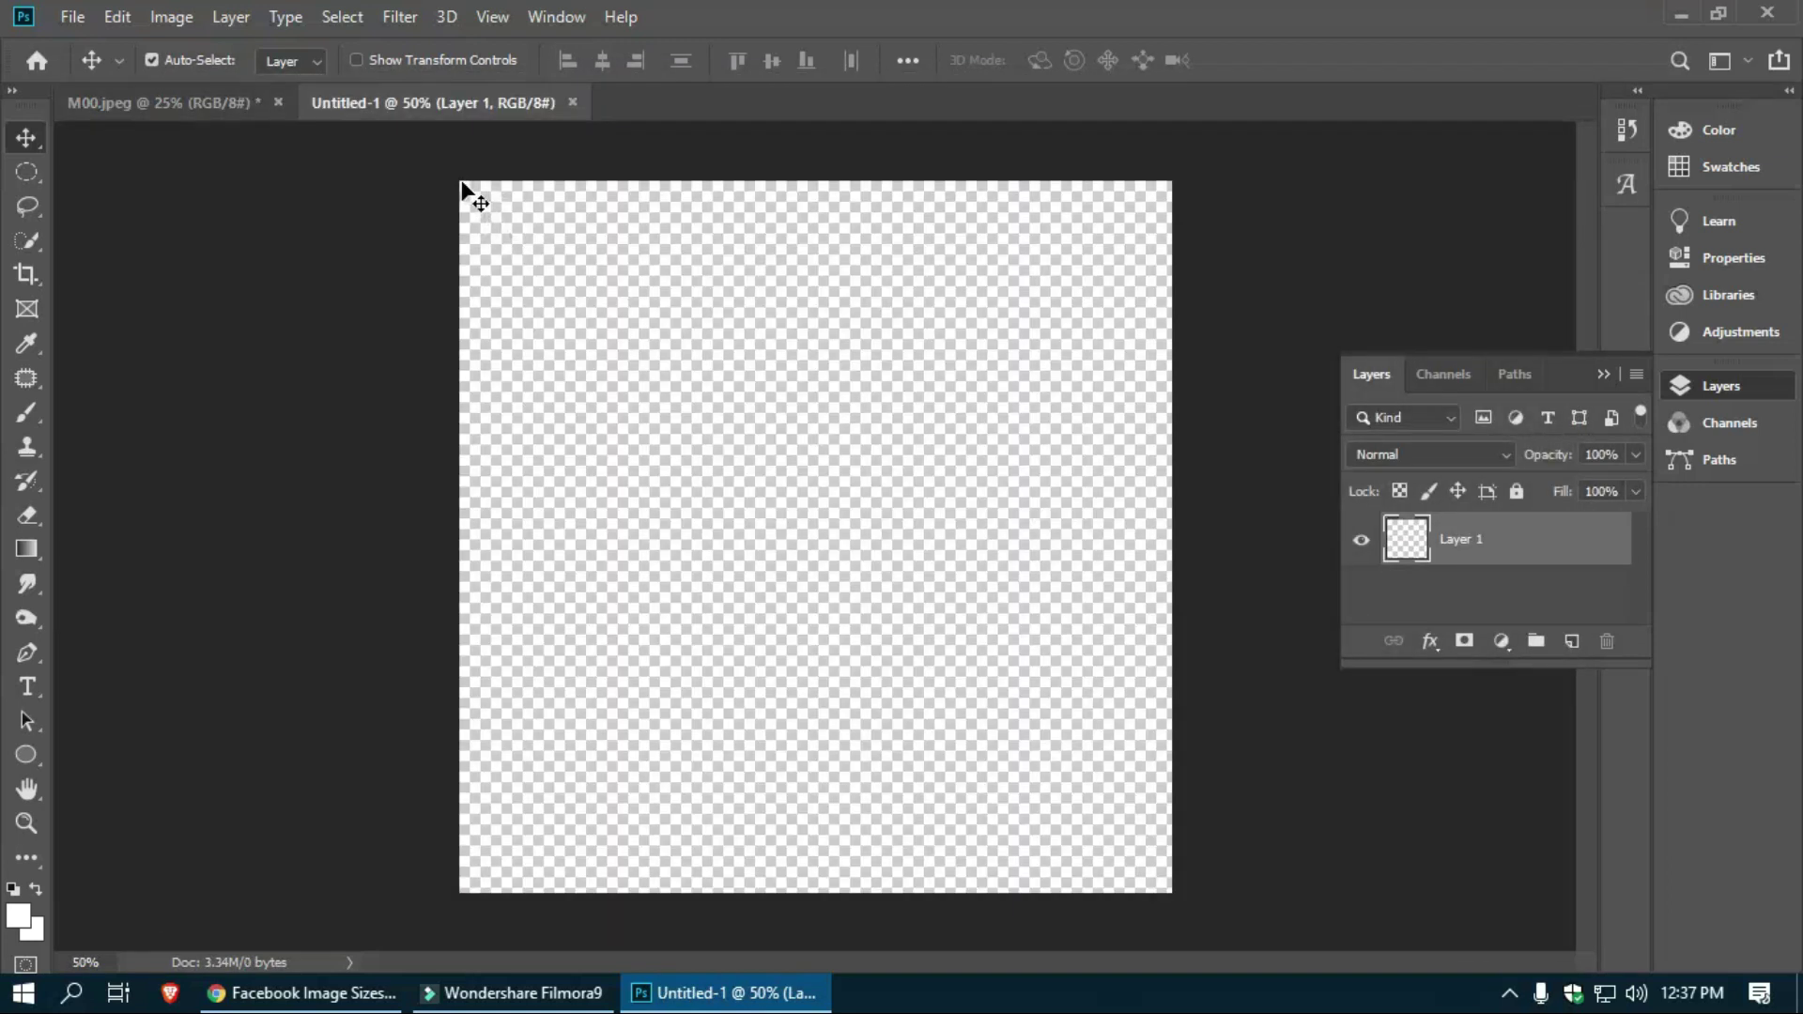
pyautogui.moveTo(1114, 207); pyautogui.dragTo(1147, 876)
# Step: Copy the Subject and Layer 0 layers from the photo into Untitled-1
pyautogui.click(198, 101)
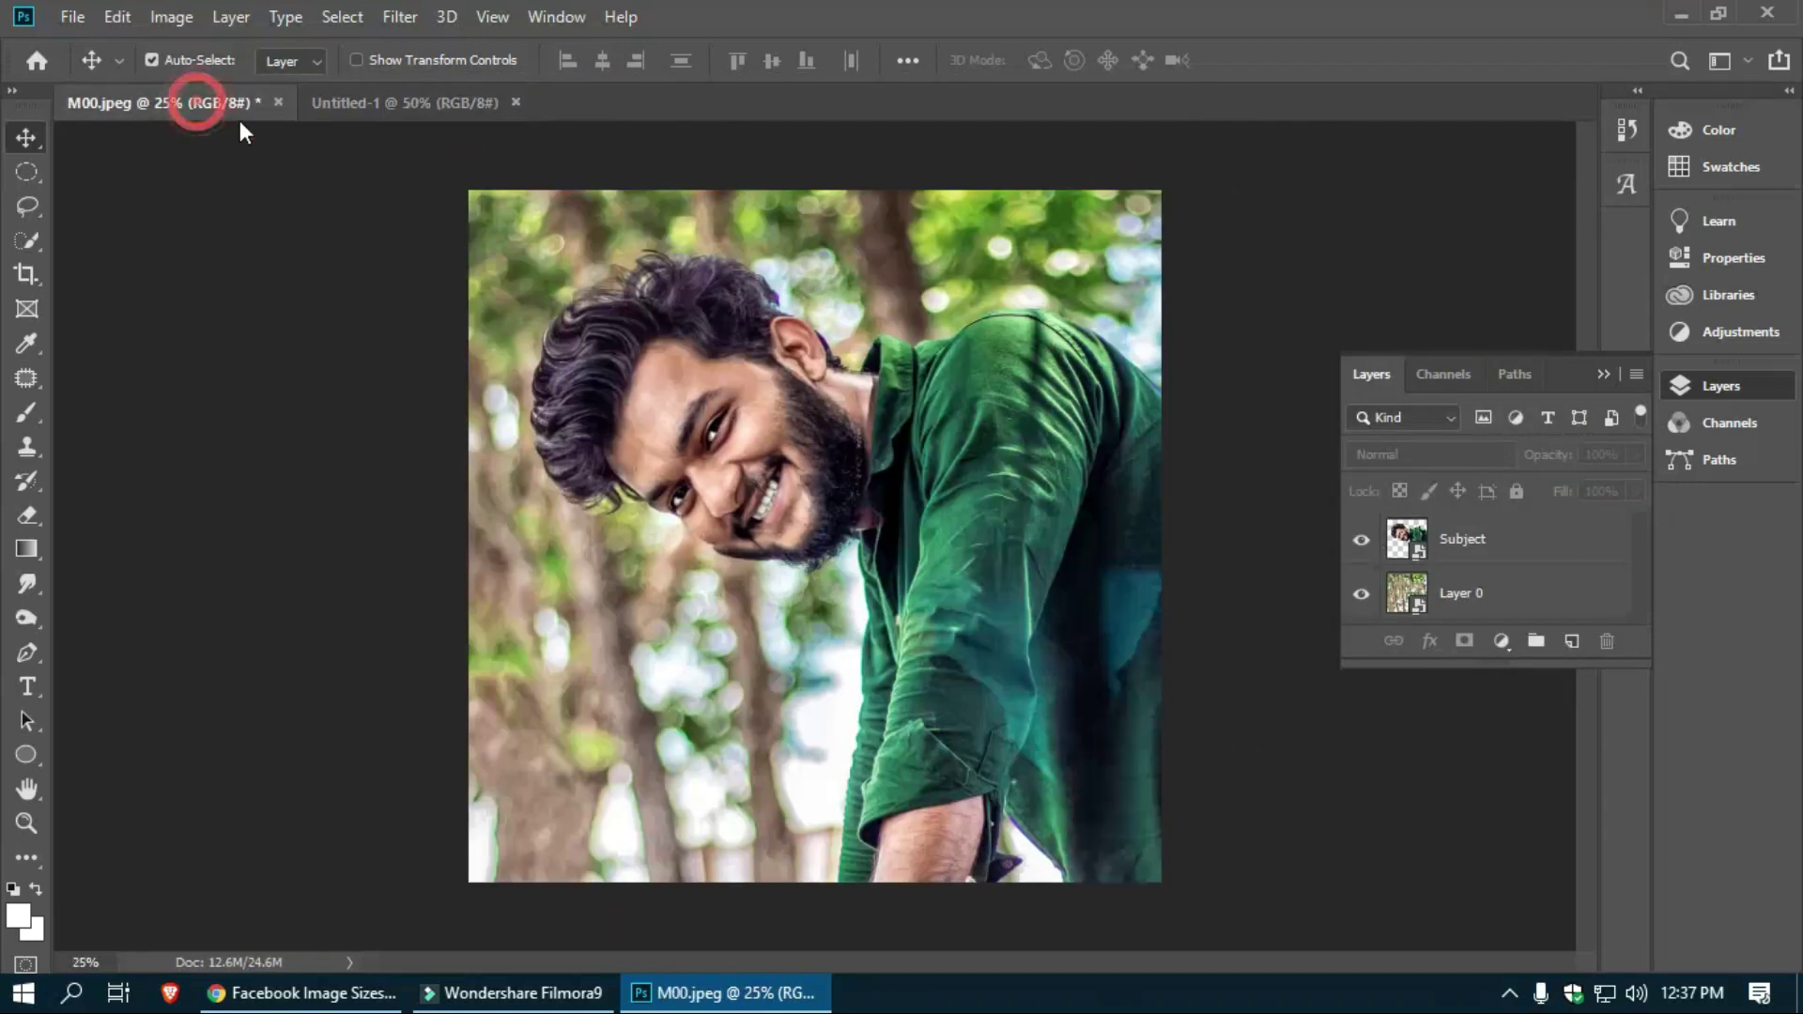
pyautogui.click(1465, 538)
pyautogui.keyDown('ctrl'); pyautogui.click(1498, 596); pyautogui.keyUp('ctrl')
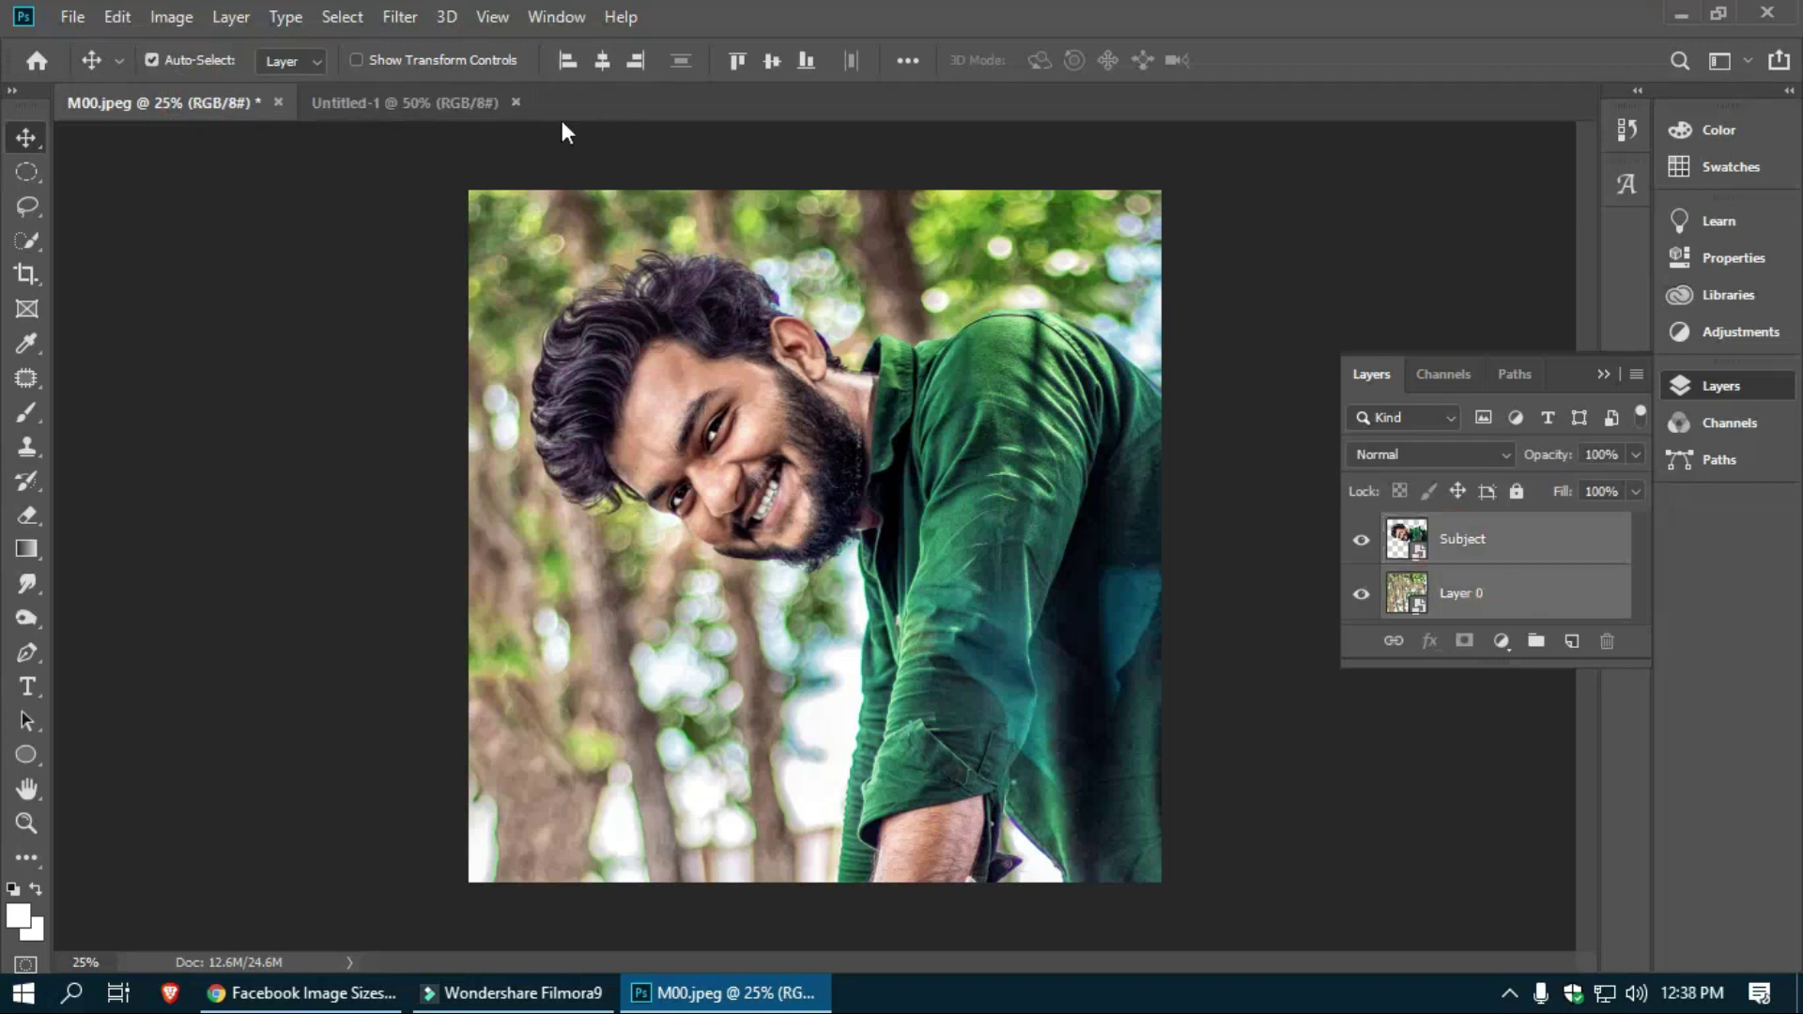
pyautogui.moveTo(562, 123); pyautogui.dragTo(901, 469)
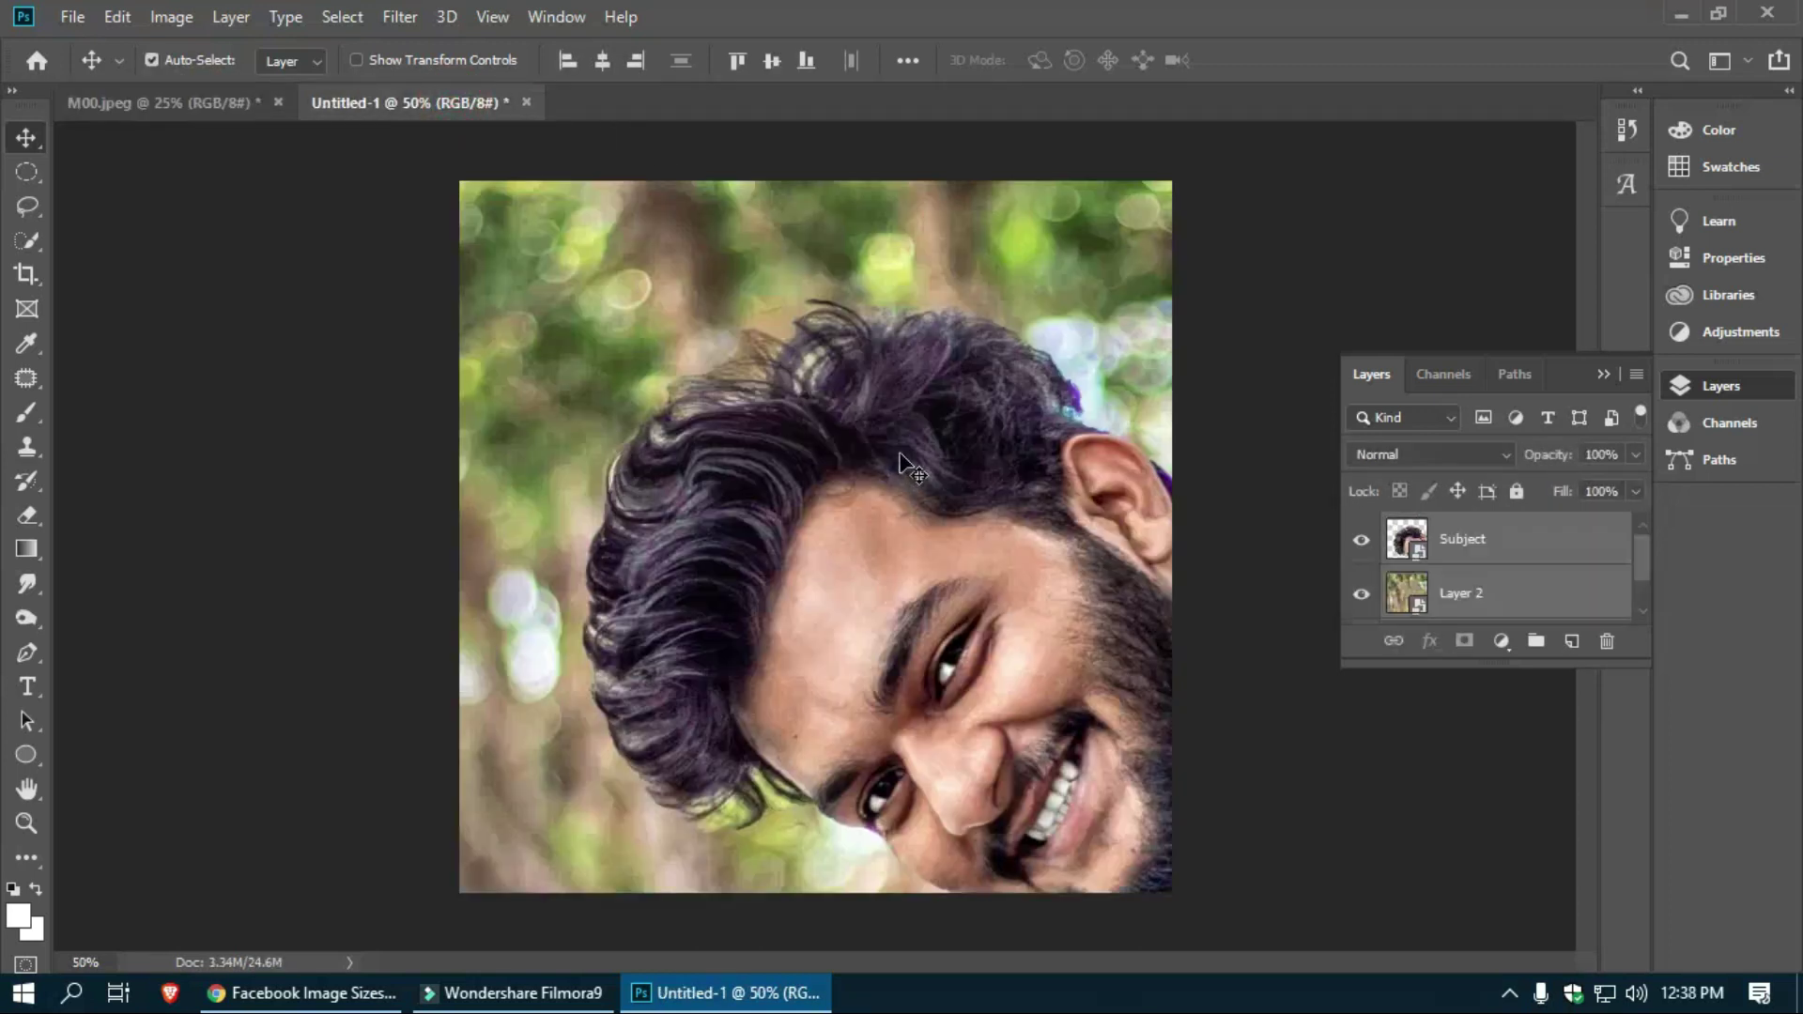
# Step: Scale and position the pasted layers to fill the square canvas
pyautogui.hotkey('ctrl', '-')
pyautogui.hotkey('ctrl', 't')
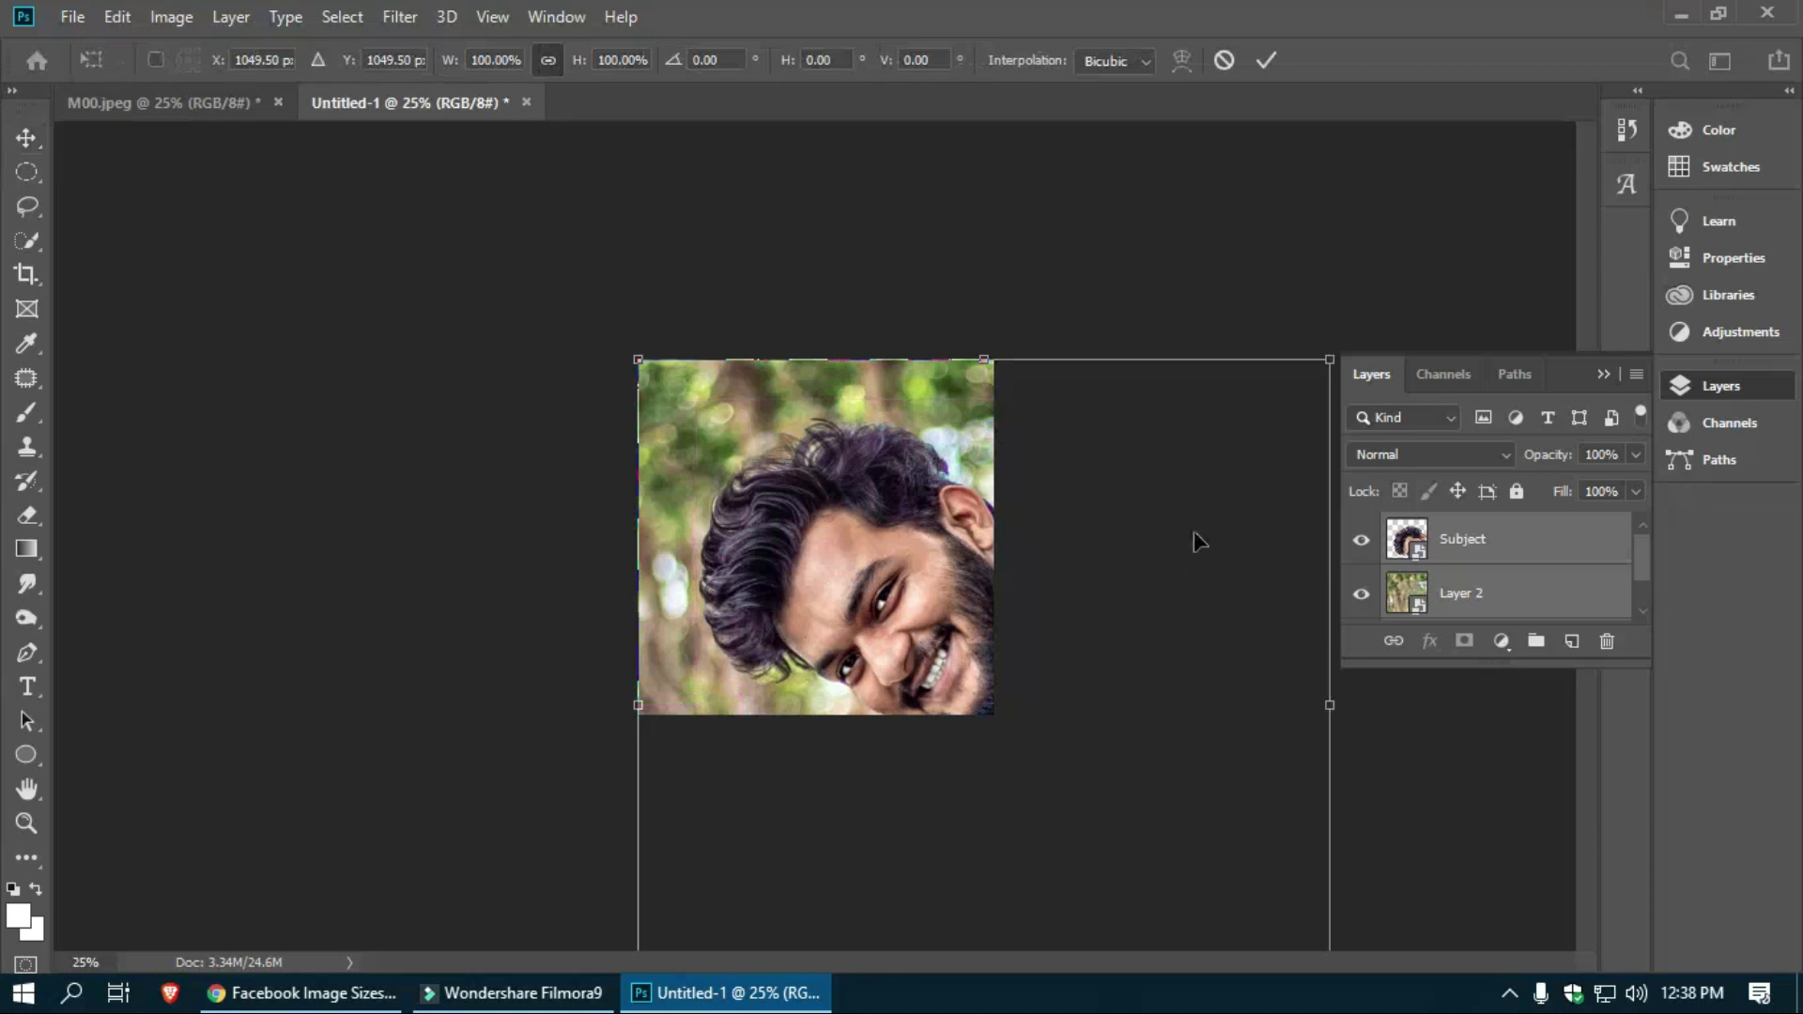
pyautogui.moveTo(1328, 361); pyautogui.dragTo(1042, 633)
pyautogui.moveTo(914, 801); pyautogui.dragTo(919, 530)
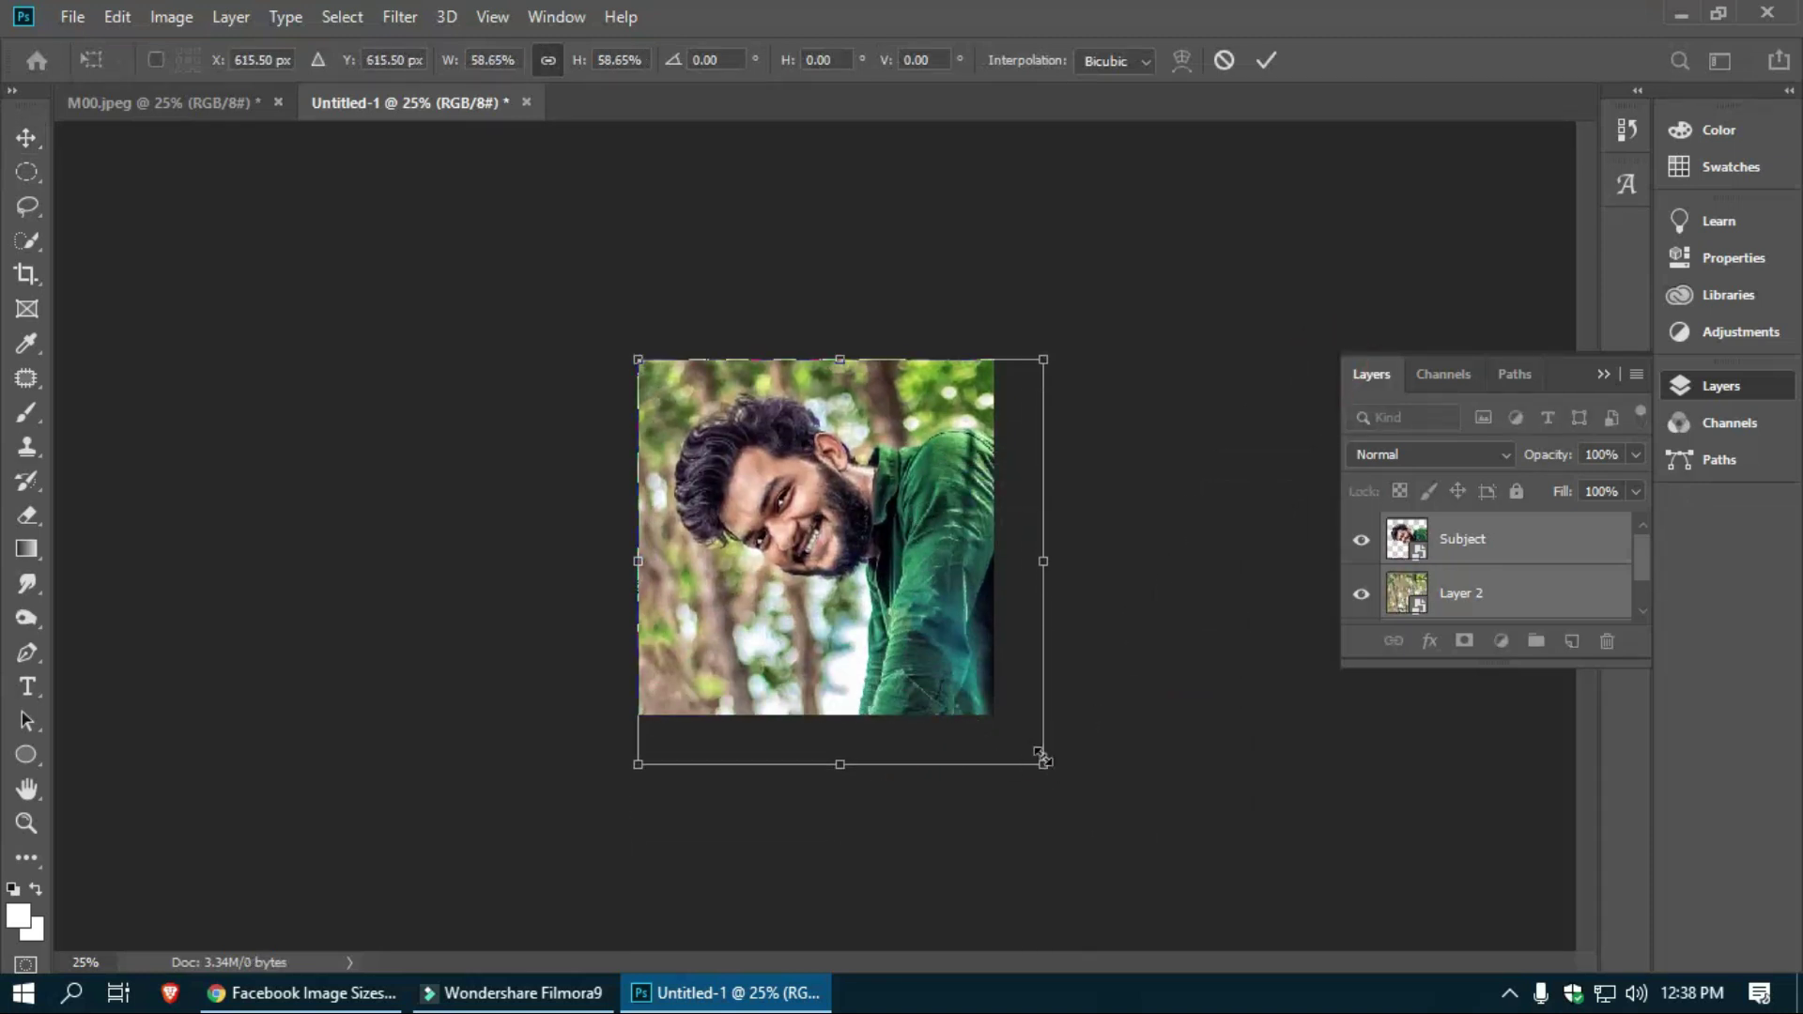
pyautogui.moveTo(1043, 762); pyautogui.dragTo(996, 714)
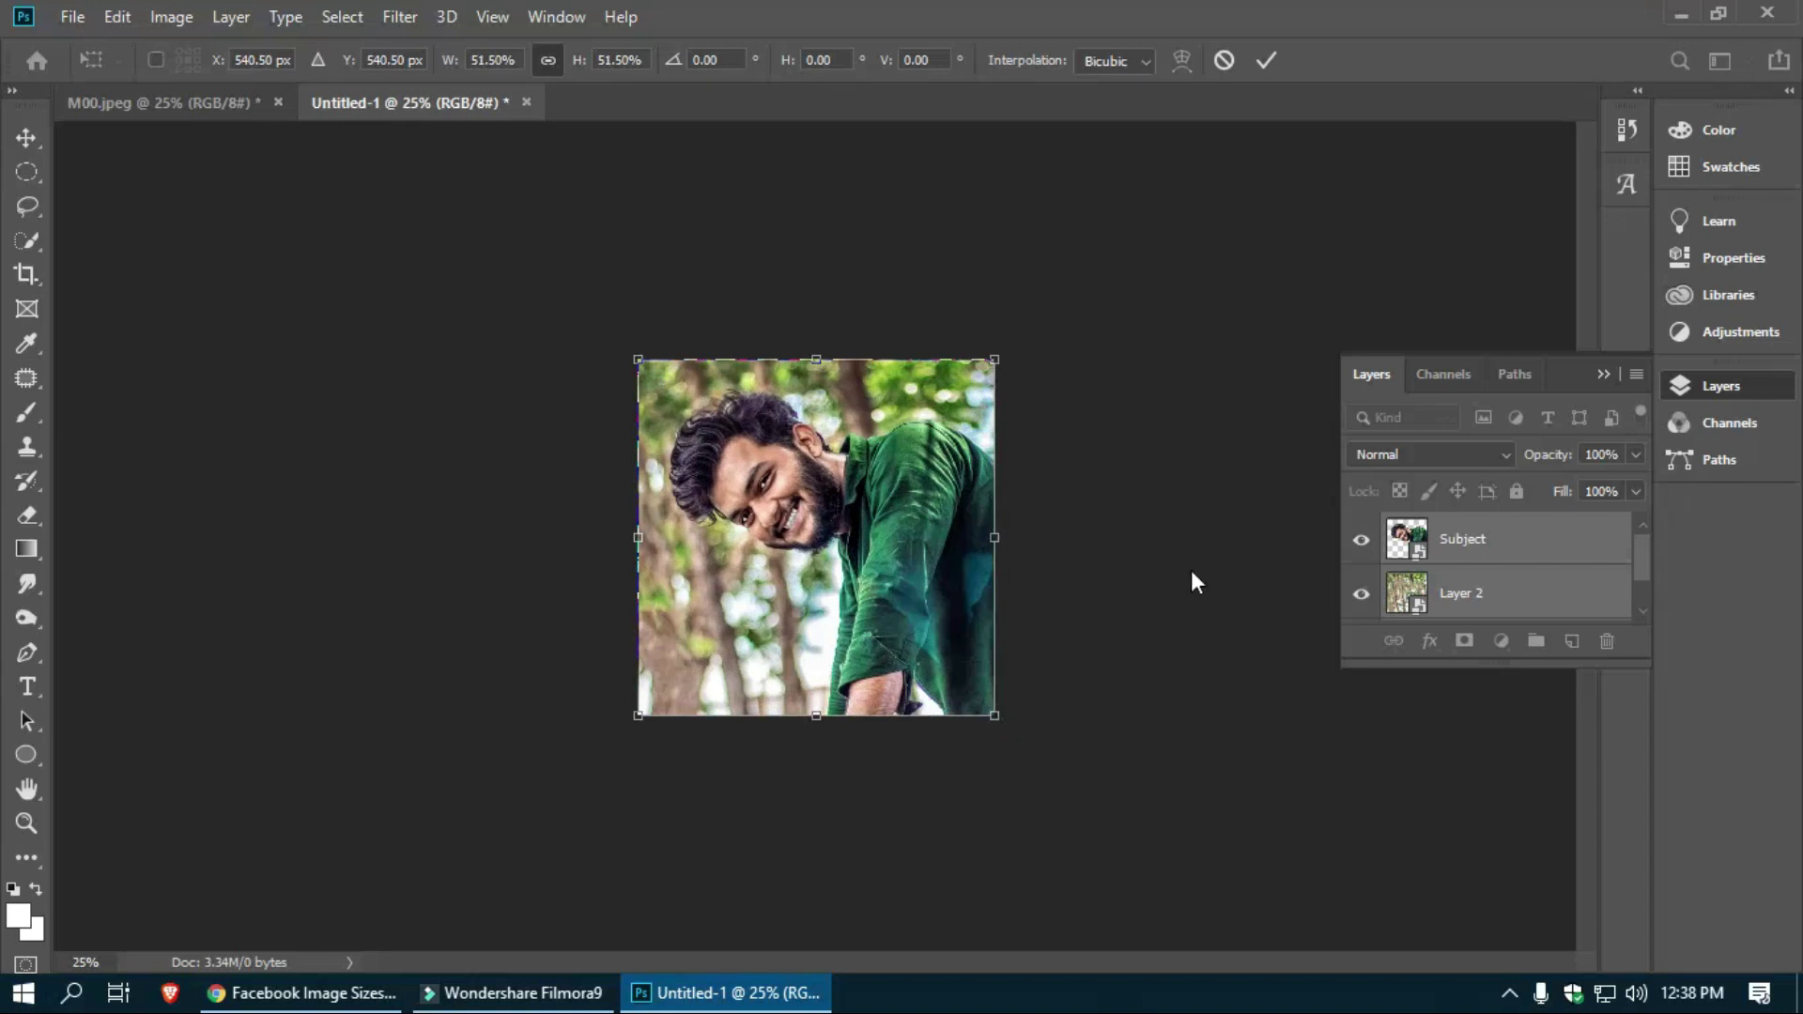
pyautogui.press('Return')
pyautogui.hotkey('ctrl', '0')
pyautogui.hotkey('ctrl', '-')
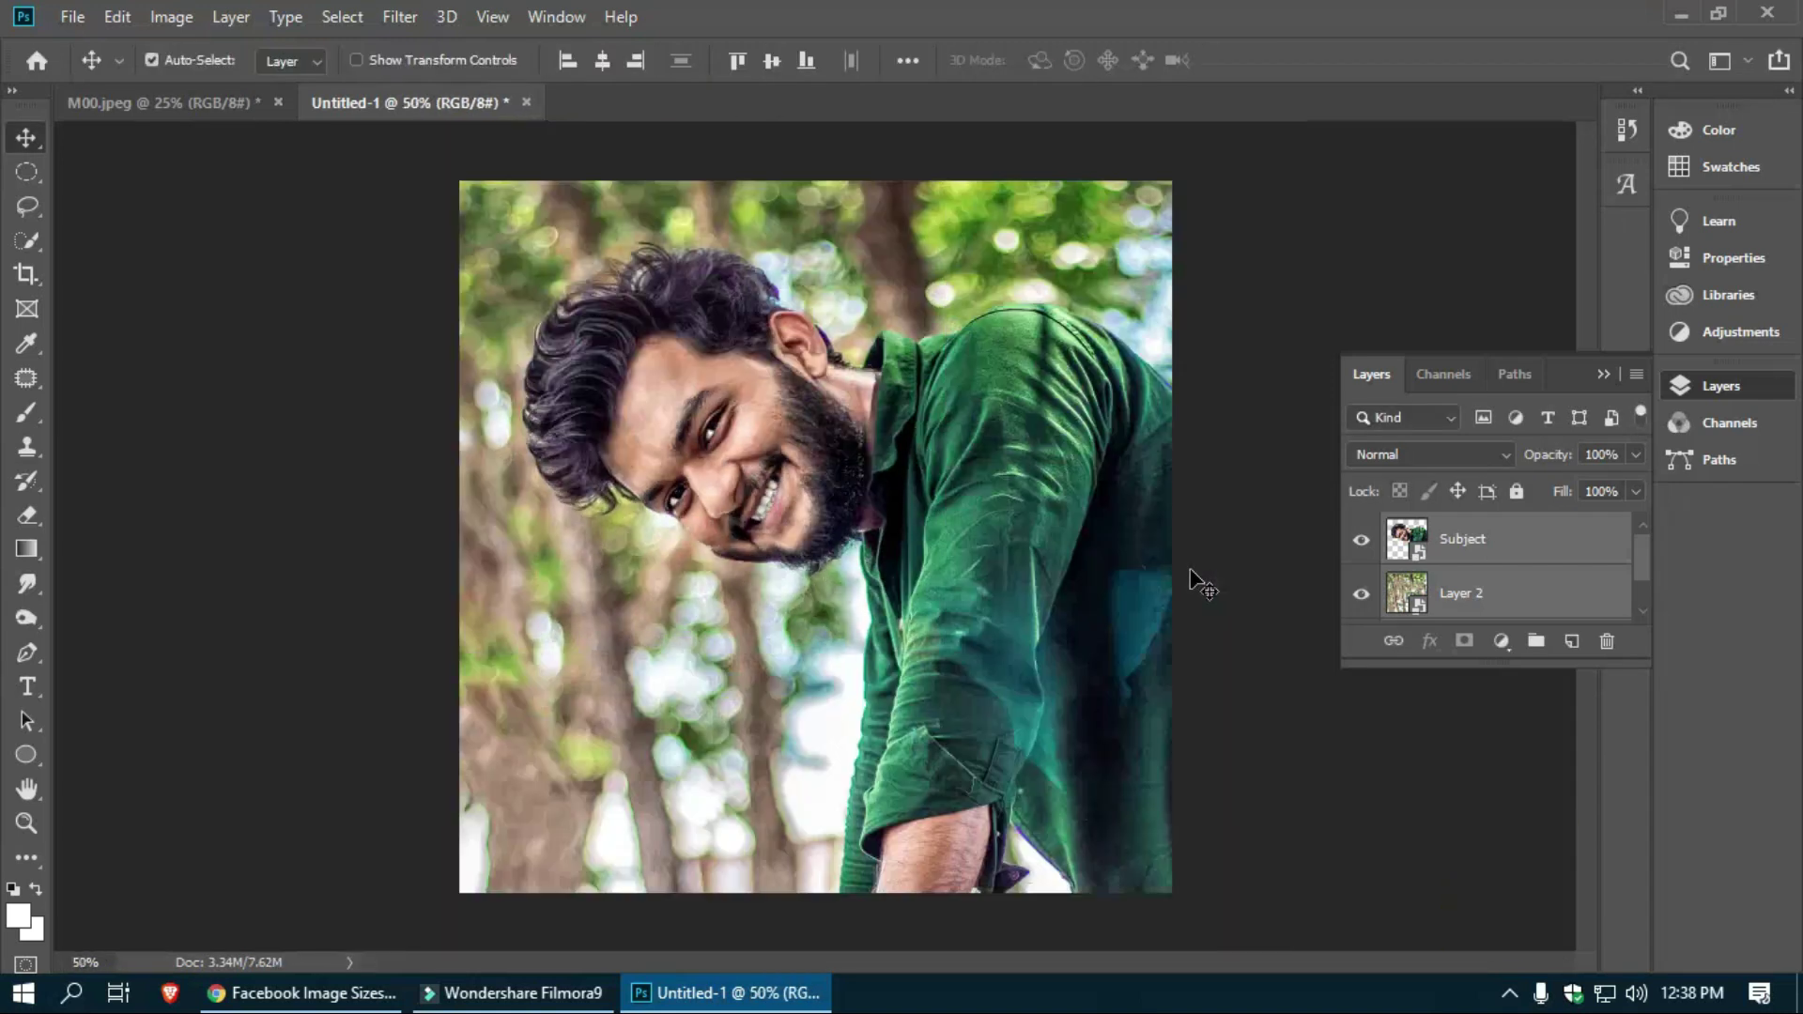
# Step: Toggle the Subject layer's visibility to check it, and open the Timeline panel
pyautogui.click(1550, 552)
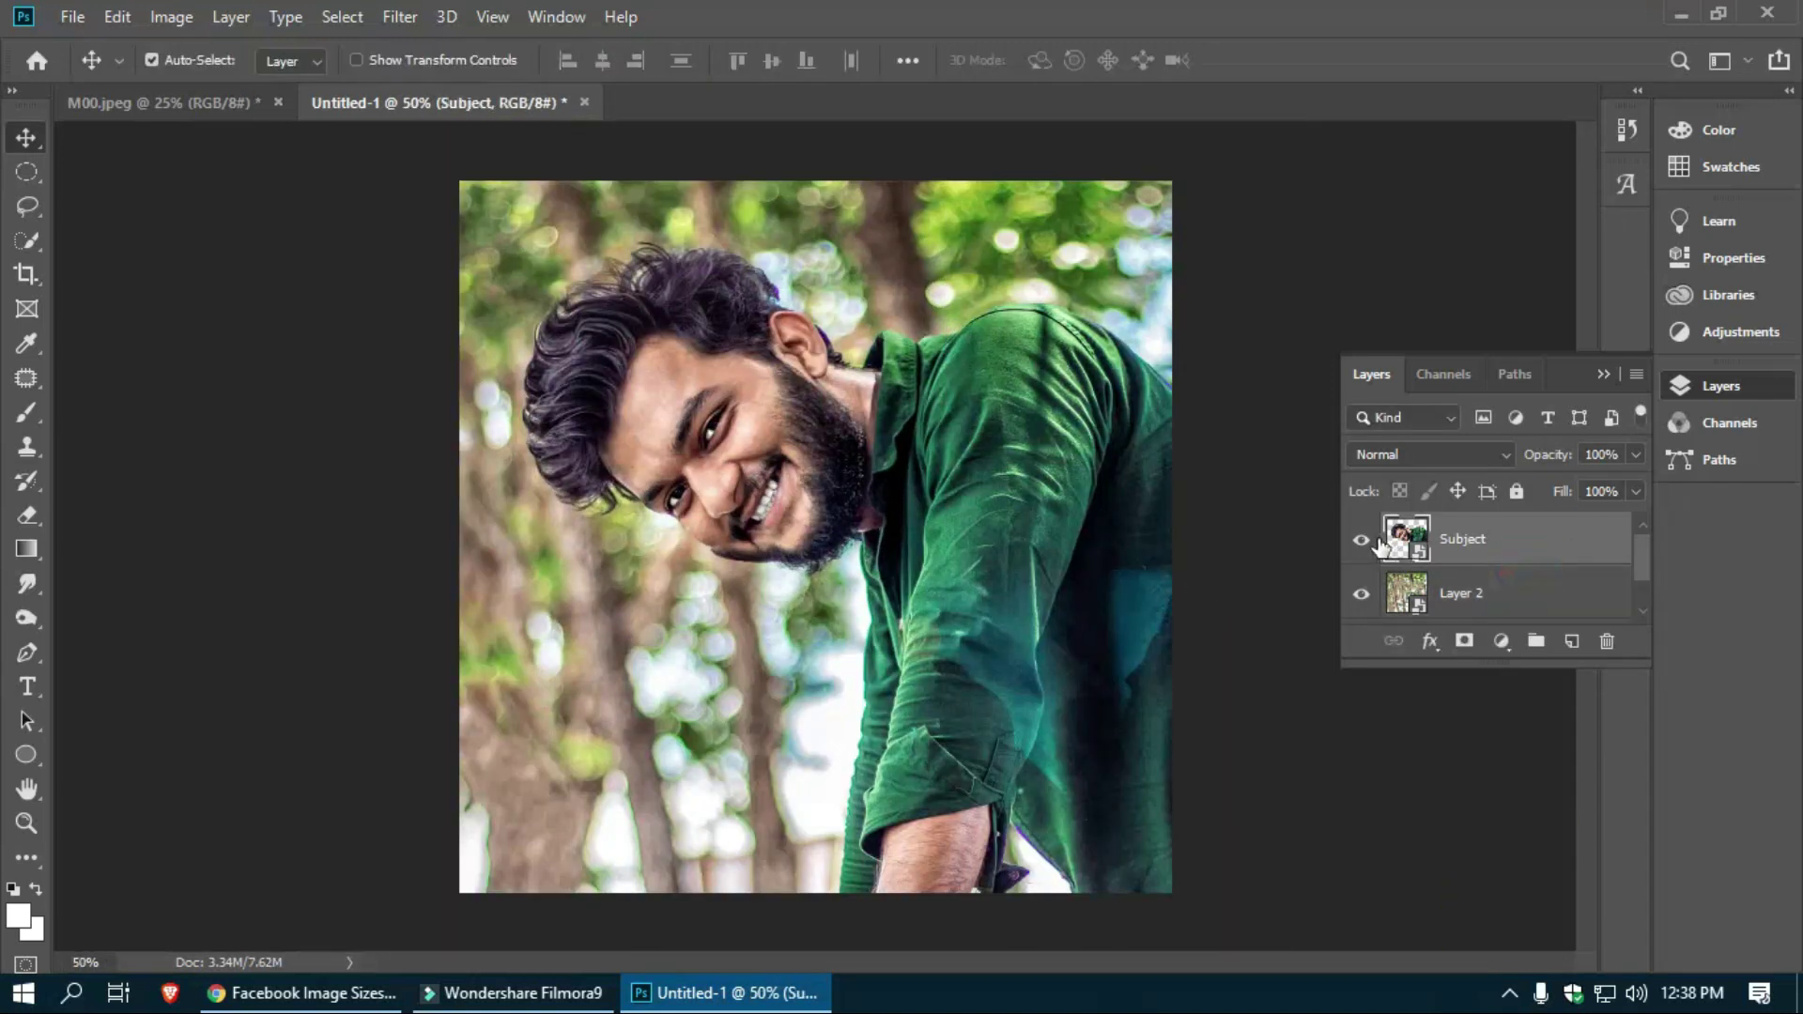
pyautogui.click(1362, 538)
pyautogui.click(1357, 538)
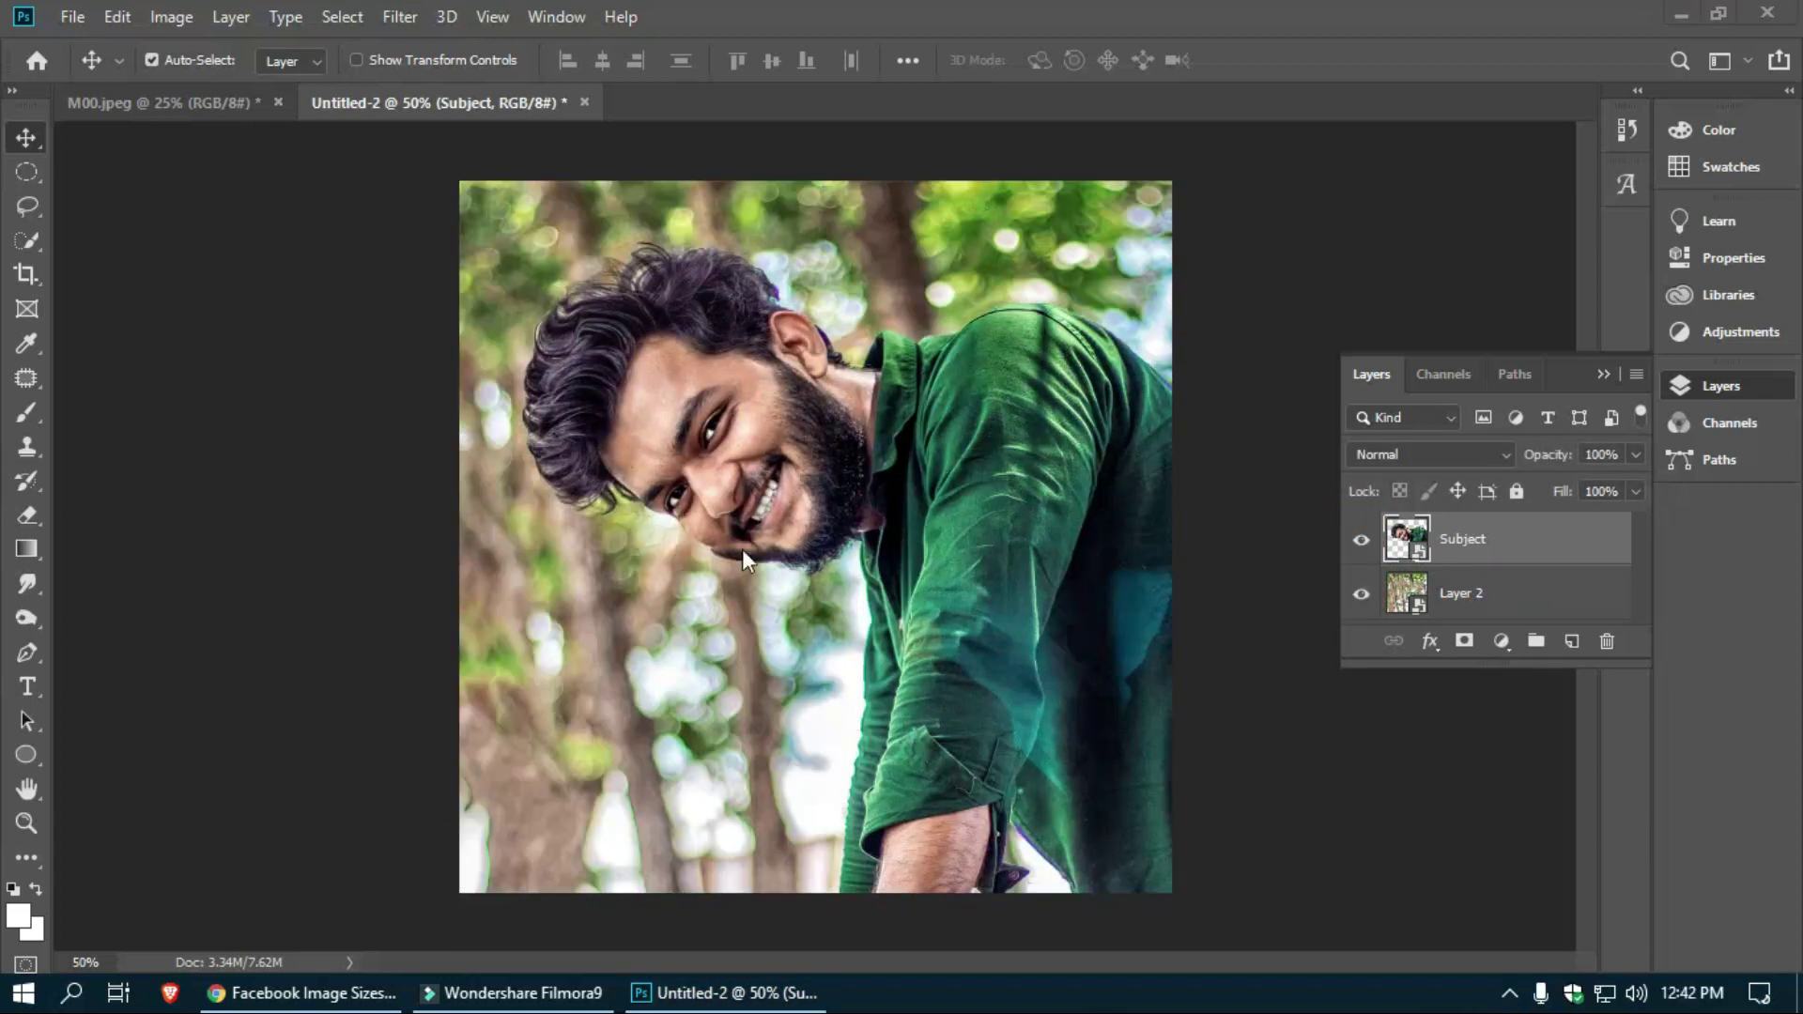
pyautogui.click(549, 17)
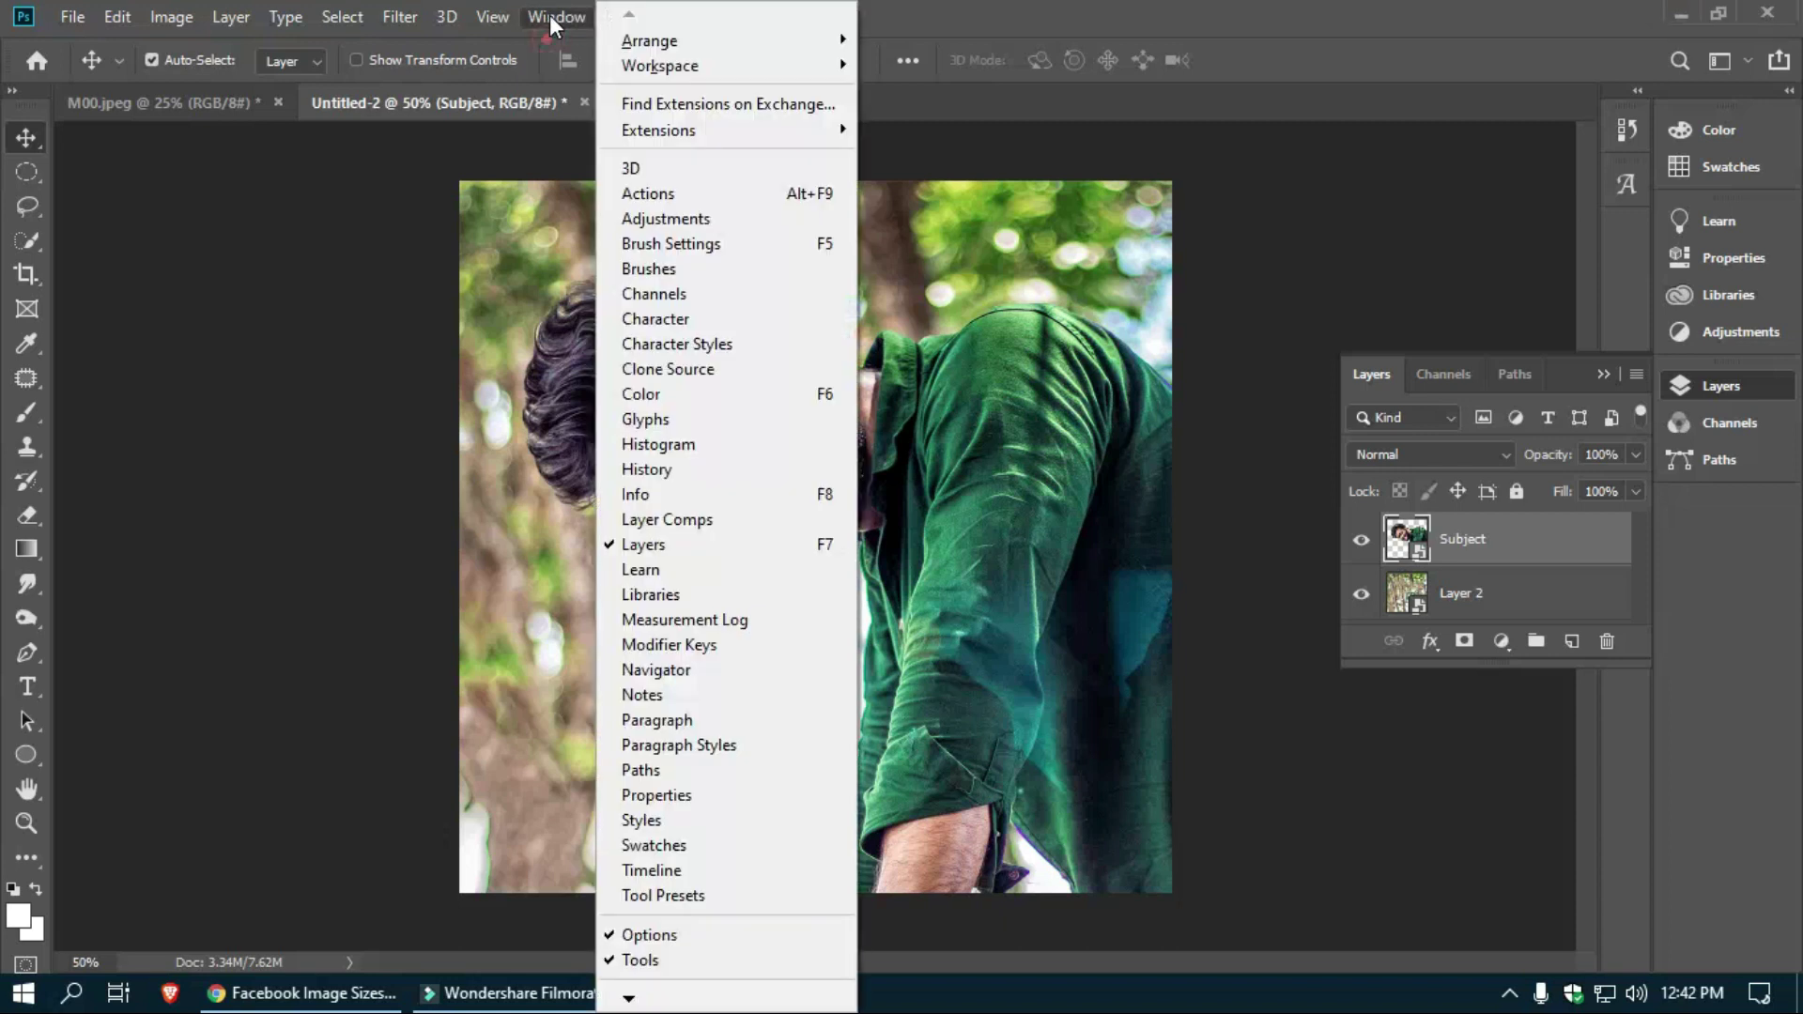
pyautogui.click(677, 872)
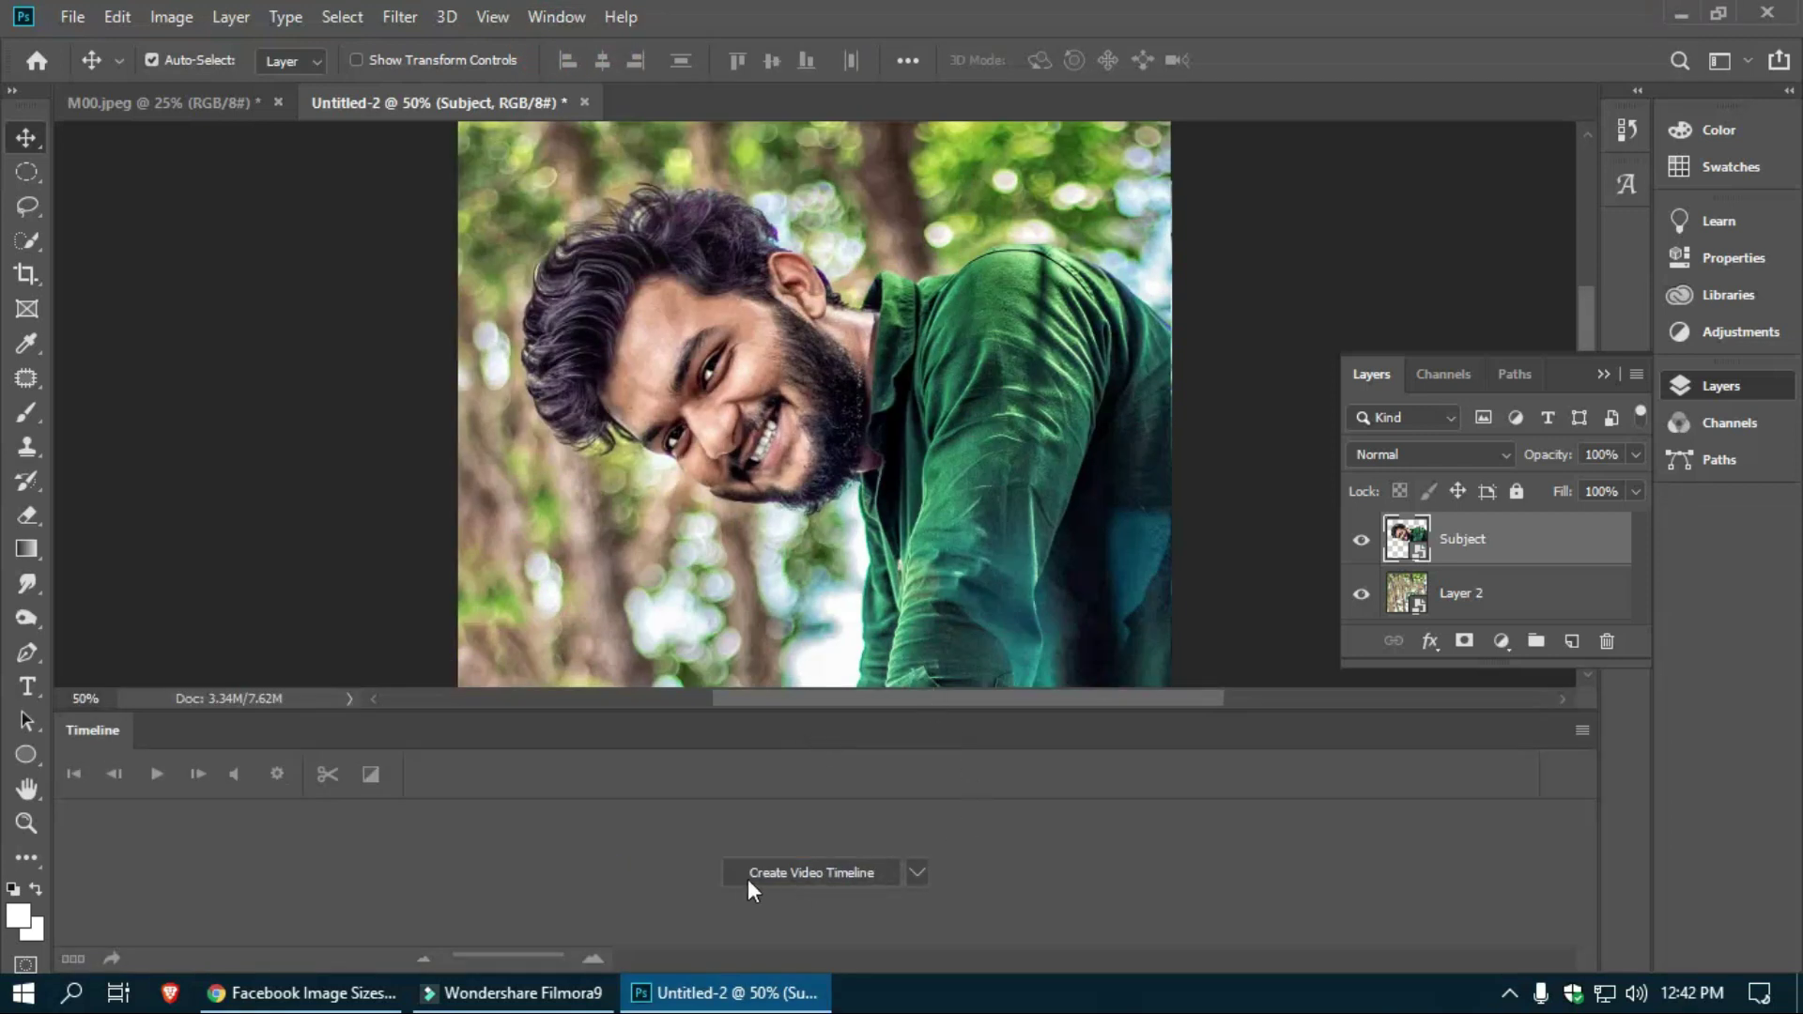
# Step: Create a video timeline and stretch the Subject and Layer 2 clips to 07:00
pyautogui.click(827, 874)
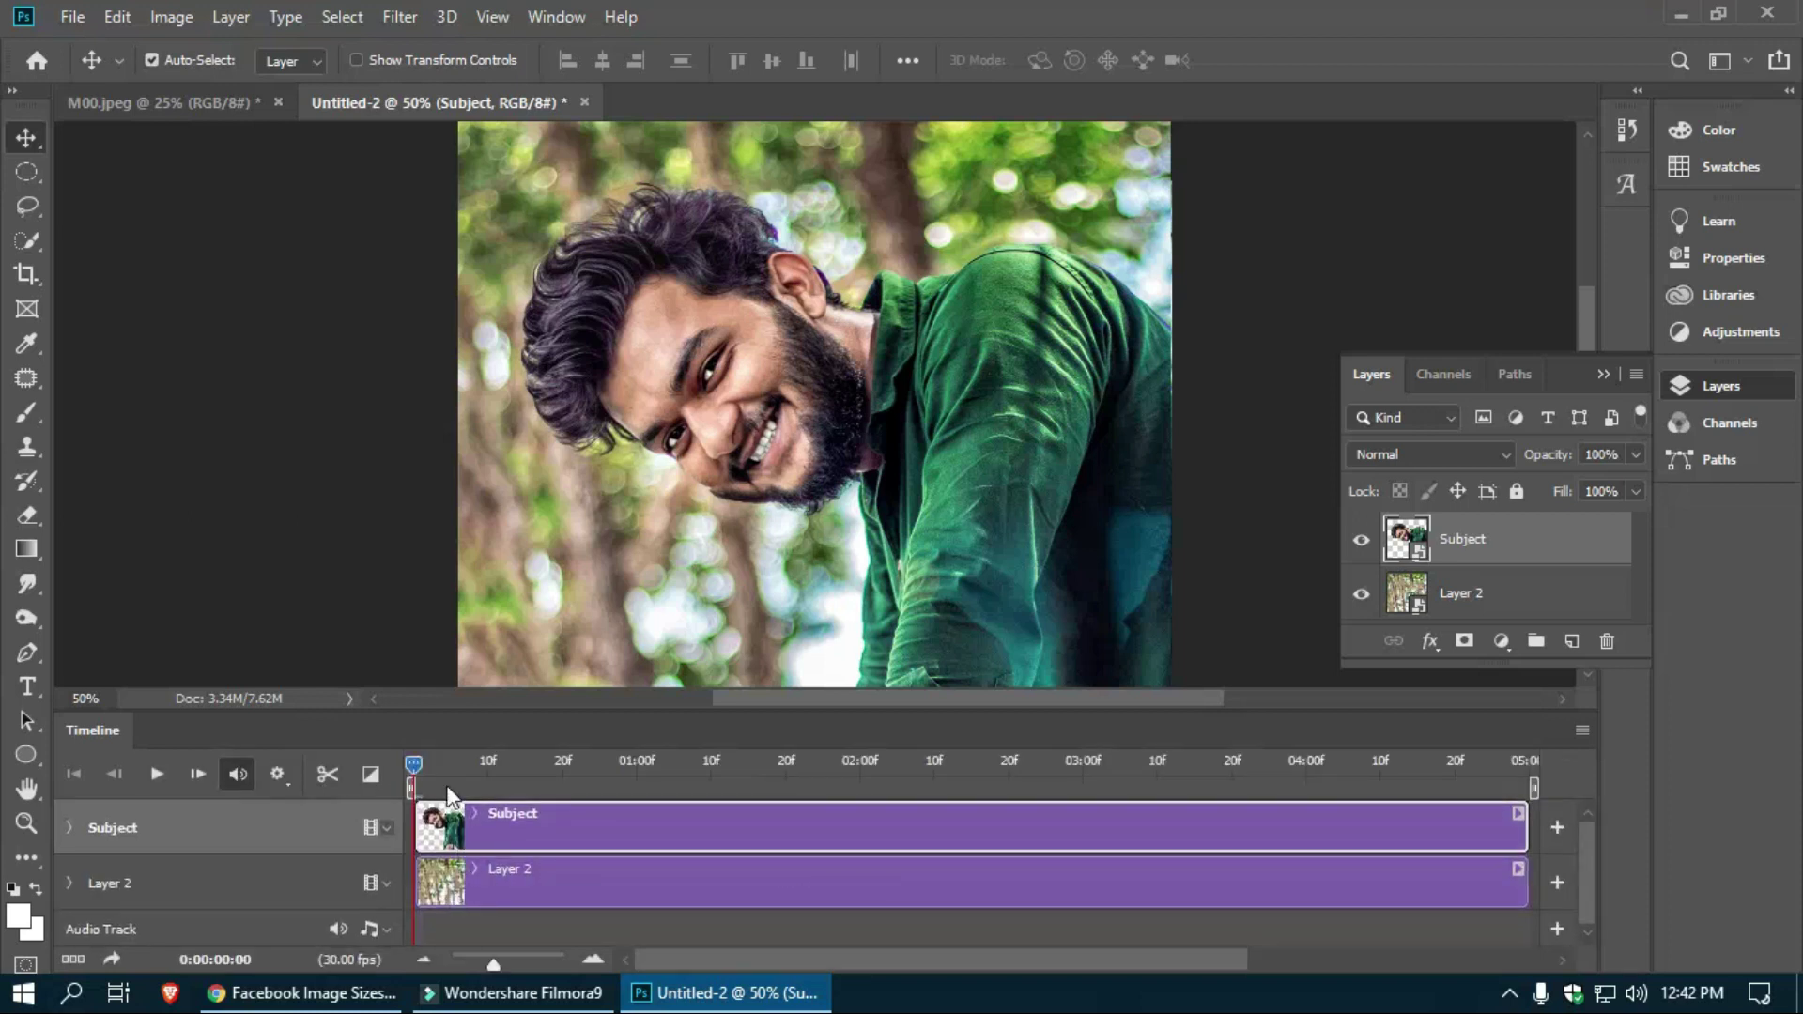
pyautogui.moveTo(414, 768)
pyautogui.mouseDown()
pyautogui.moveTo(403, 783)
pyautogui.moveTo(438, 779)
pyautogui.mouseUp()
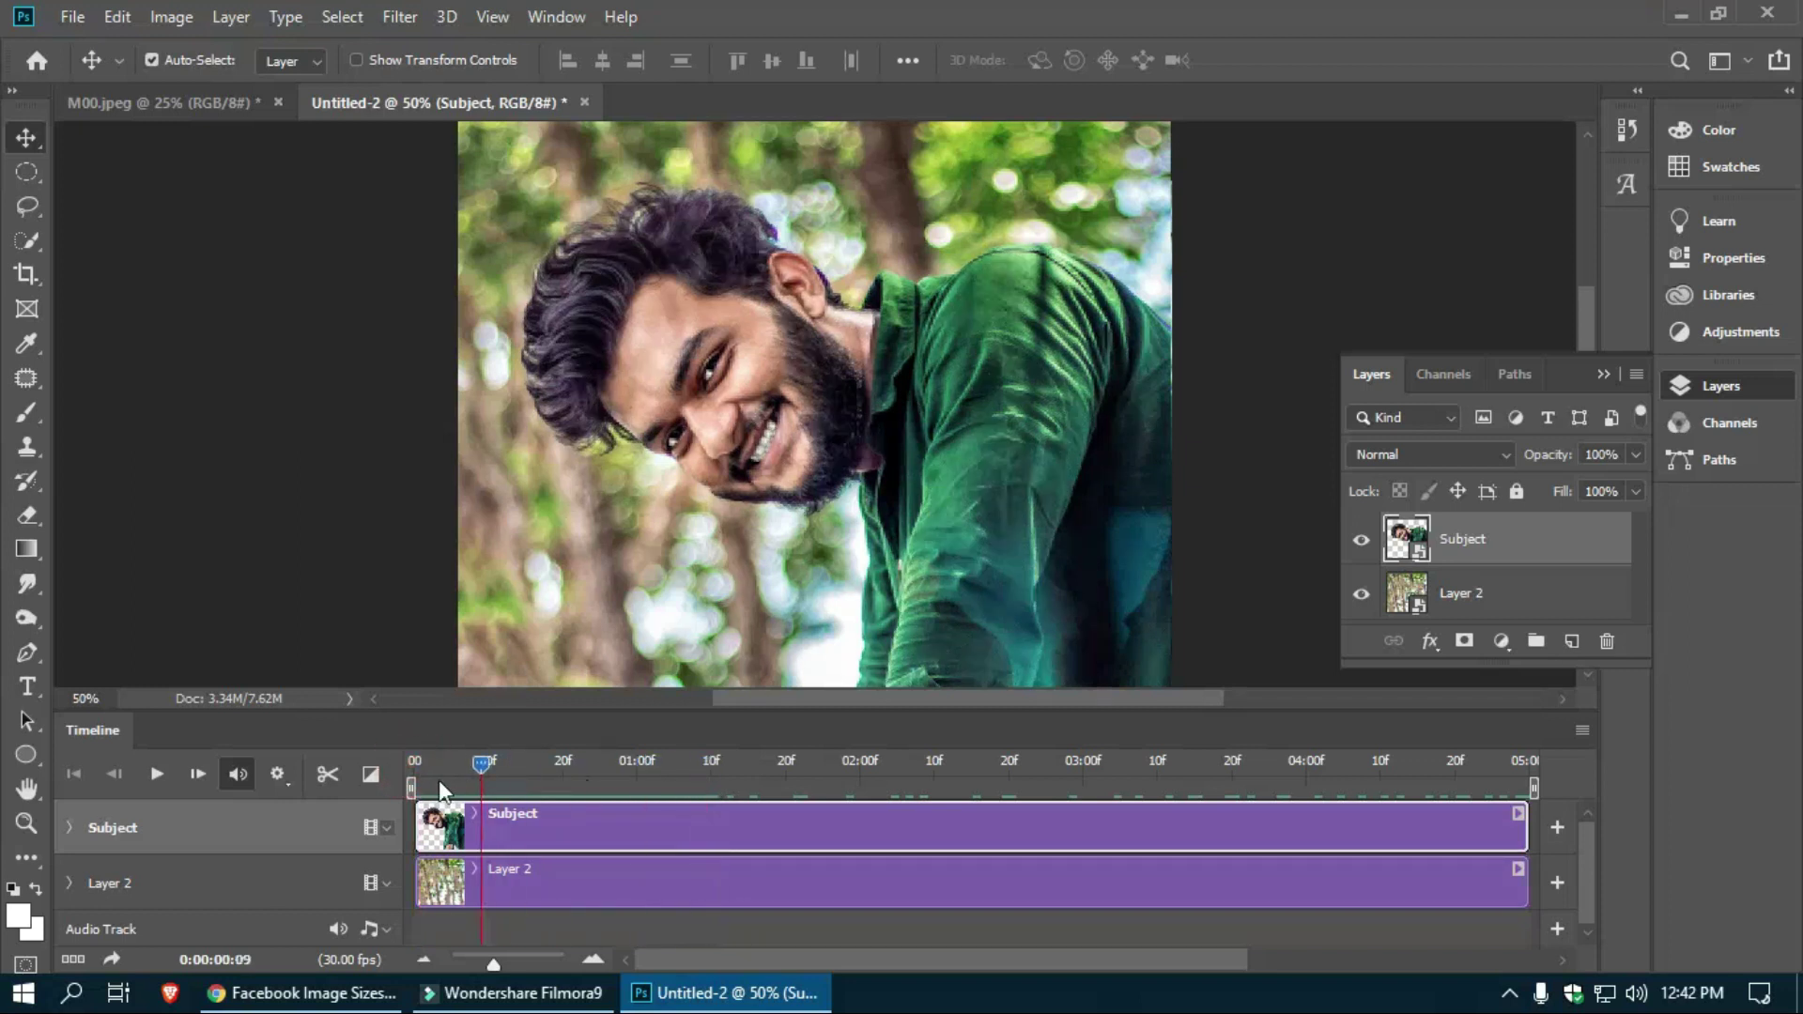
pyautogui.moveTo(793, 776); pyautogui.dragTo(1461, 777)
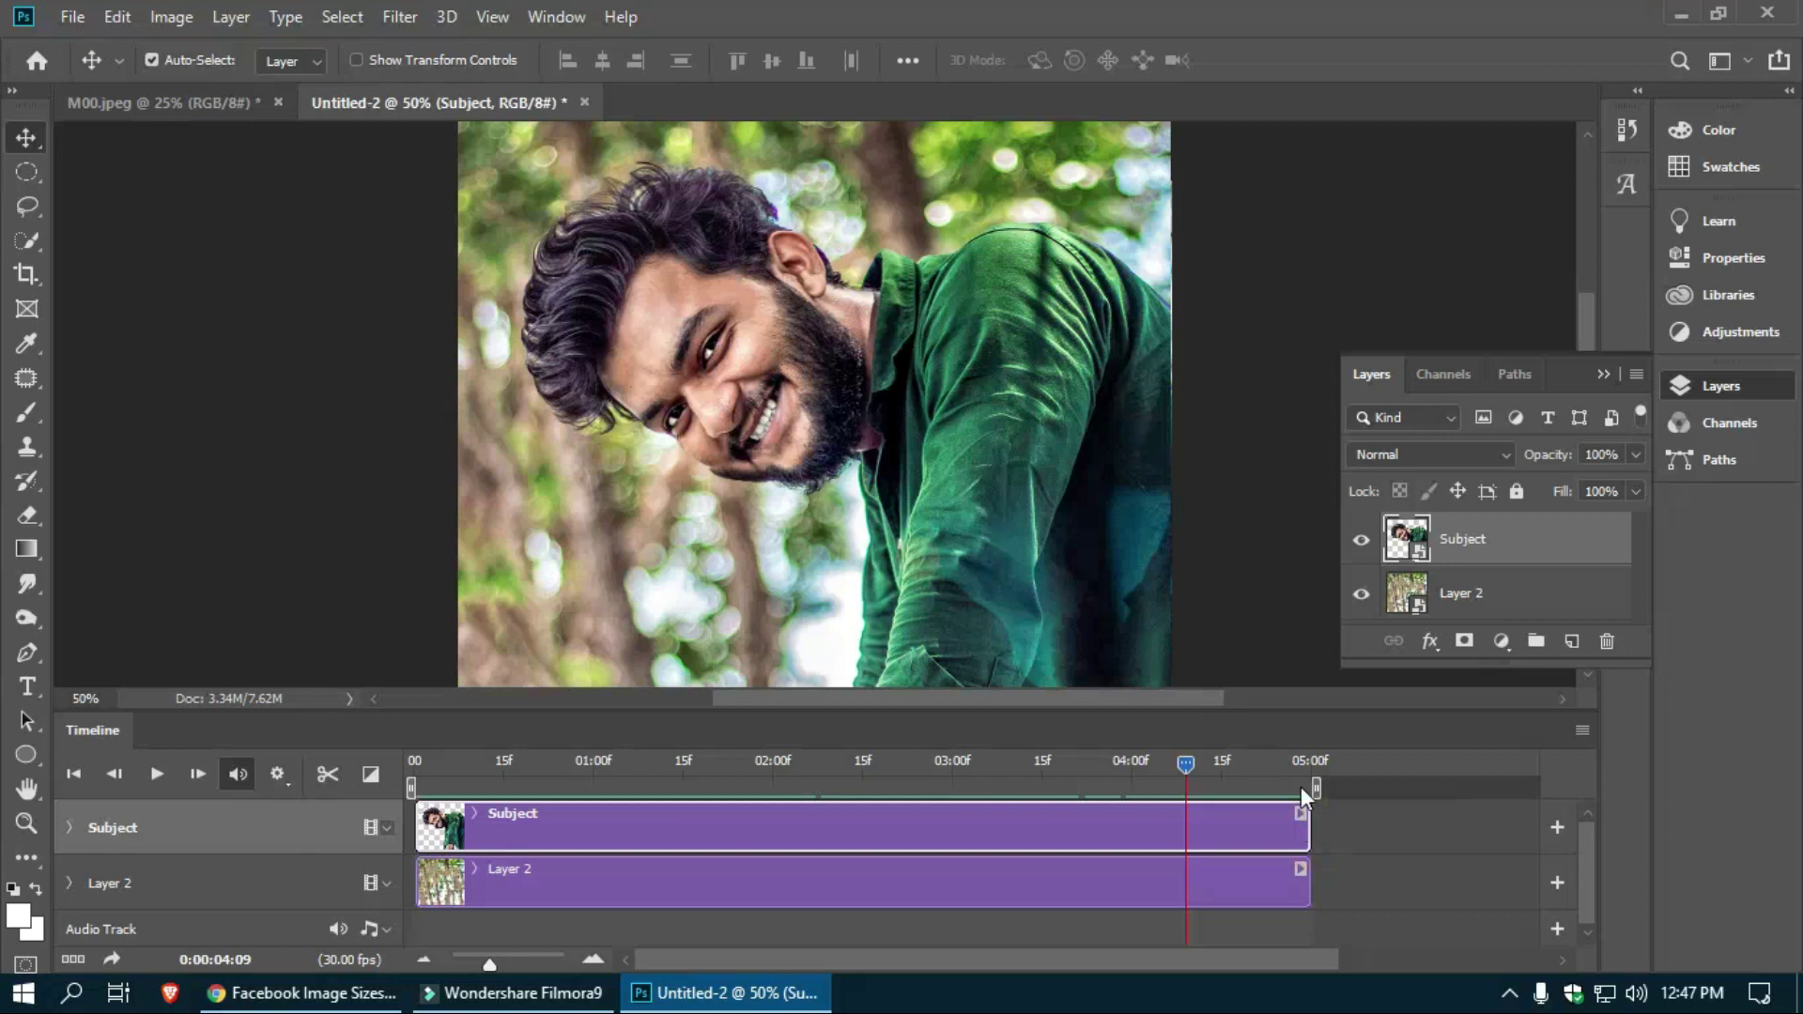
pyautogui.moveTo(1308, 825)
pyautogui.mouseDown()
pyautogui.moveTo(1530, 826)
pyautogui.moveTo(1314, 831)
pyautogui.mouseUp()
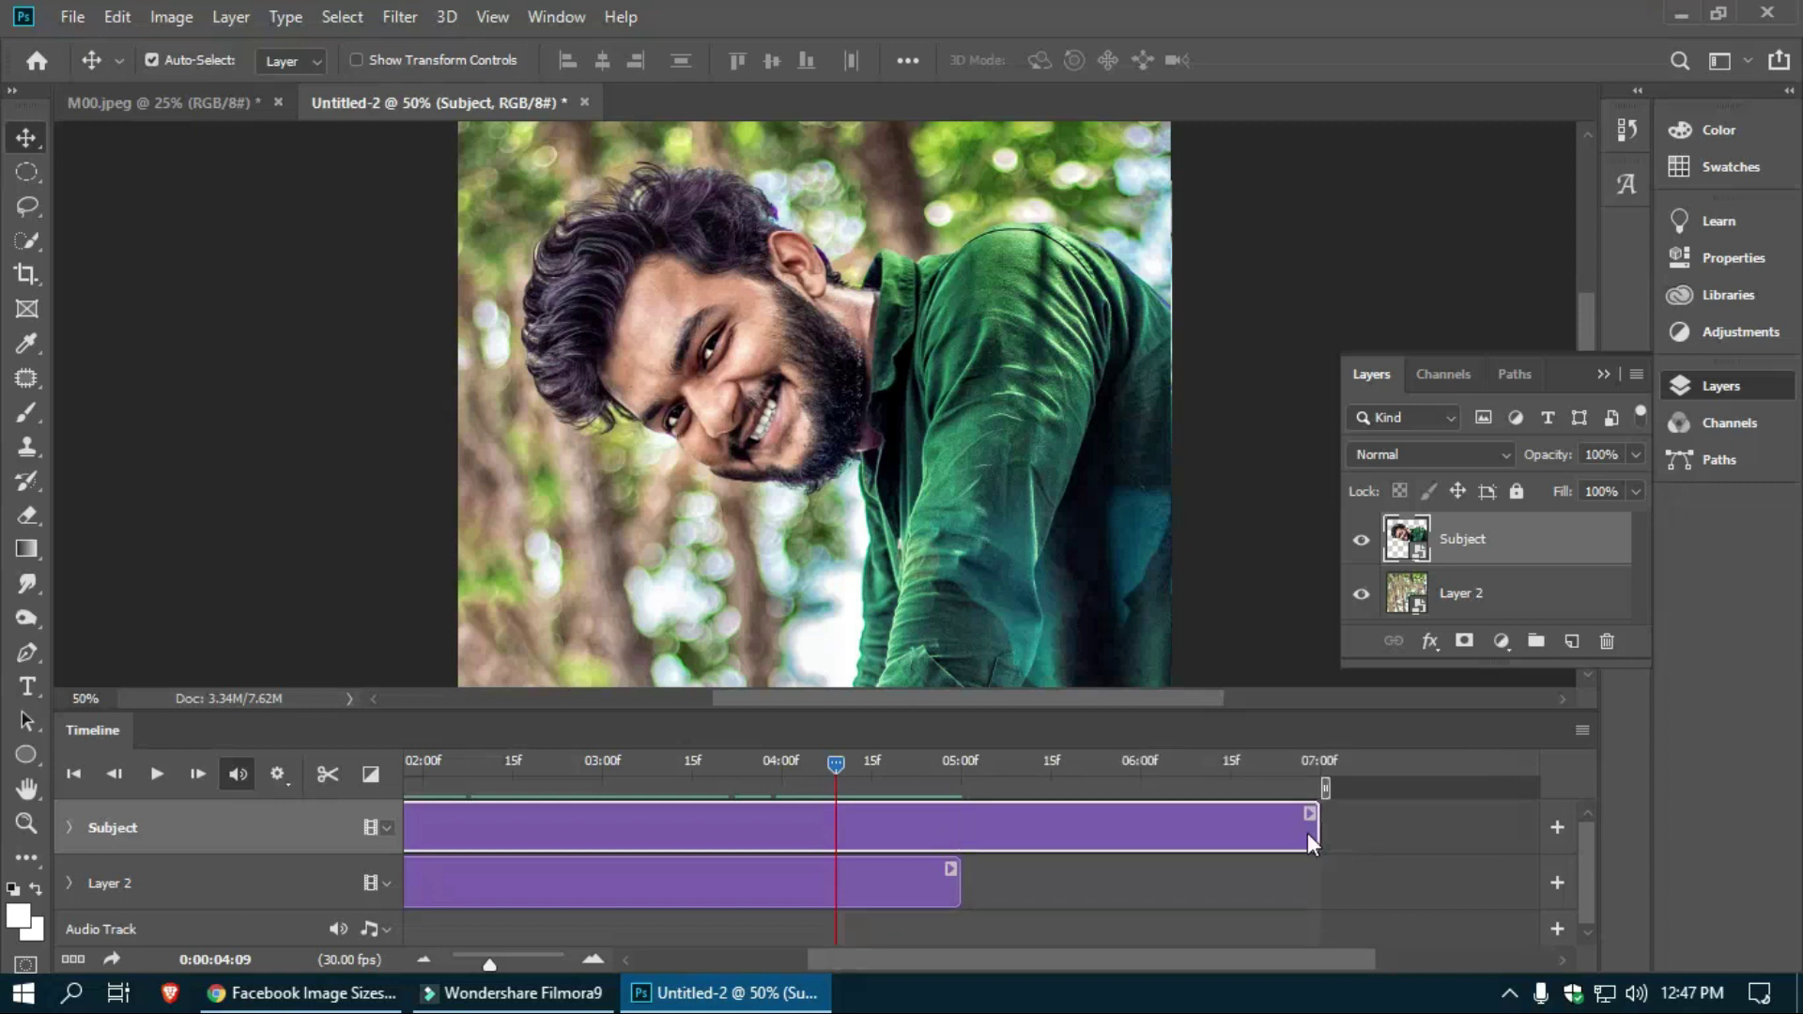
pyautogui.moveTo(955, 875); pyautogui.dragTo(1309, 888)
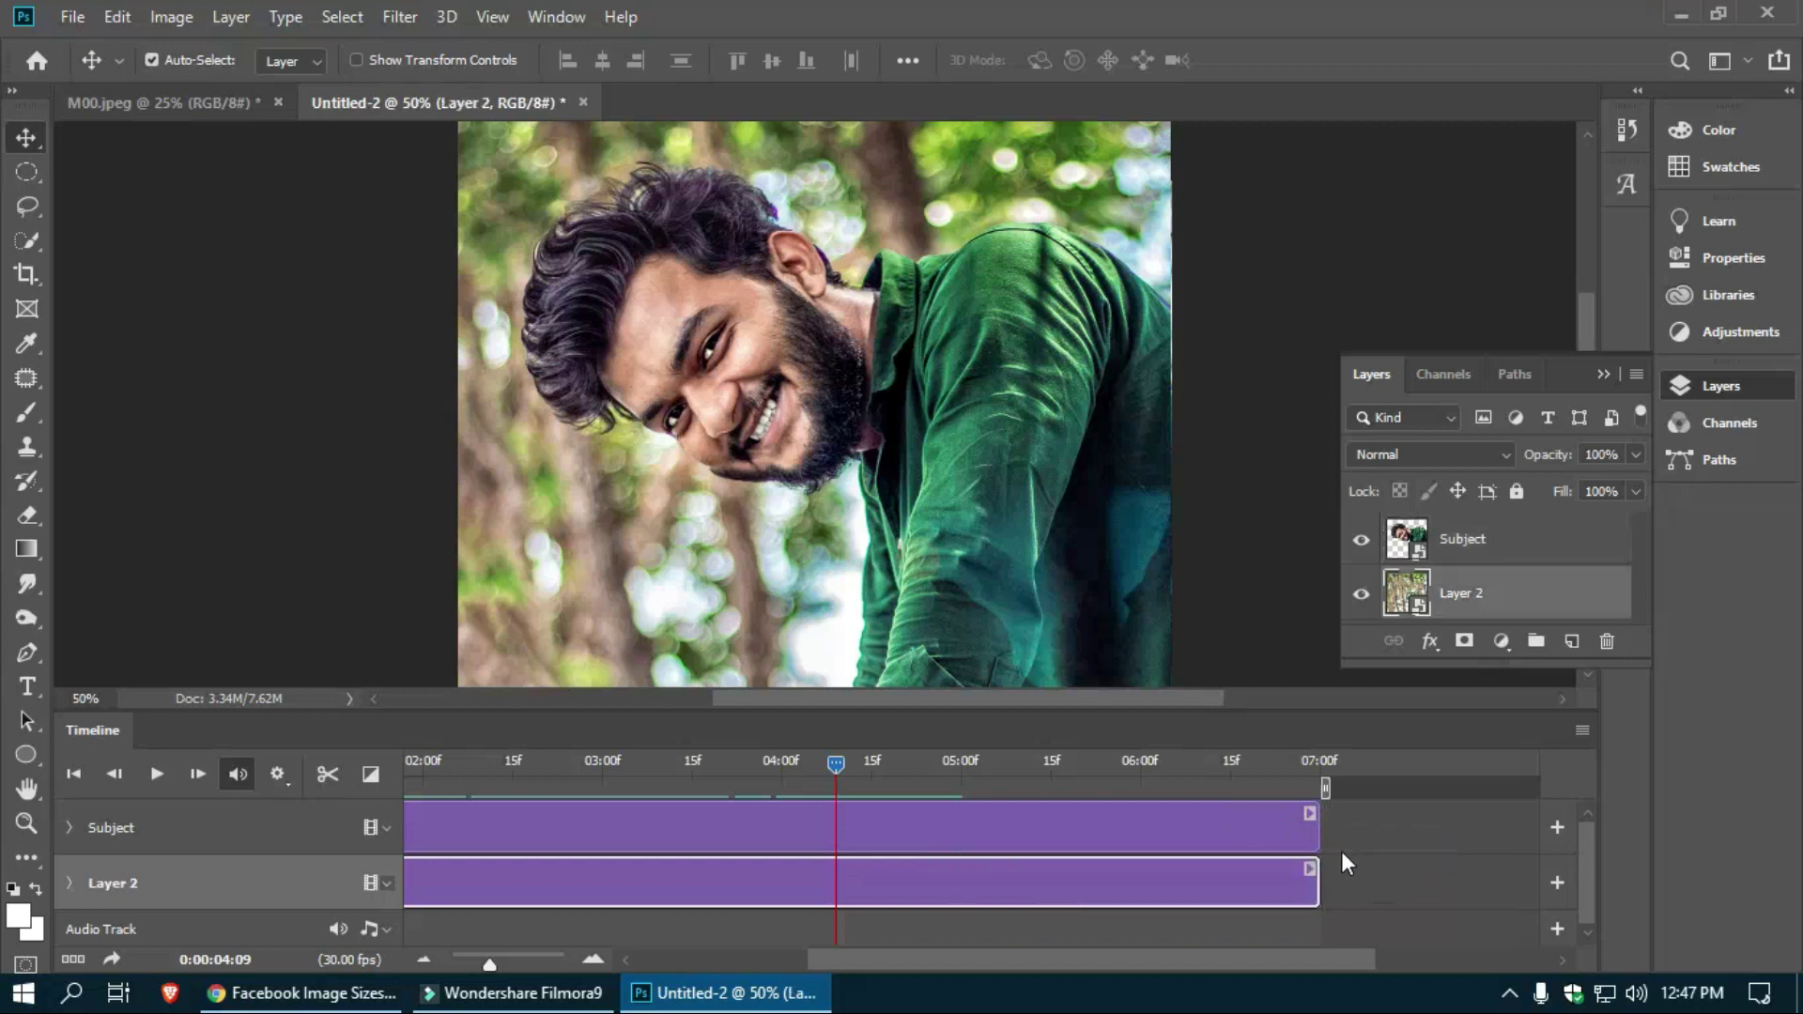
pyautogui.moveTo(413, 762)
pyautogui.mouseDown()
pyautogui.moveTo(1182, 764)
pyautogui.moveTo(413, 763)
pyautogui.mouseUp()
pyautogui.click(532, 813)
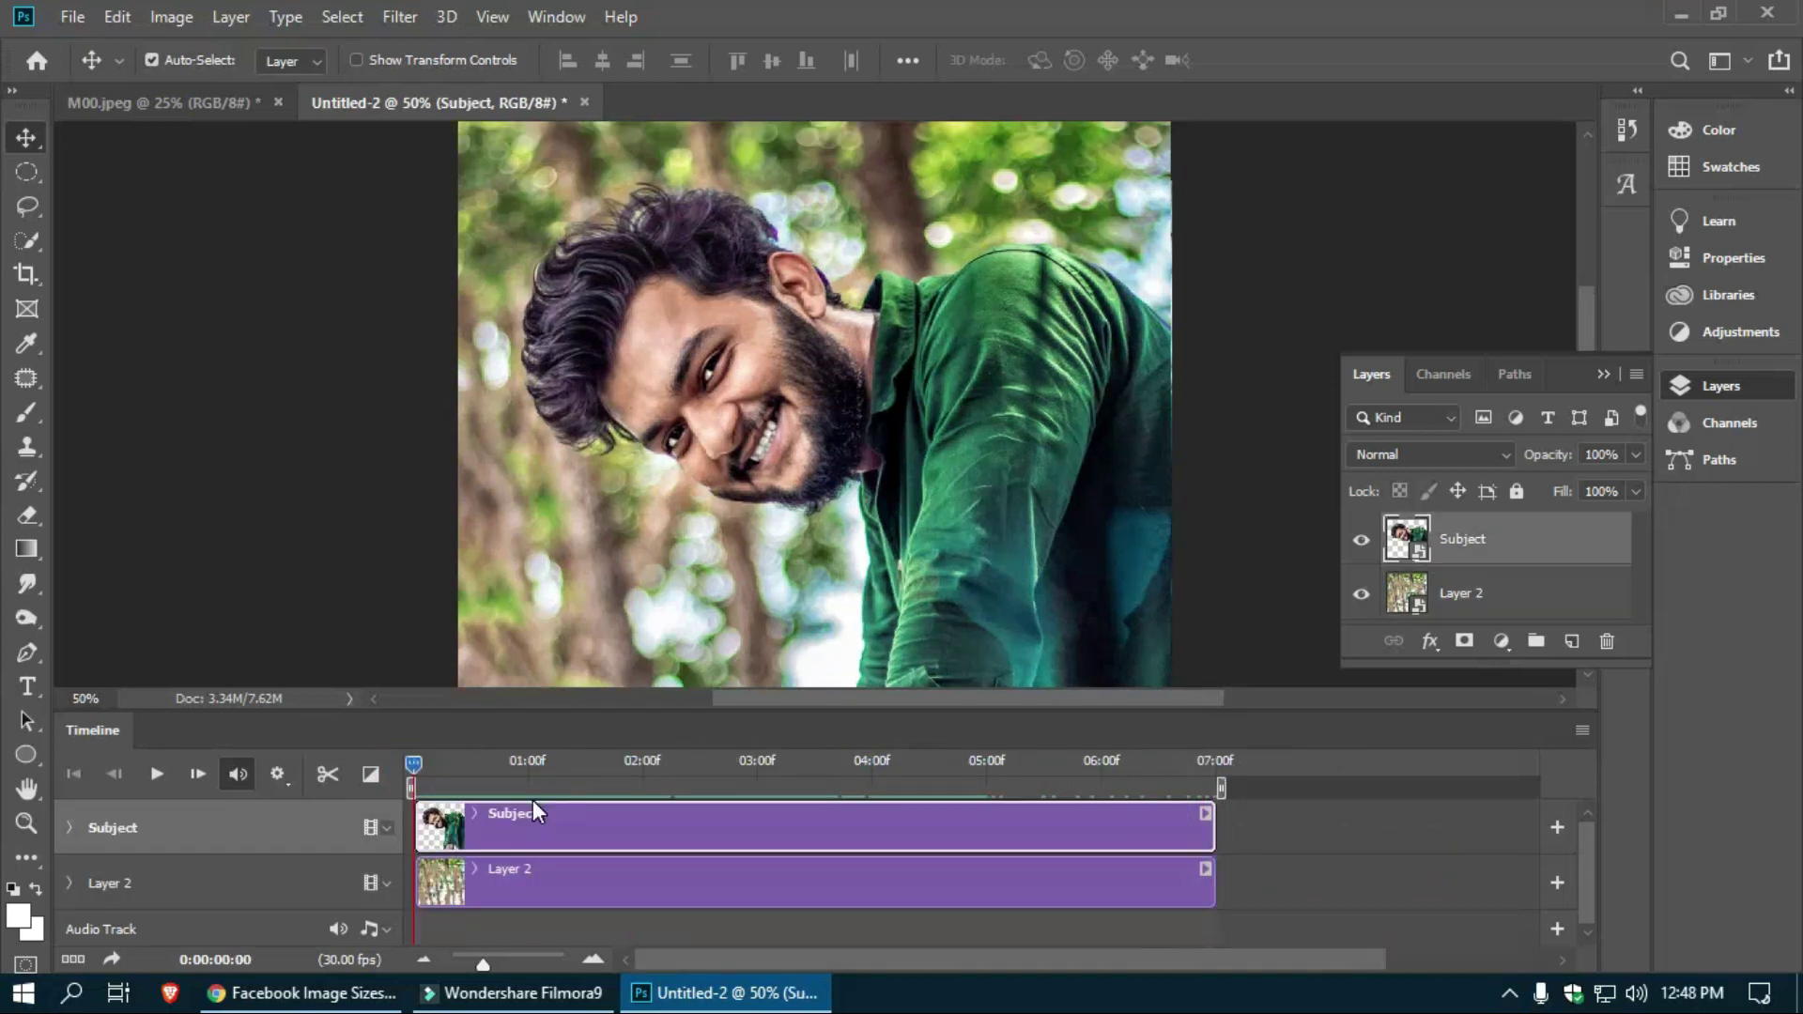
# Step: Add a starting Transform keyframe for Subject at the beginning of the timeline
pyautogui.click(414, 767)
pyautogui.click(69, 827)
pyautogui.click(151, 869)
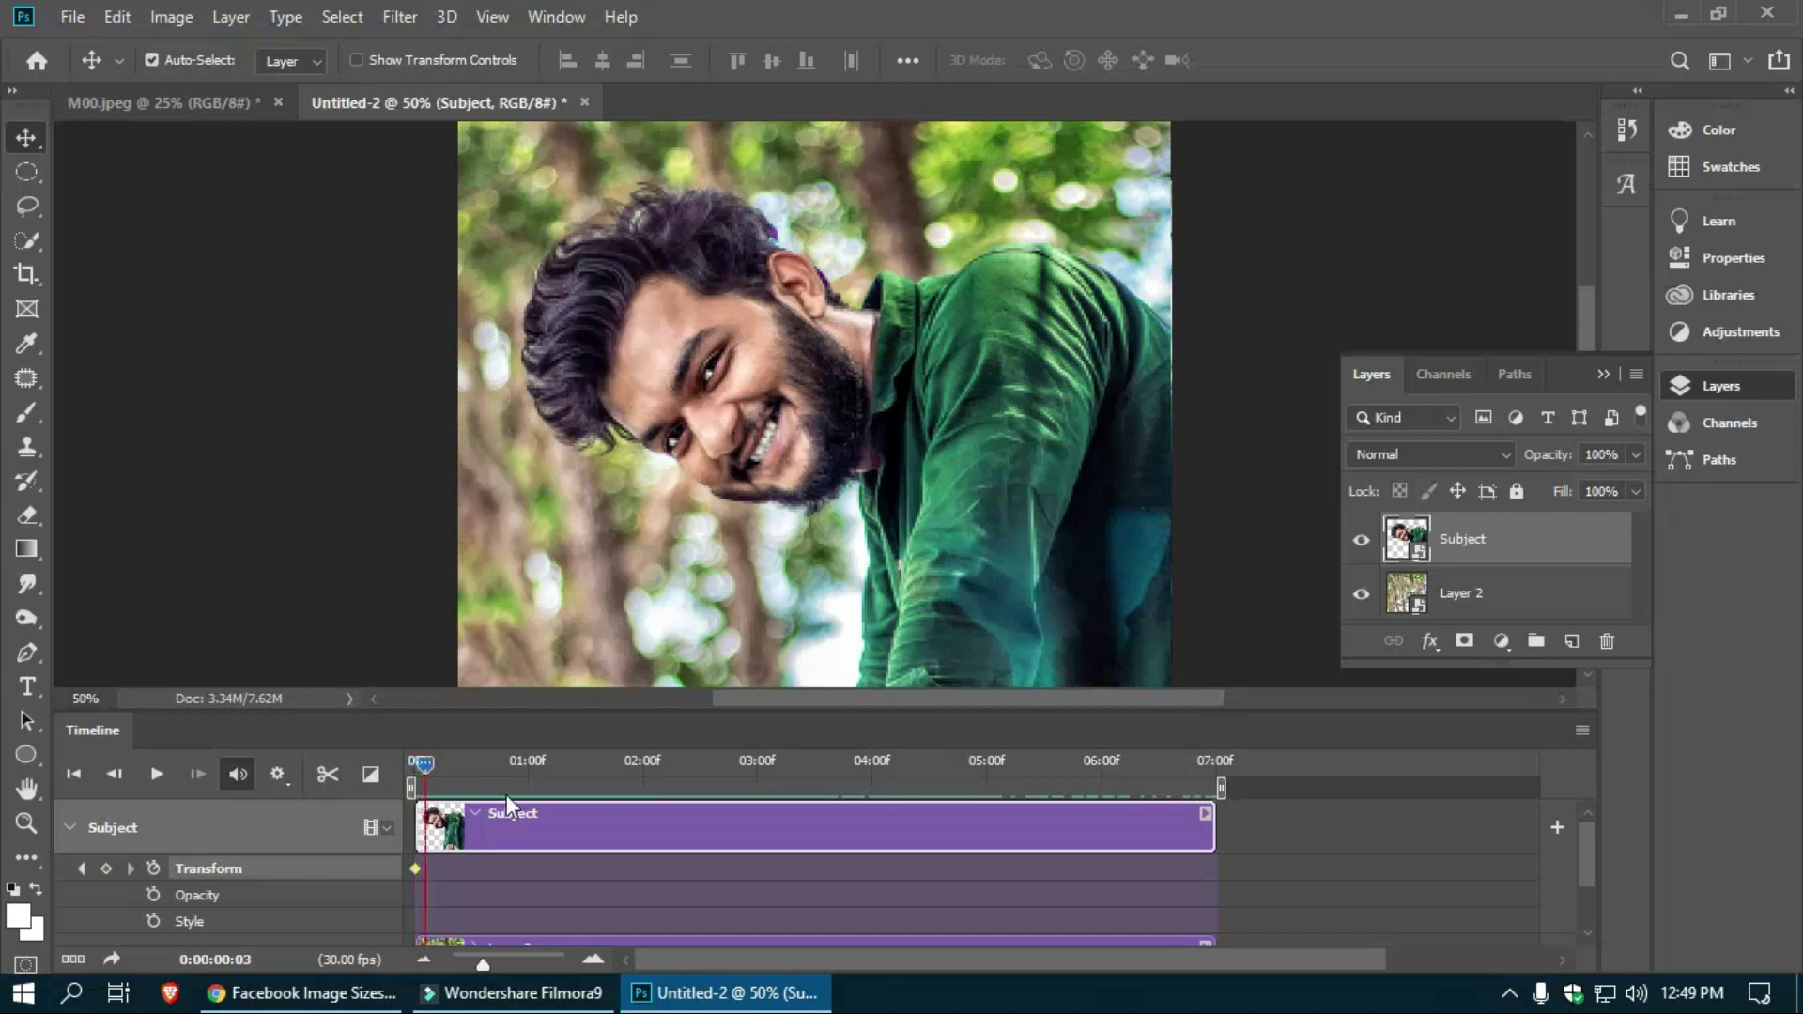
# Step: Near the clip's end, shrink Subject to about 45% to record the ending keyframe
pyautogui.click(707, 772)
pyautogui.moveTo(791, 775); pyautogui.dragTo(1041, 775)
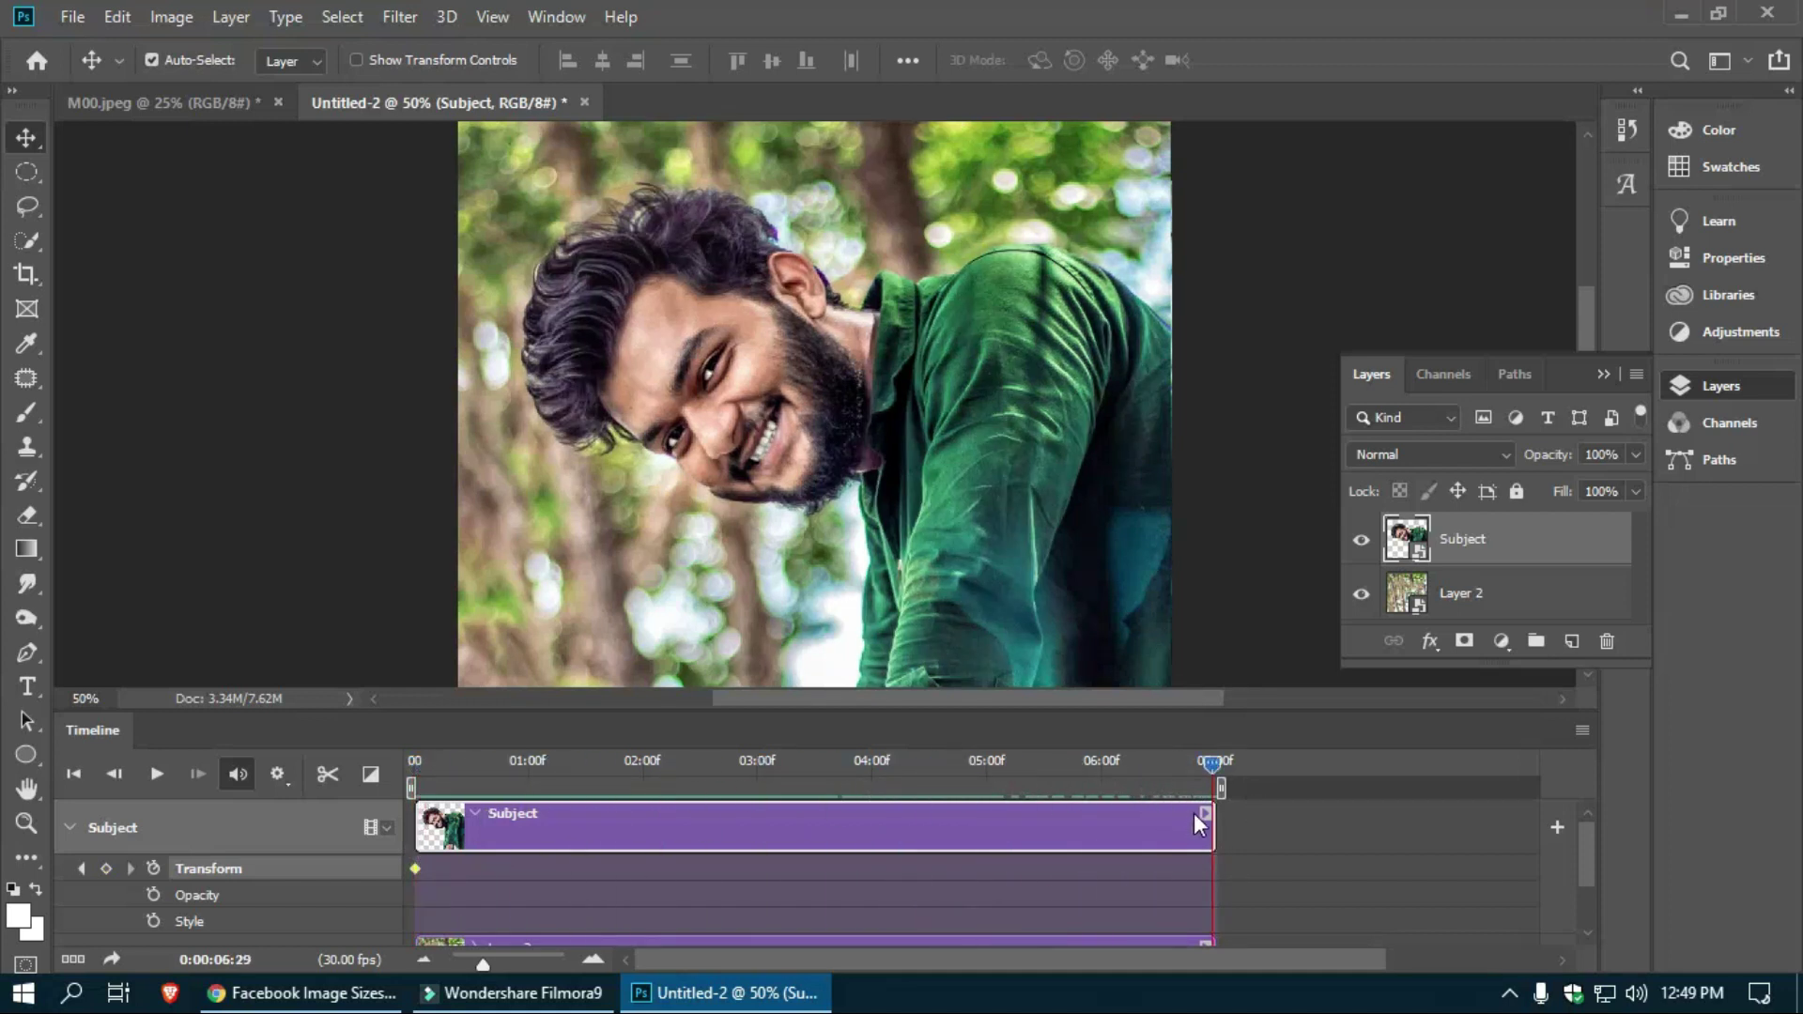
pyautogui.scroll(2, 966, 462)
pyautogui.press('ctrl')
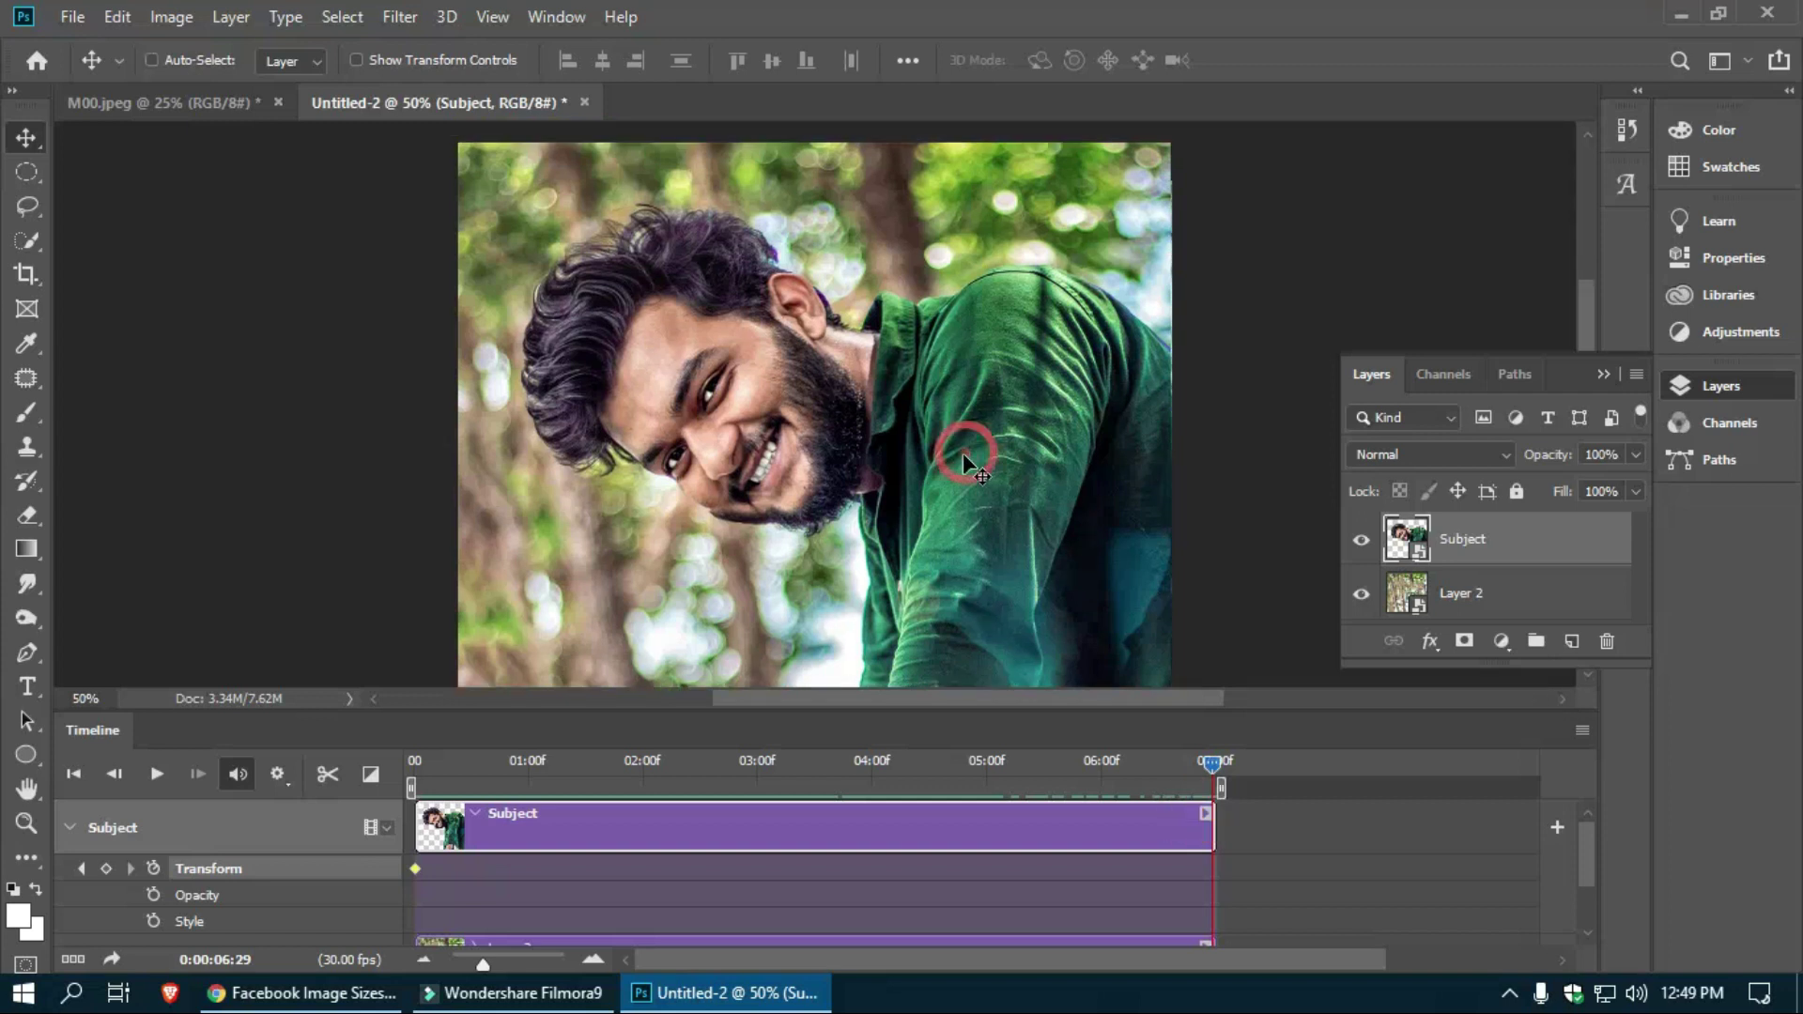
pyautogui.hotkey('ctrl', 't')
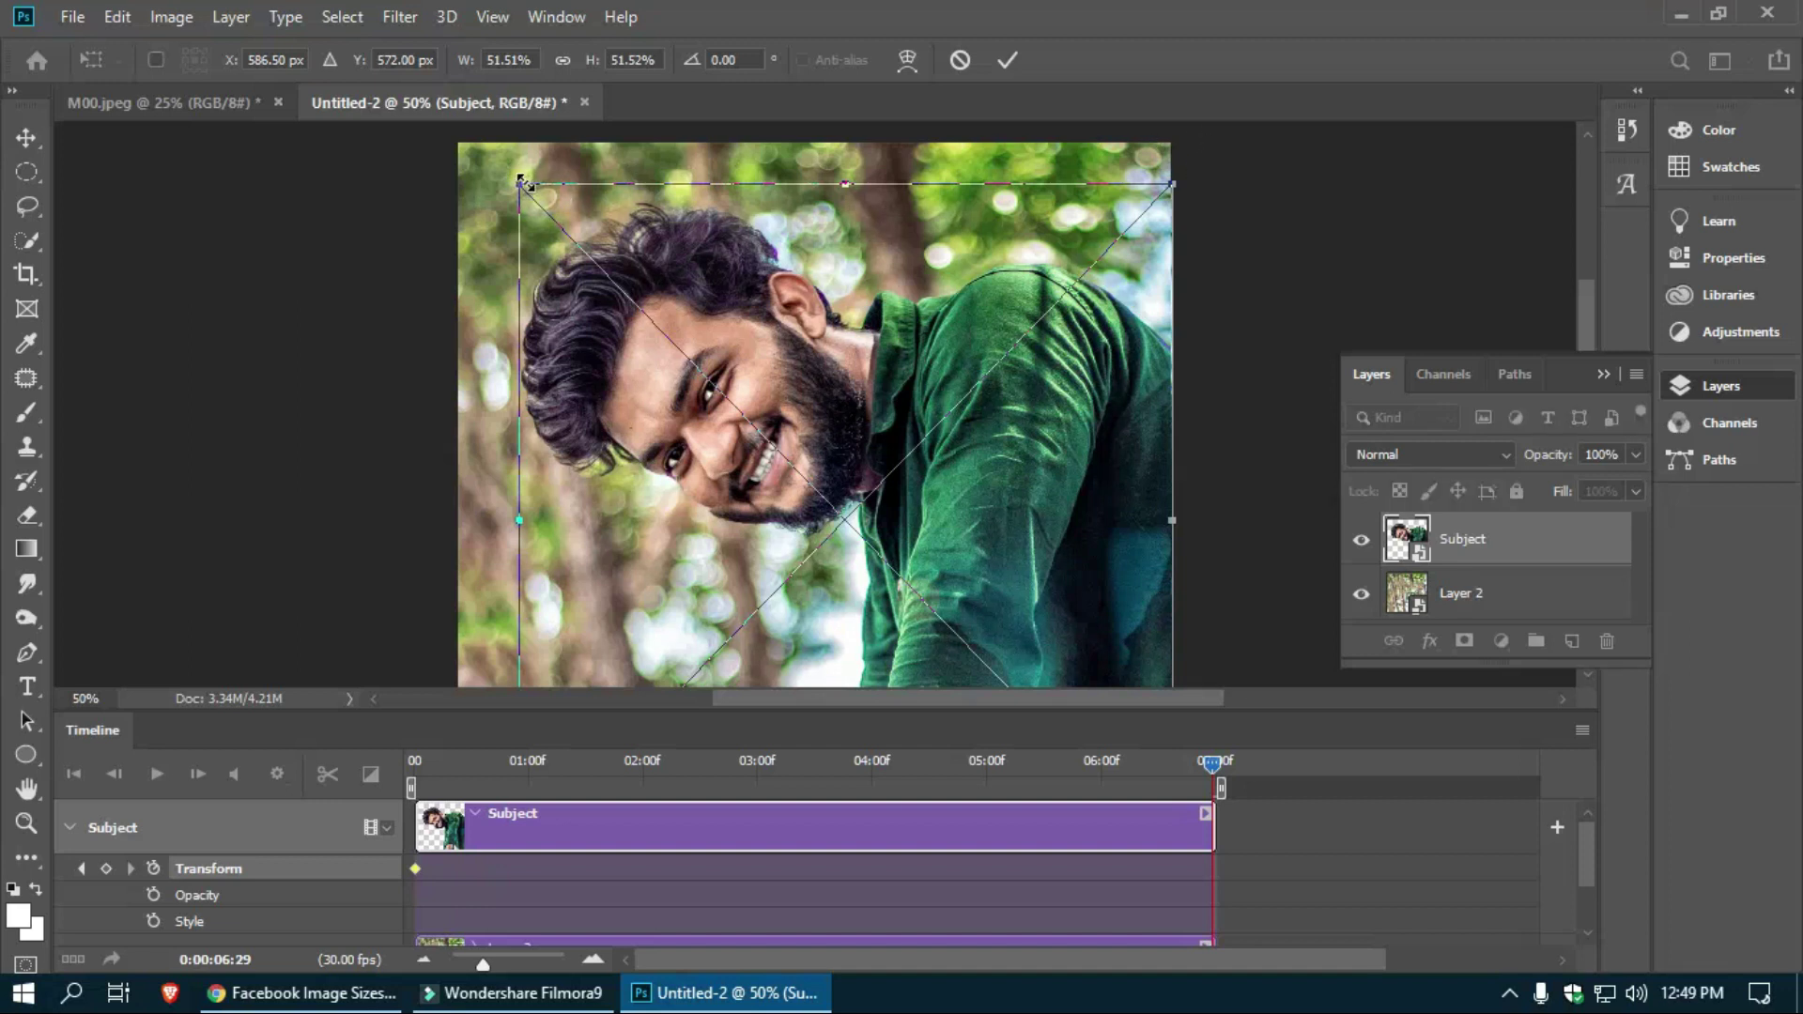
pyautogui.moveTo(518, 183)
pyautogui.mouseDown()
pyautogui.moveTo(562, 286)
pyautogui.moveTo(596, 263)
pyautogui.mouseUp()
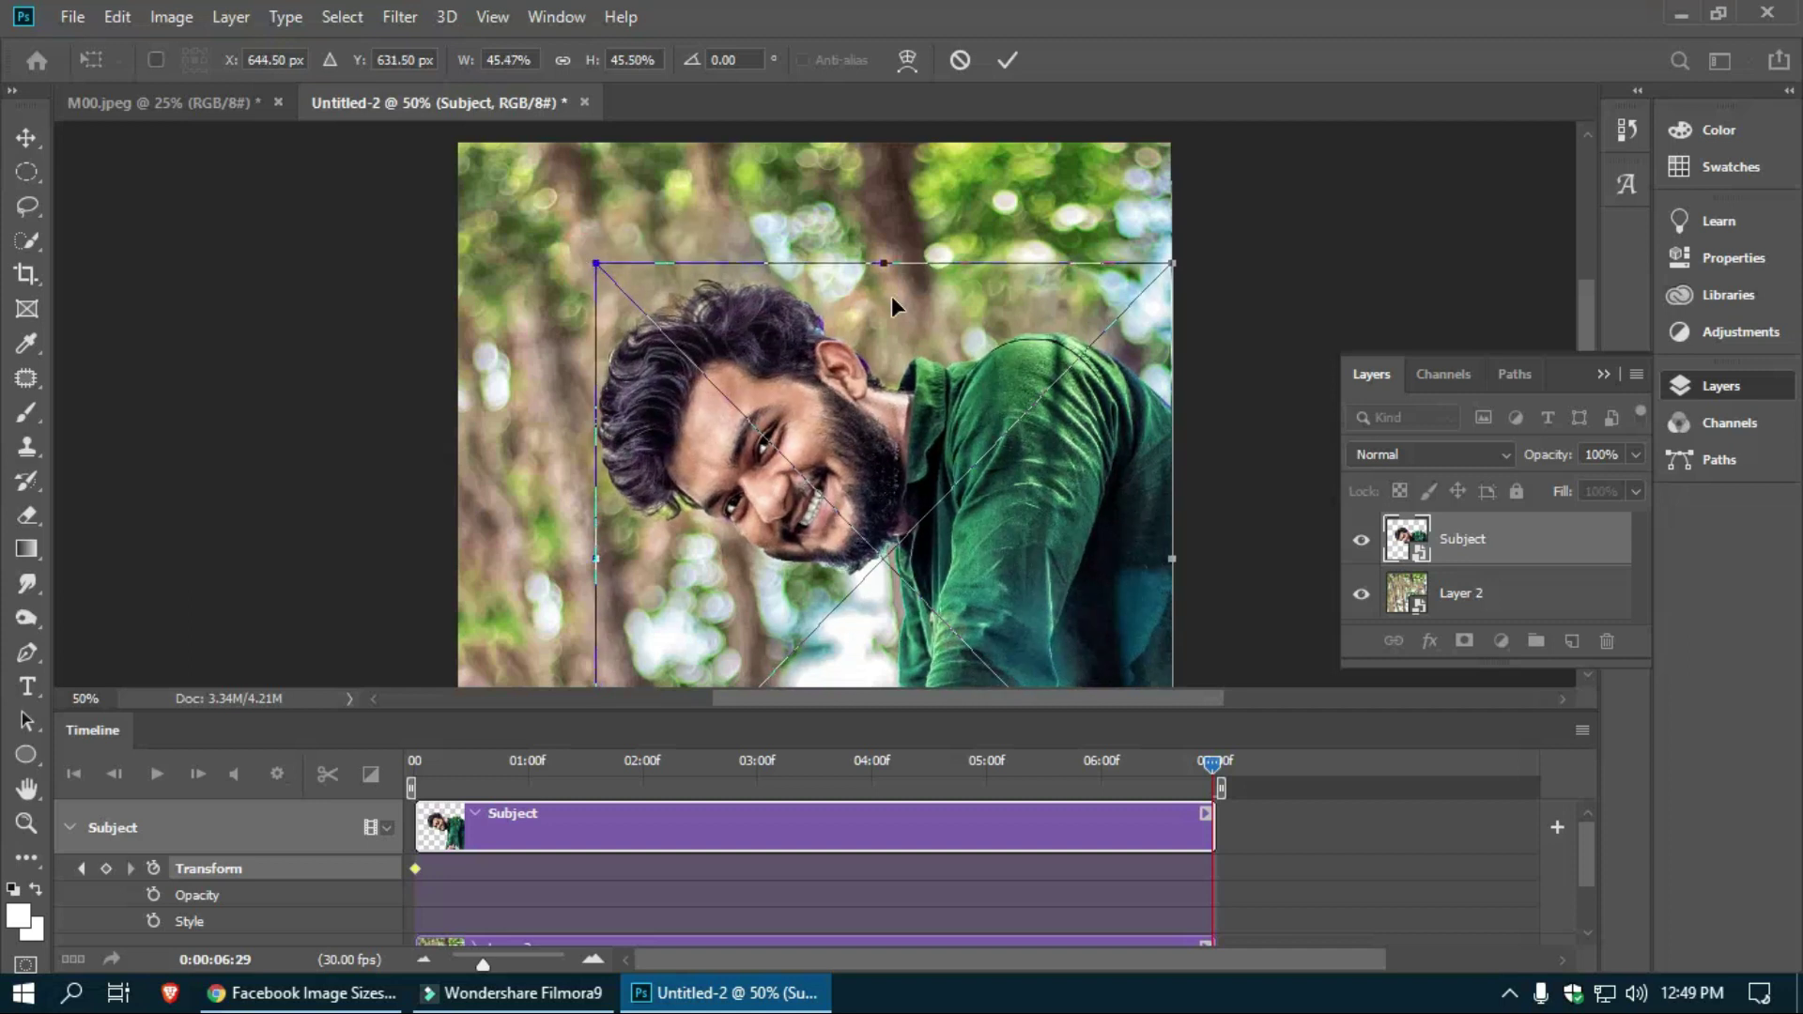
pyautogui.press('Return')
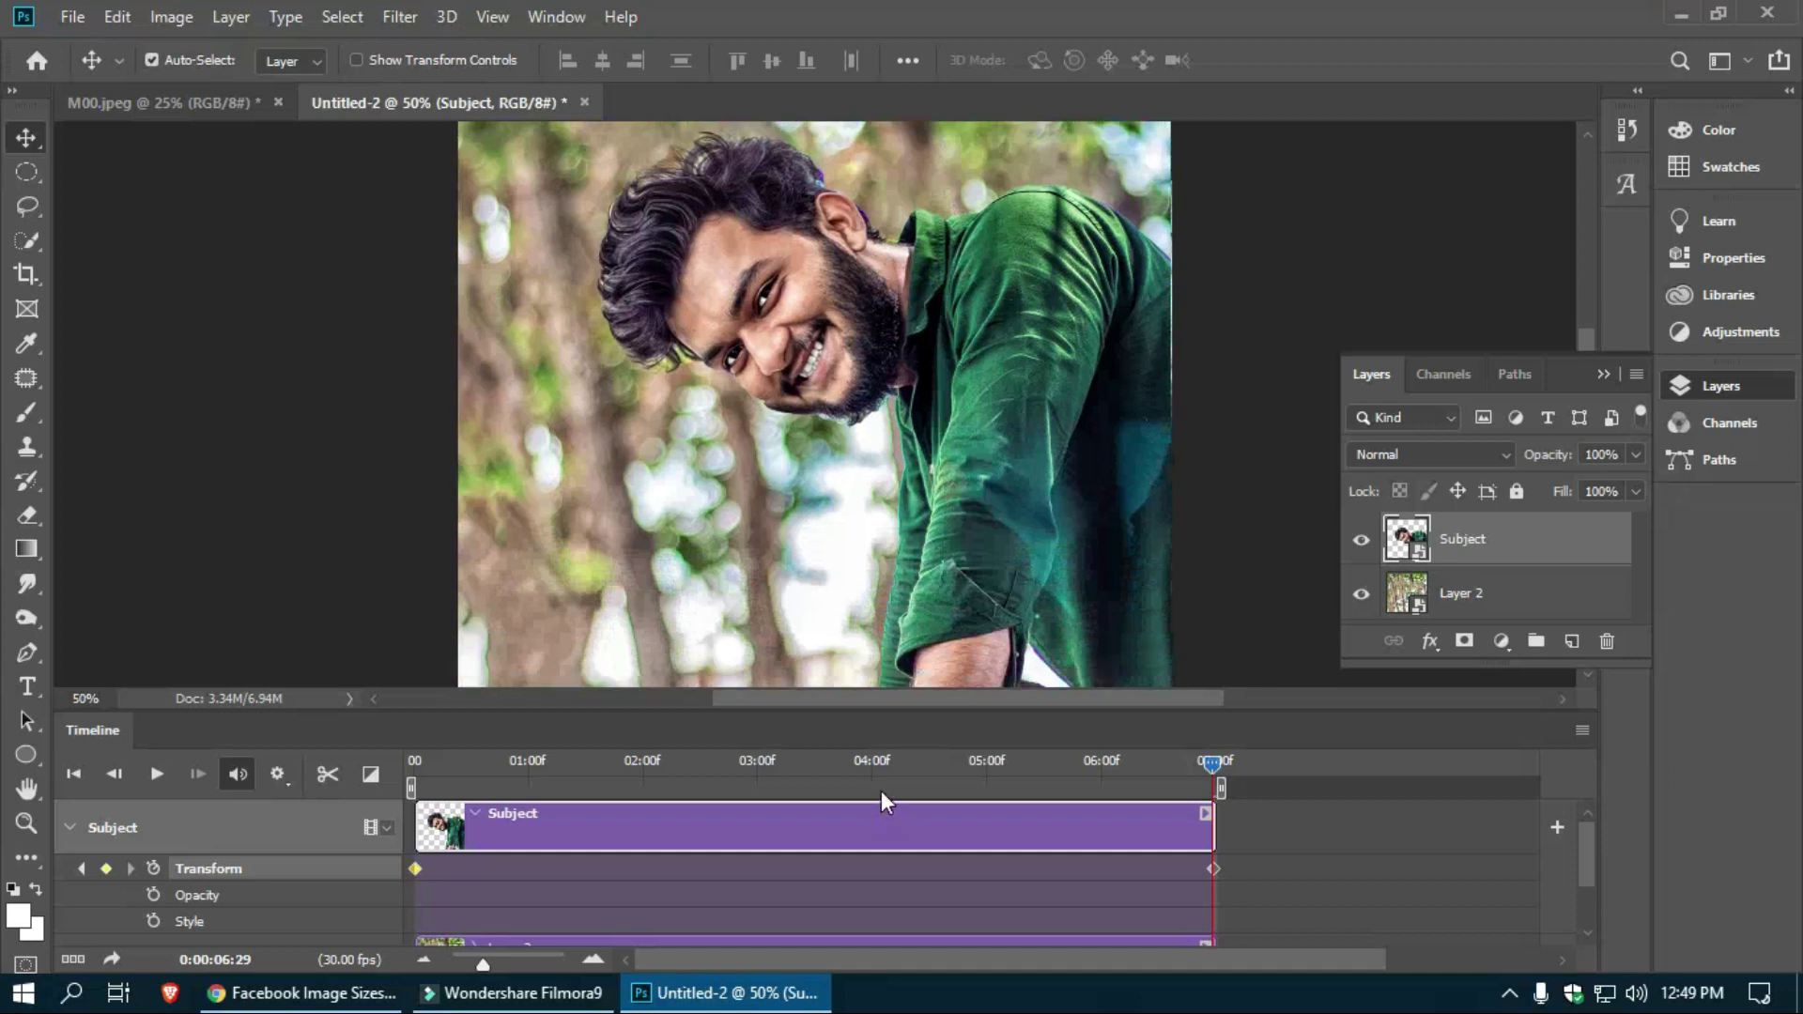
pyautogui.scroll(-2, 880, 801)
# Step: Set a starting transform keyframe for Layer 2 at the beginning of the timeline
pyautogui.click(657, 882)
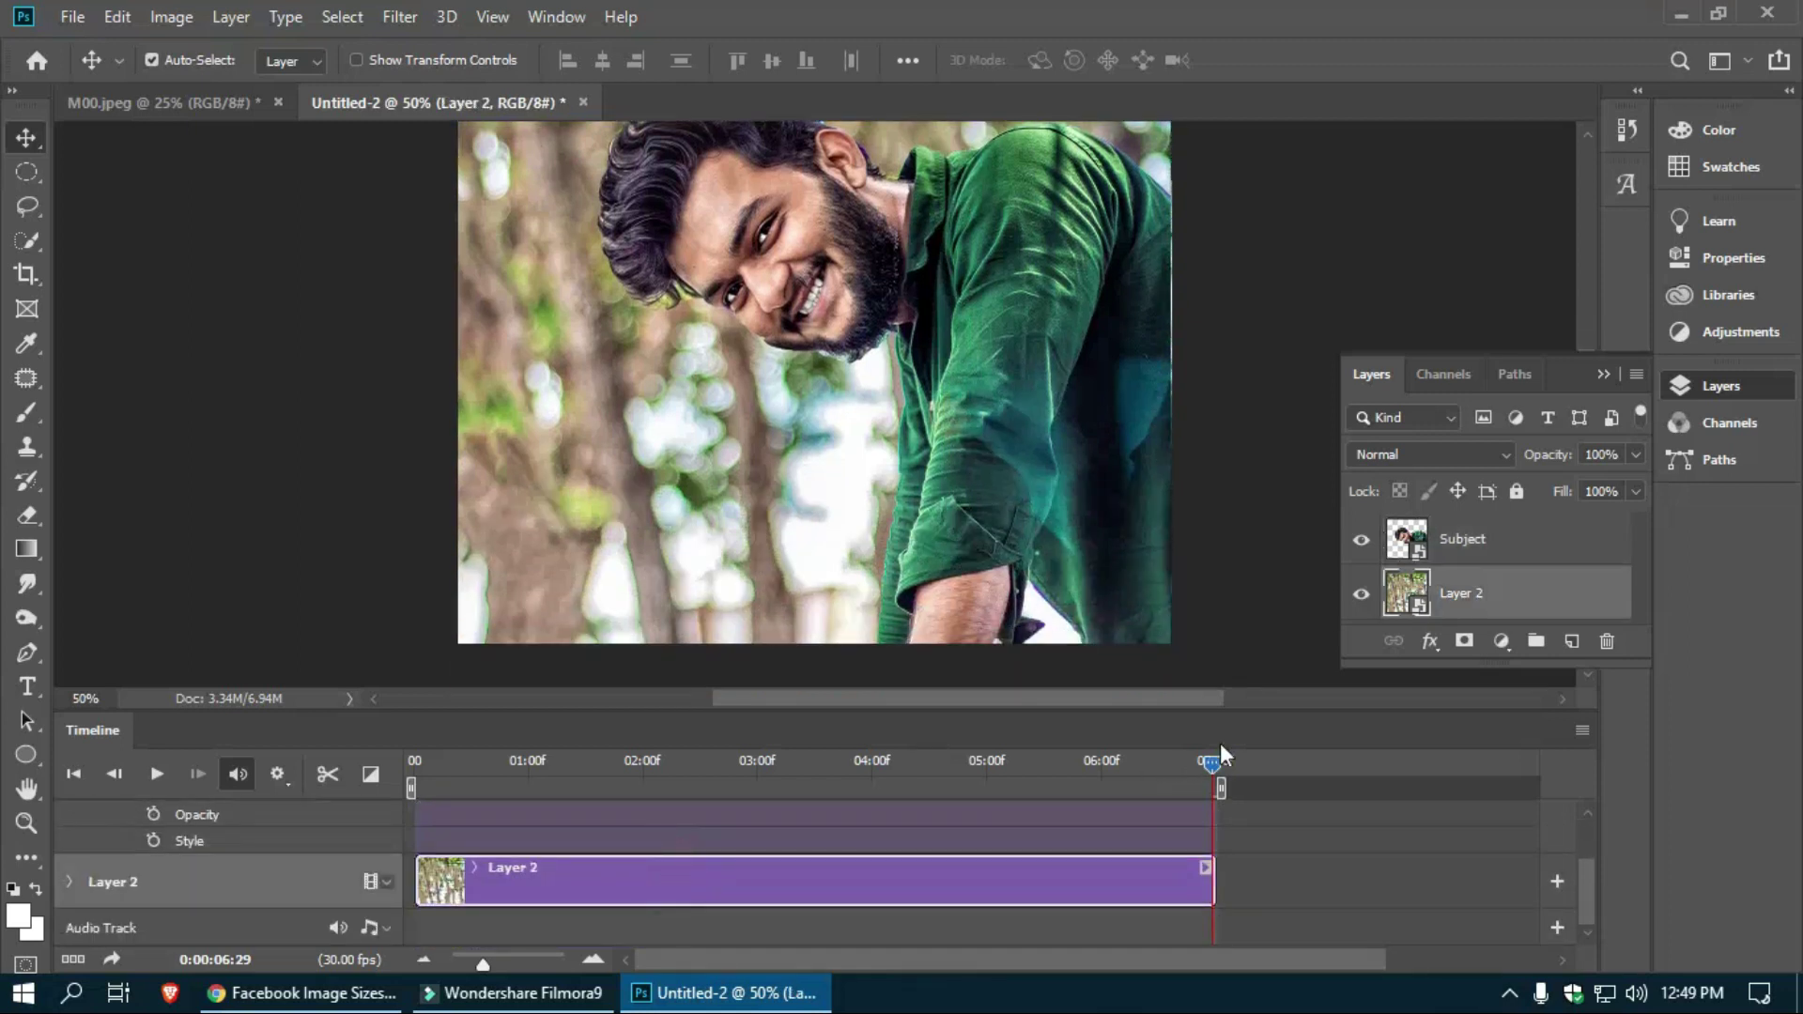
pyautogui.moveTo(1213, 767); pyautogui.dragTo(405, 769)
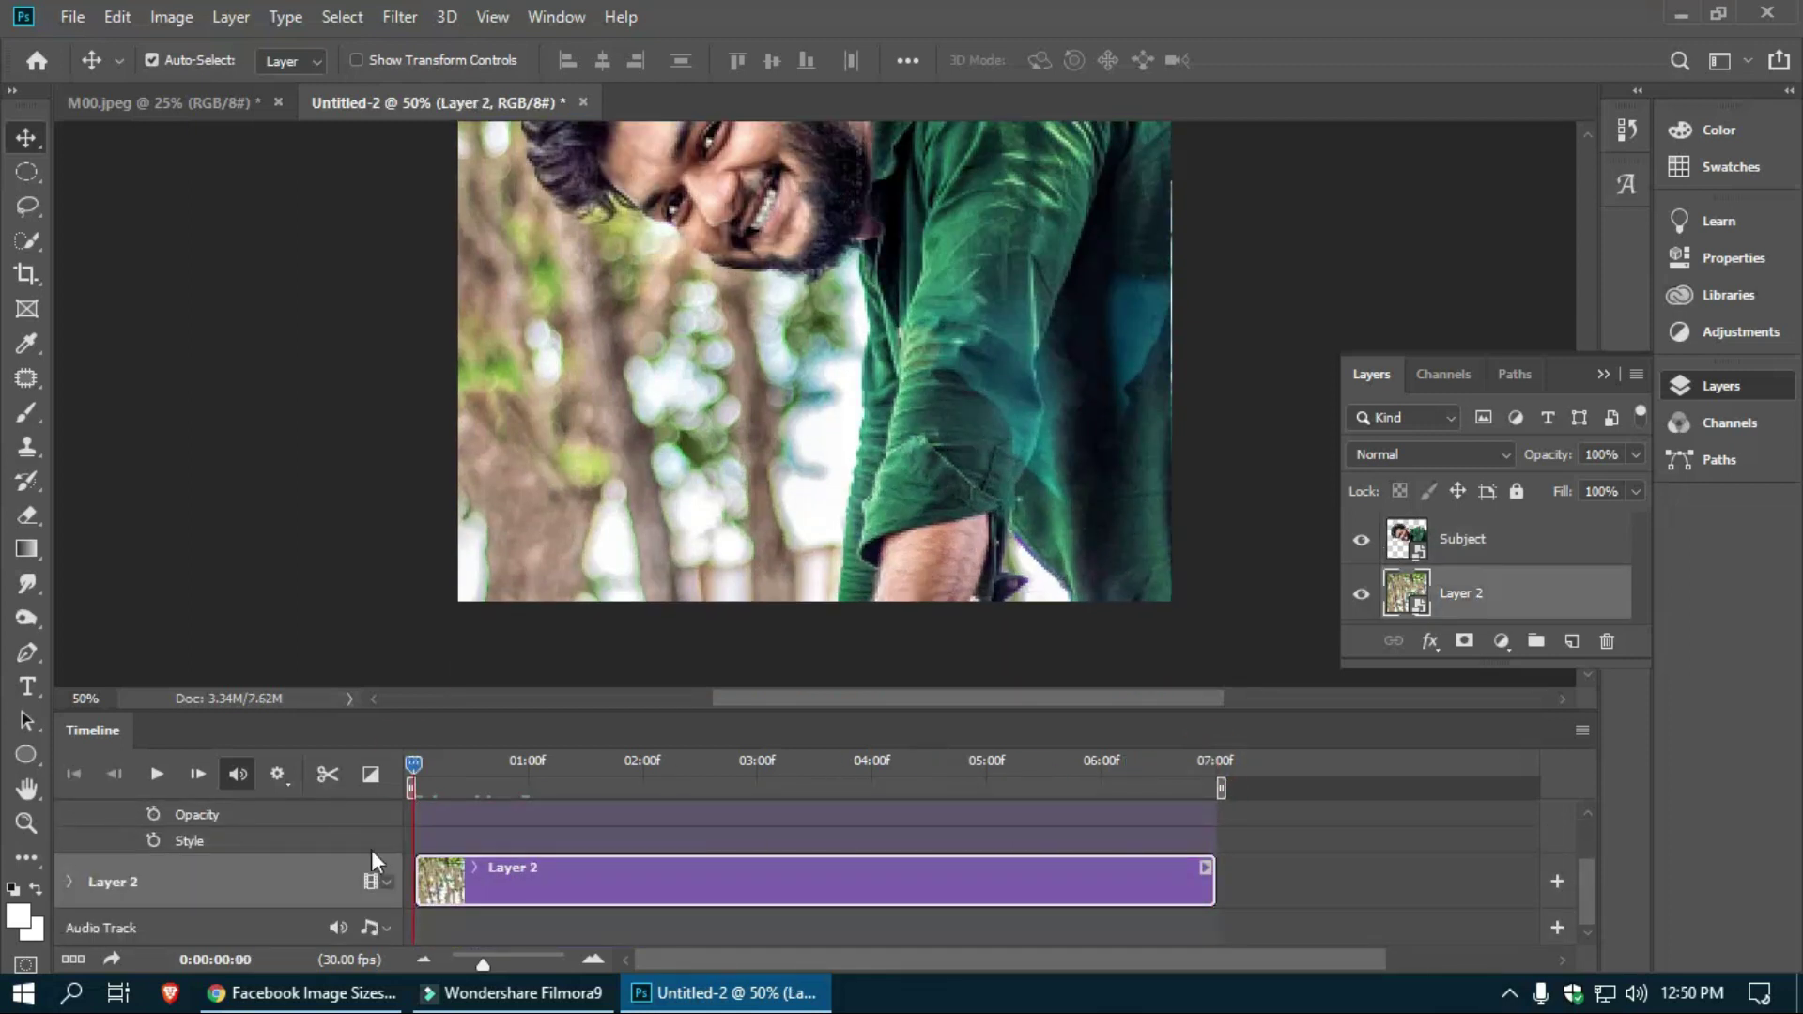
pyautogui.click(428, 886)
pyautogui.click(69, 882)
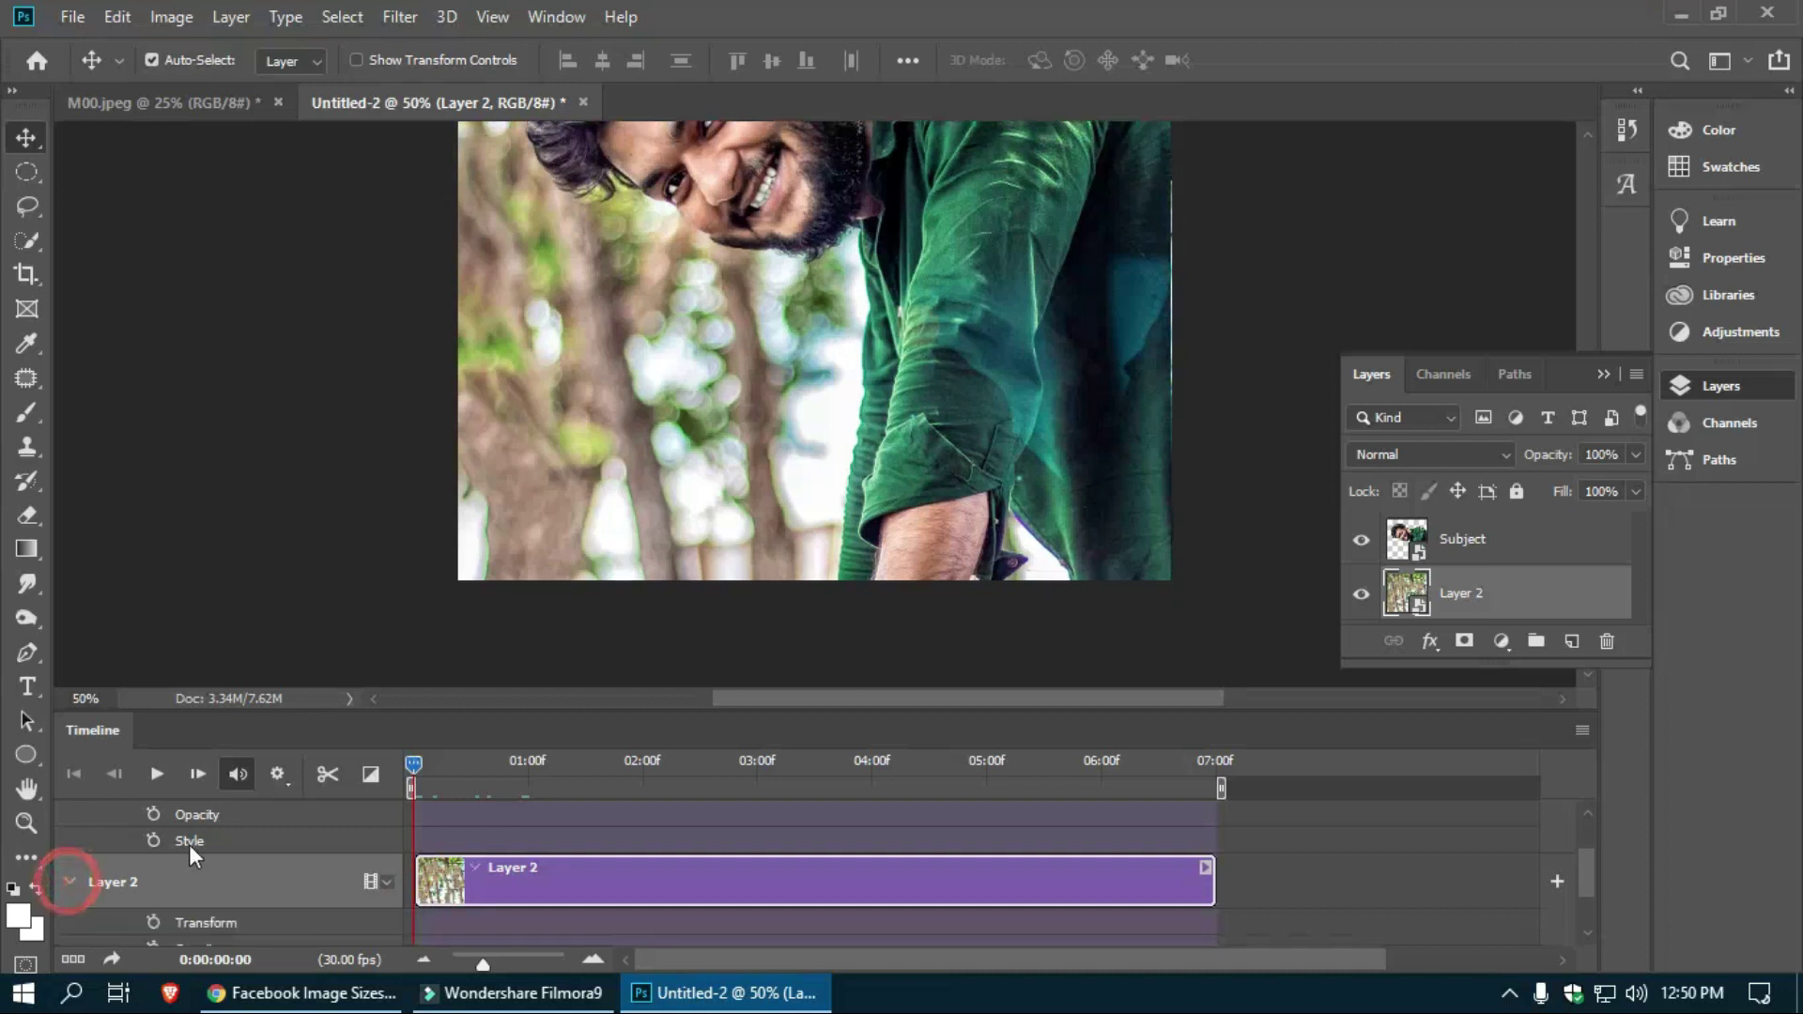
pyautogui.click(153, 922)
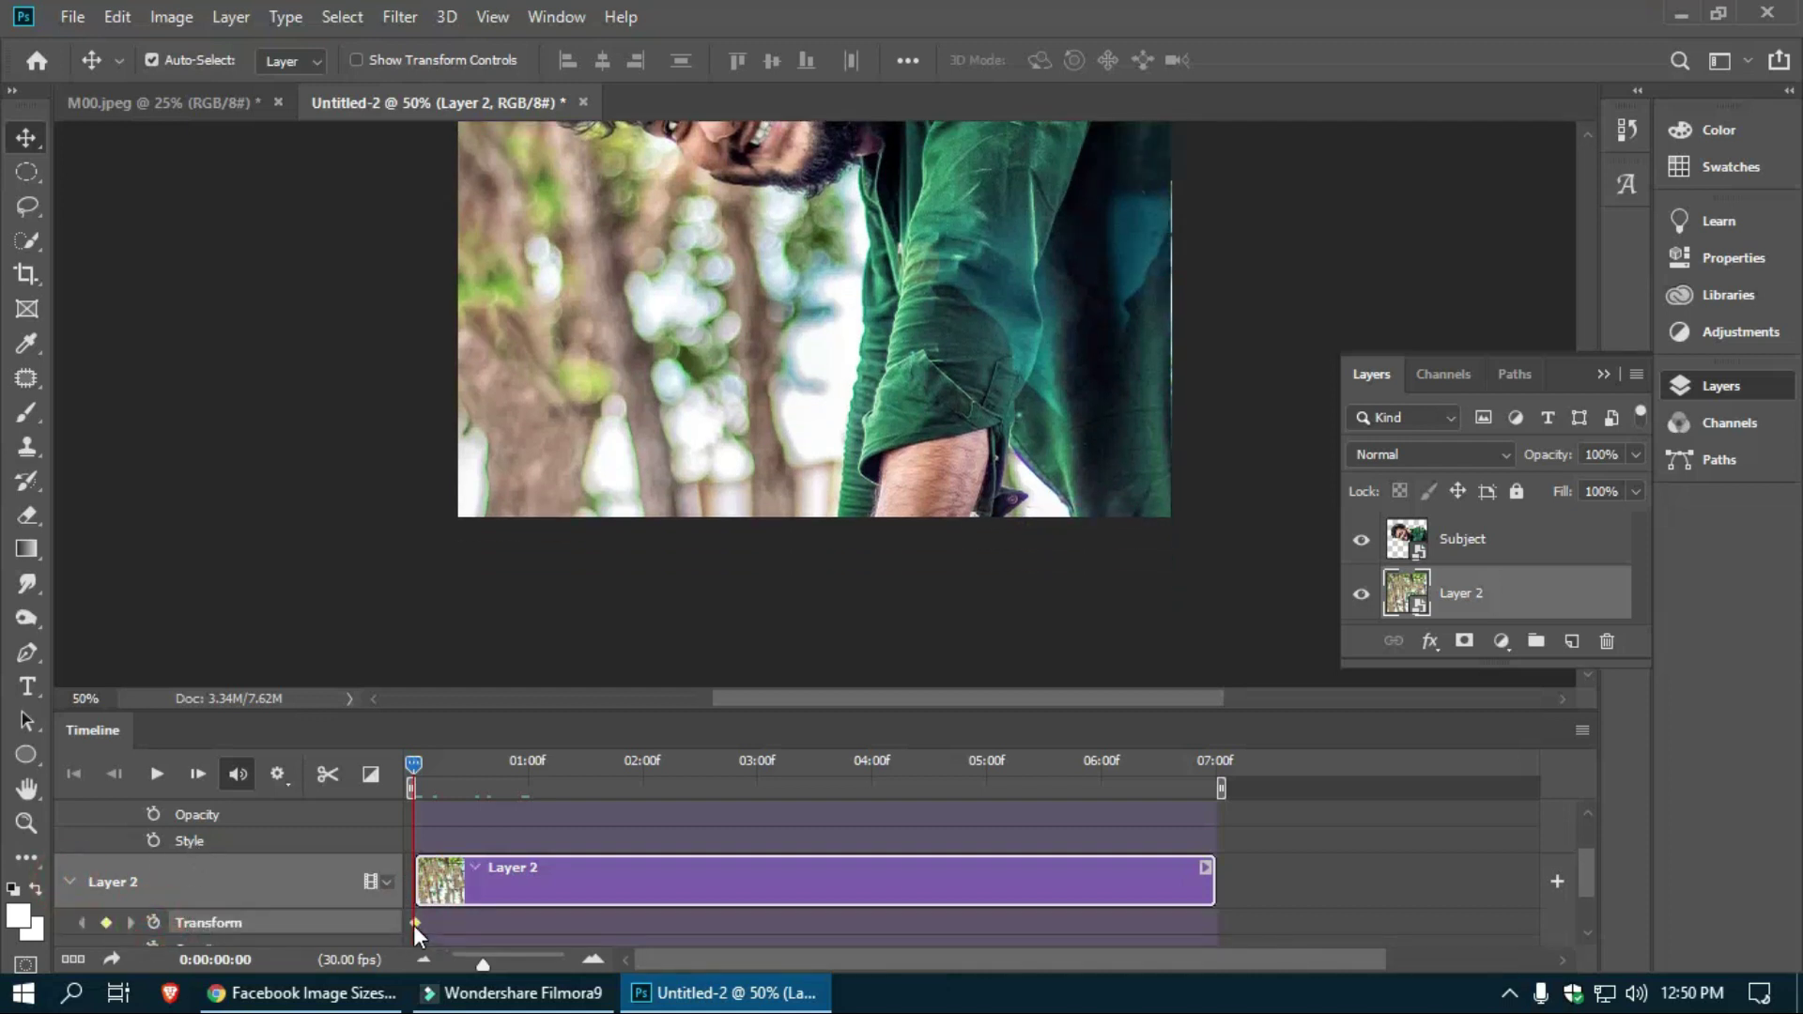
# Step: At the seven-second end, enlarge Layer 2 to about 63%, centred, recording the end keyframe
pyautogui.moveTo(413, 764); pyautogui.dragTo(452, 764)
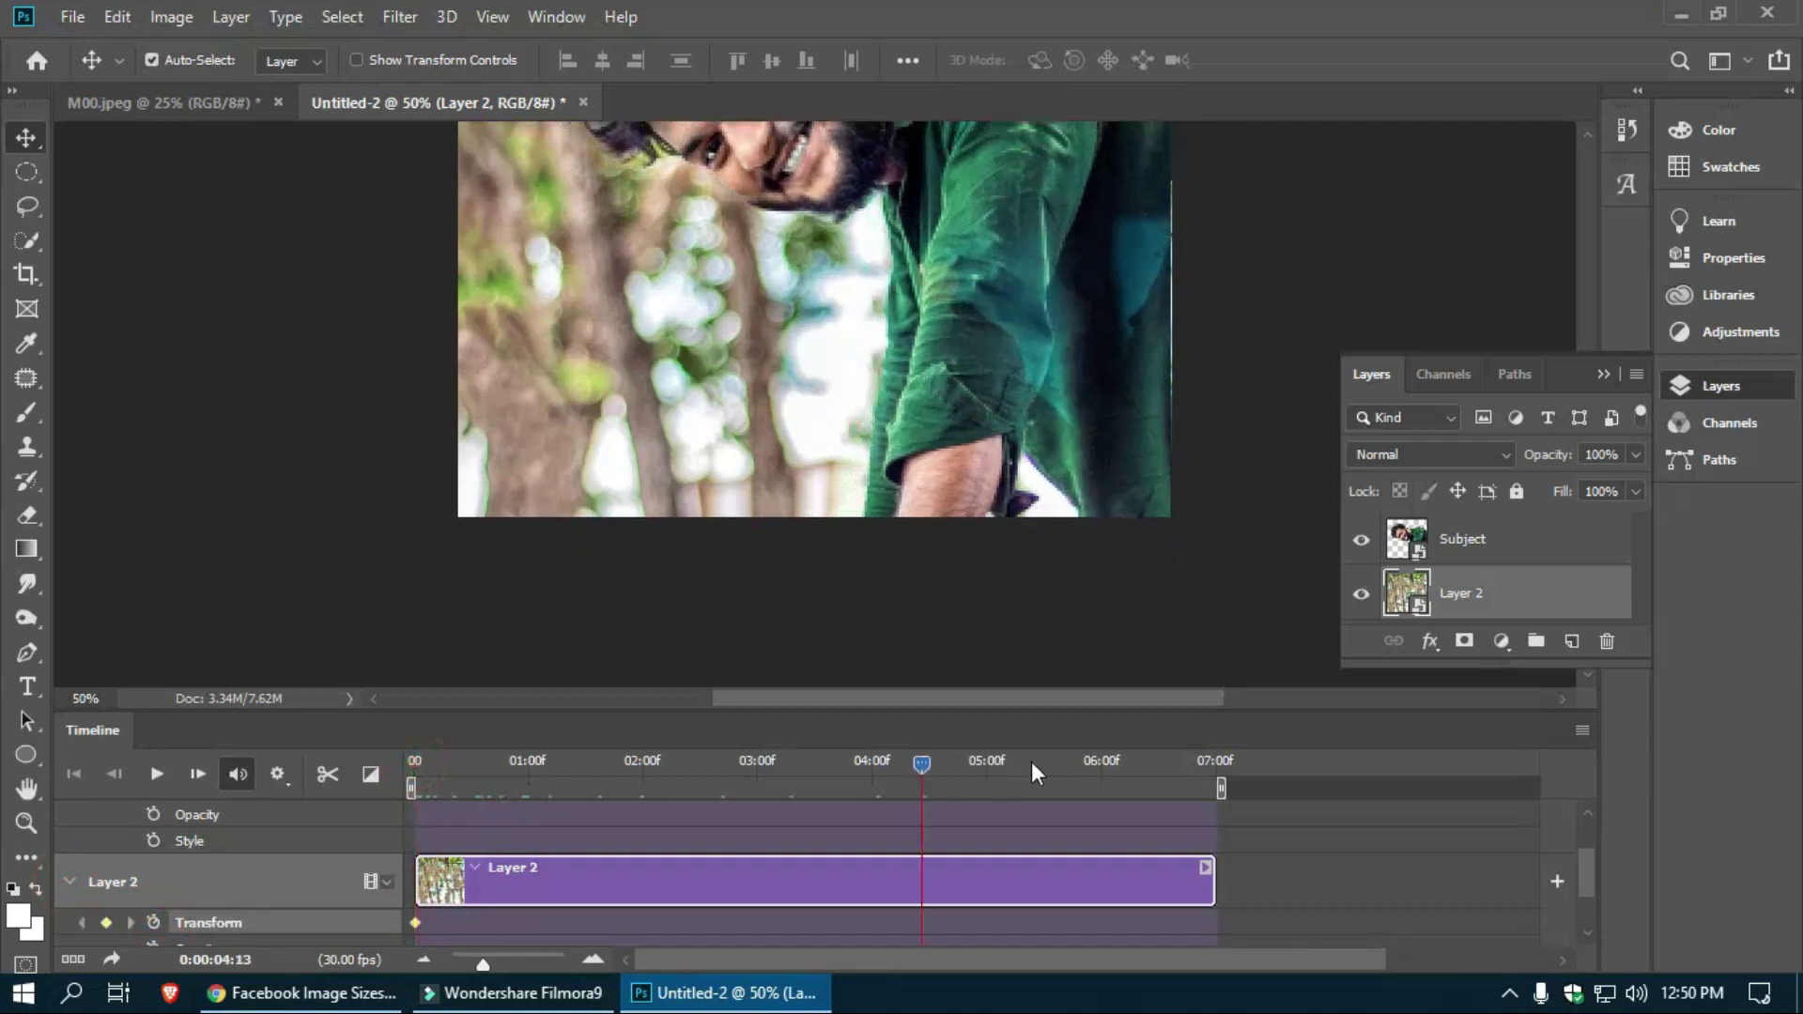
pyautogui.moveTo(1032, 761); pyautogui.dragTo(1367, 760)
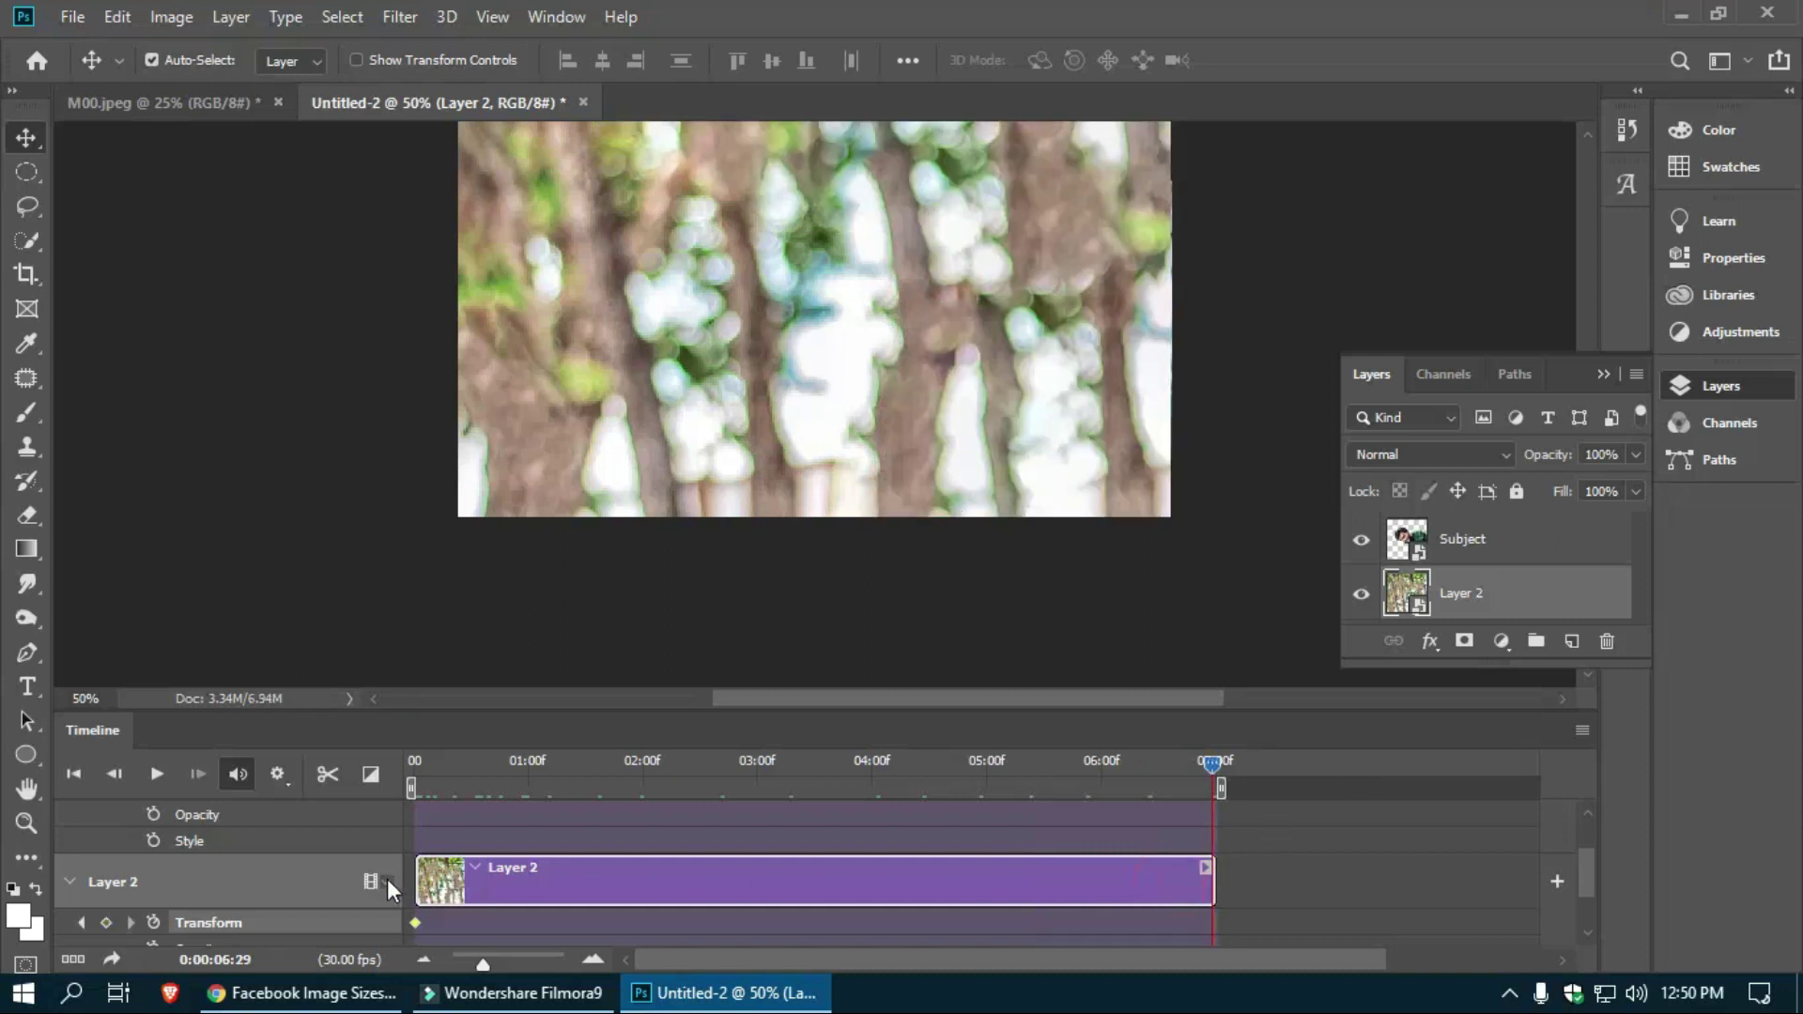
pyautogui.scroll(2, 941, 889)
pyautogui.scroll(-2, 987, 884)
pyautogui.hotkey('ctrl', 't')
pyautogui.hotkey('ctrl', '0')
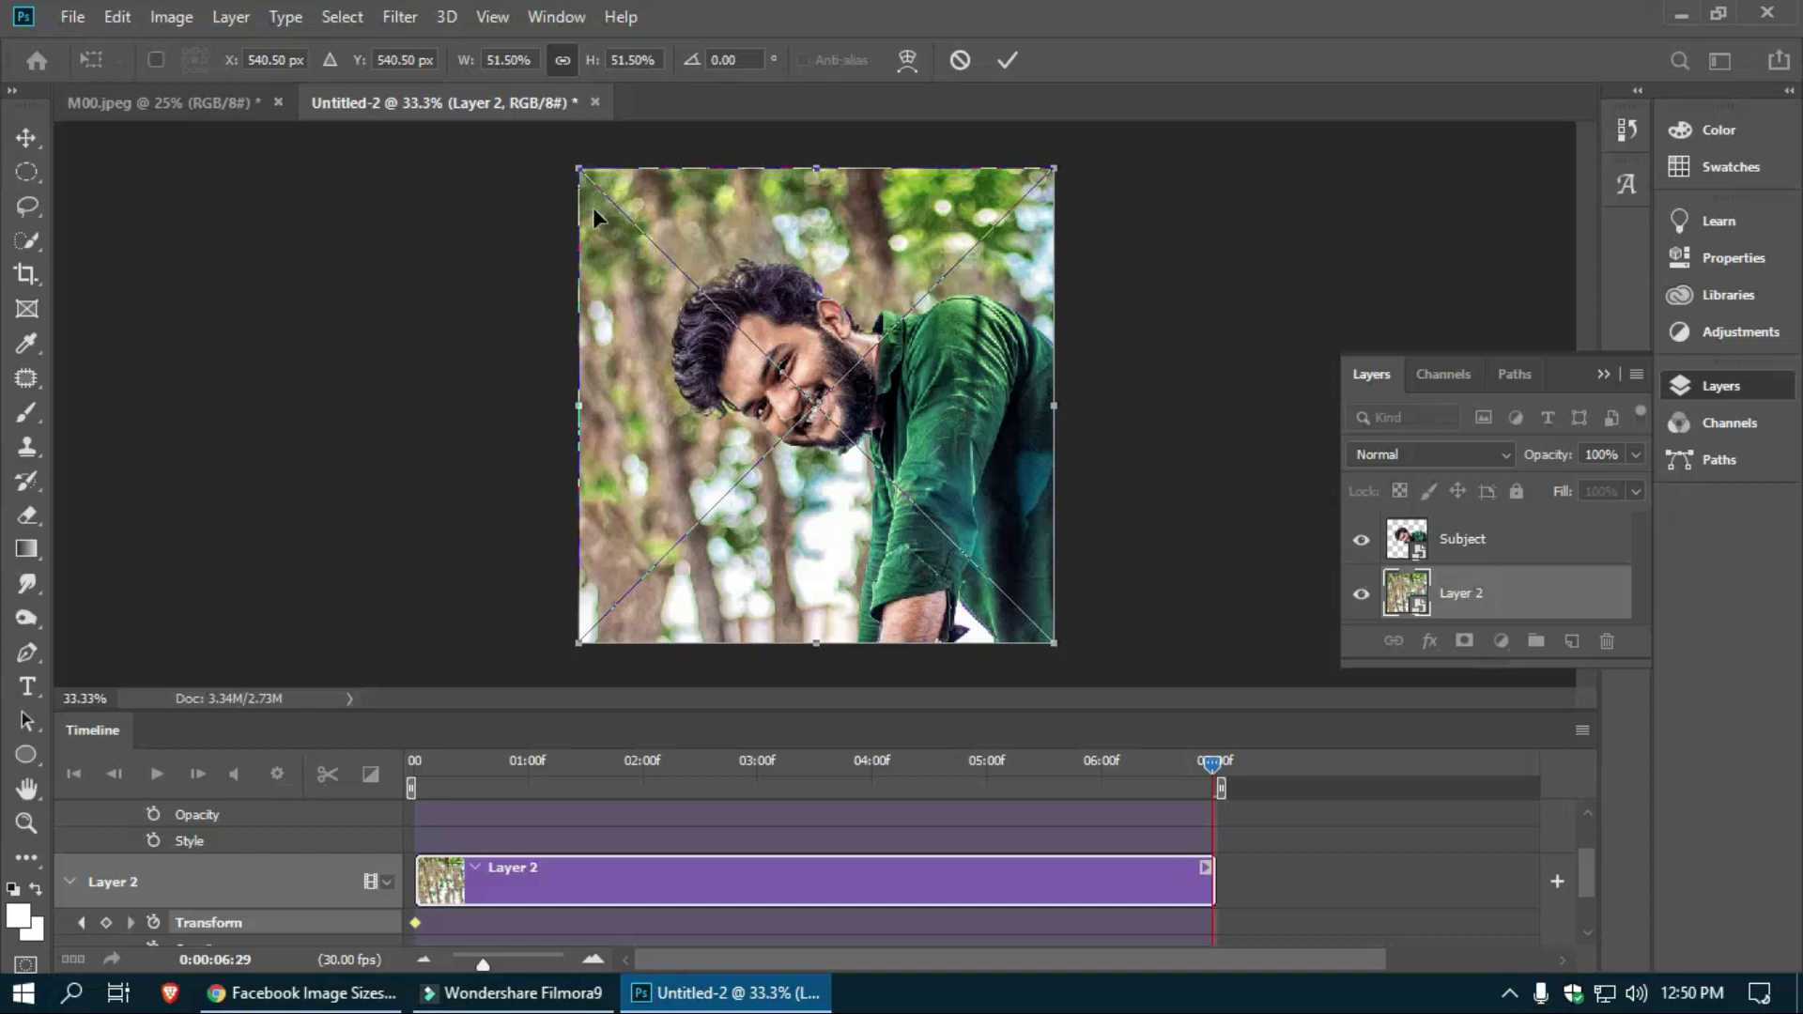
pyautogui.moveTo(1059, 165); pyautogui.dragTo(1253, 146)
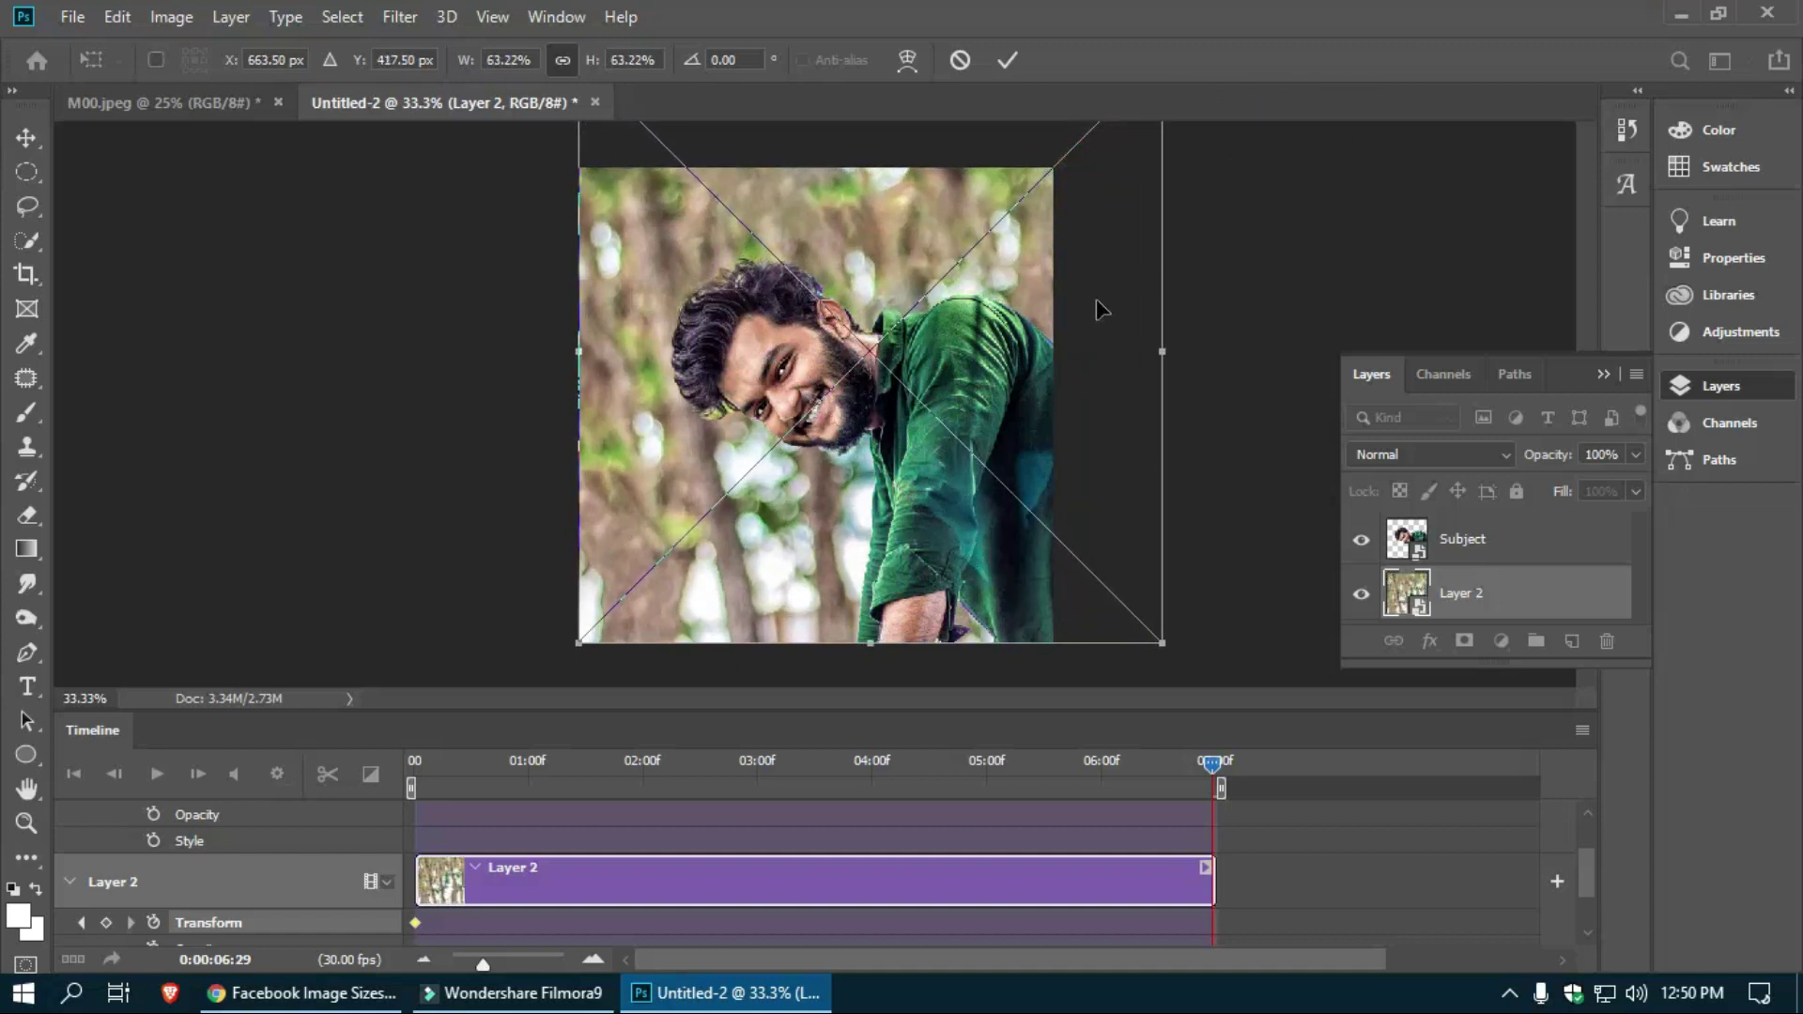
pyautogui.moveTo(1044, 327); pyautogui.dragTo(986, 364)
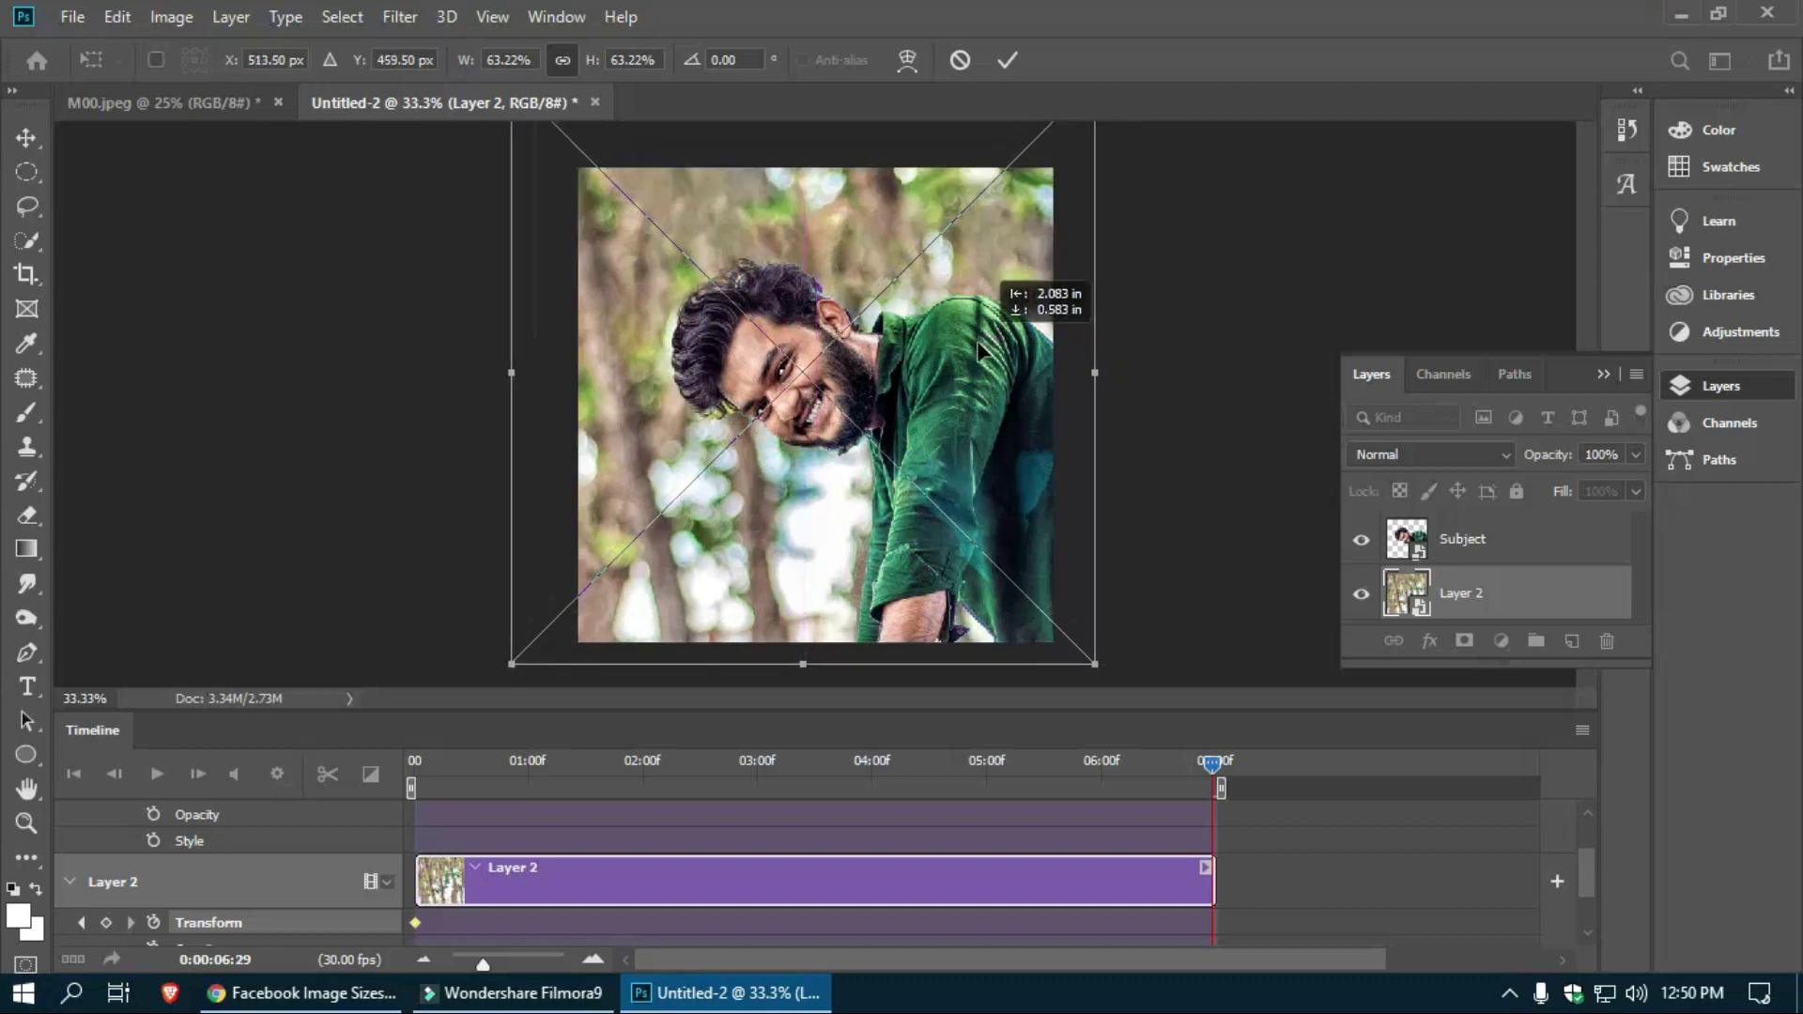
pyautogui.moveTo(989, 363); pyautogui.dragTo(988, 374)
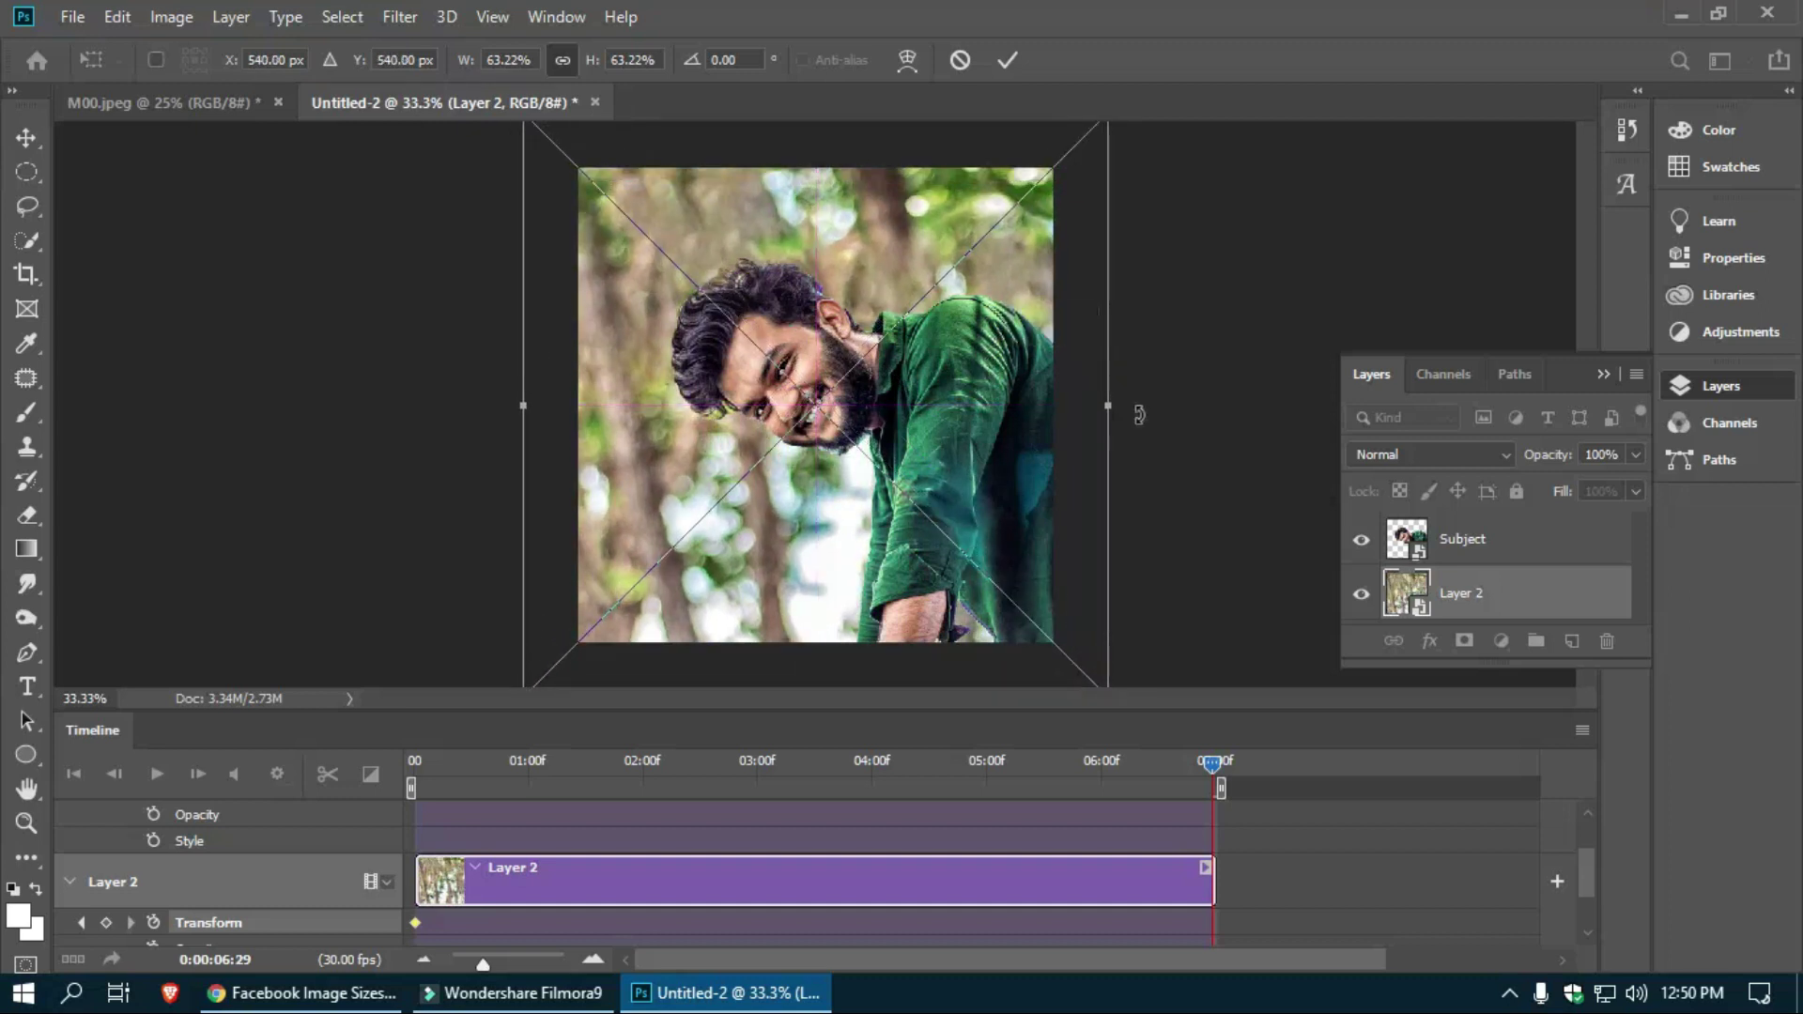
pyautogui.press('Return')
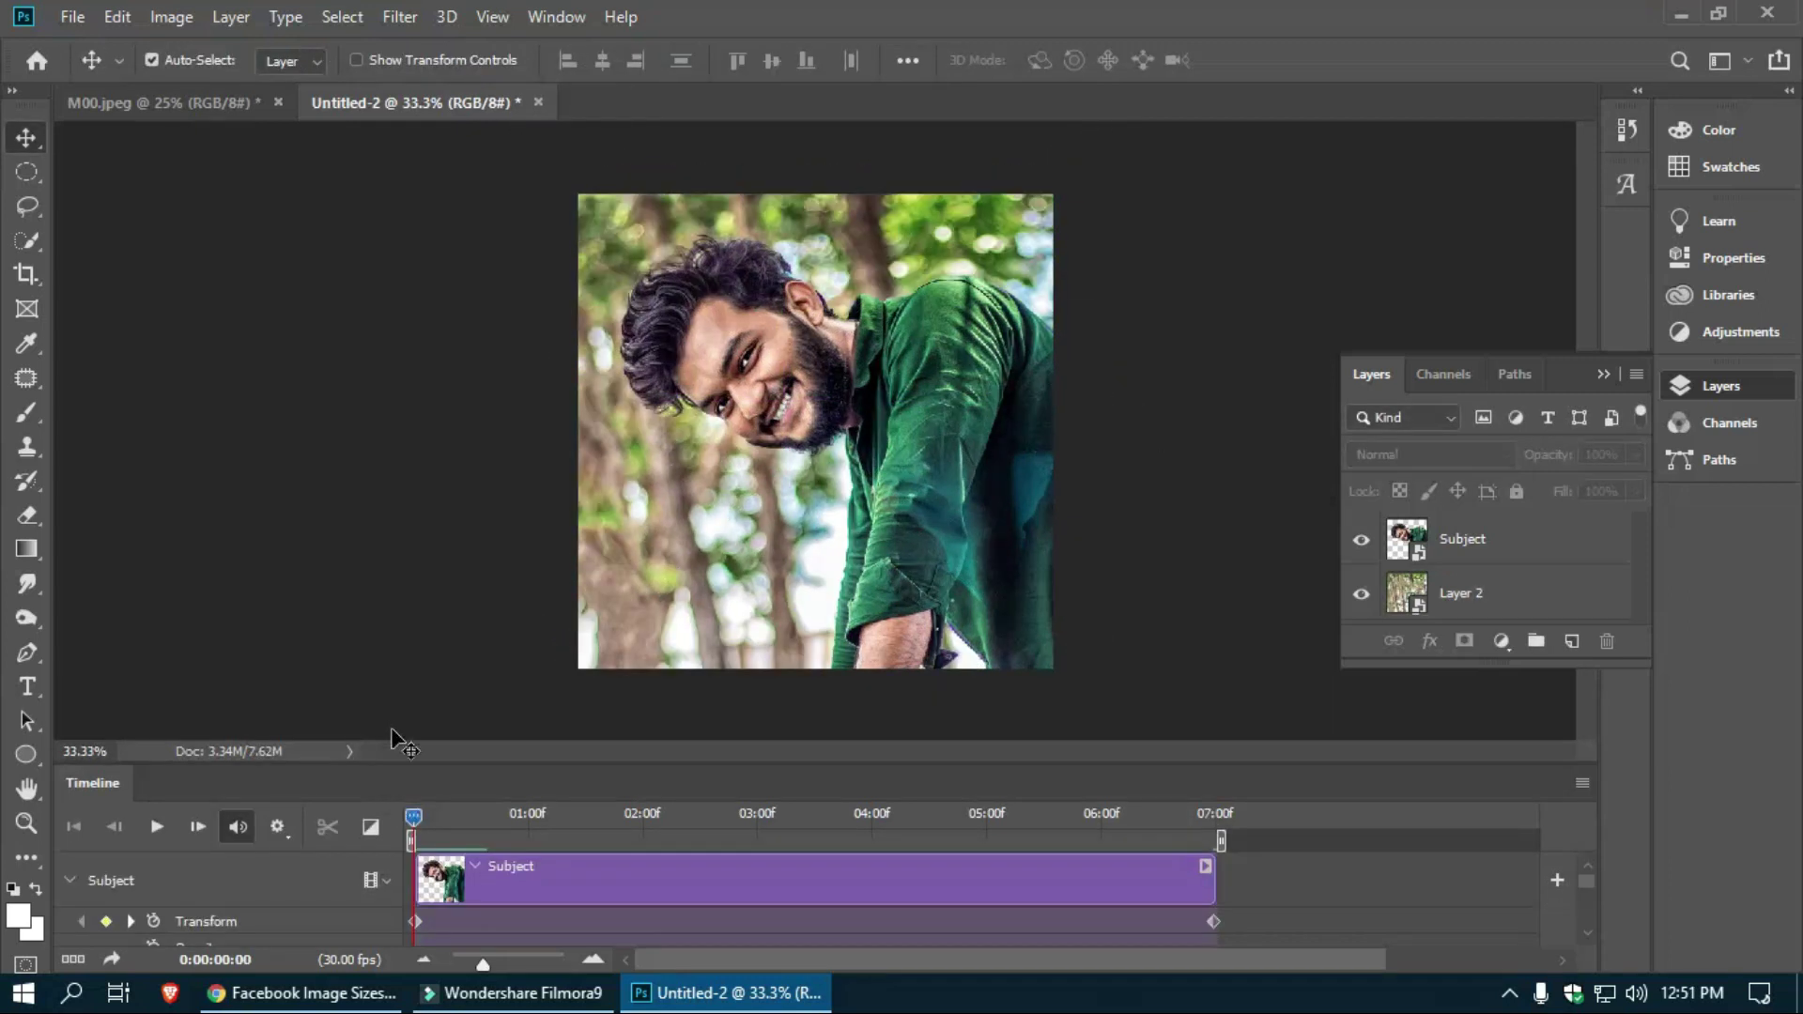
# Step: Play back and stop the Layer 2 zoom preview, then bring up the File menu
pyautogui.click(156, 829)
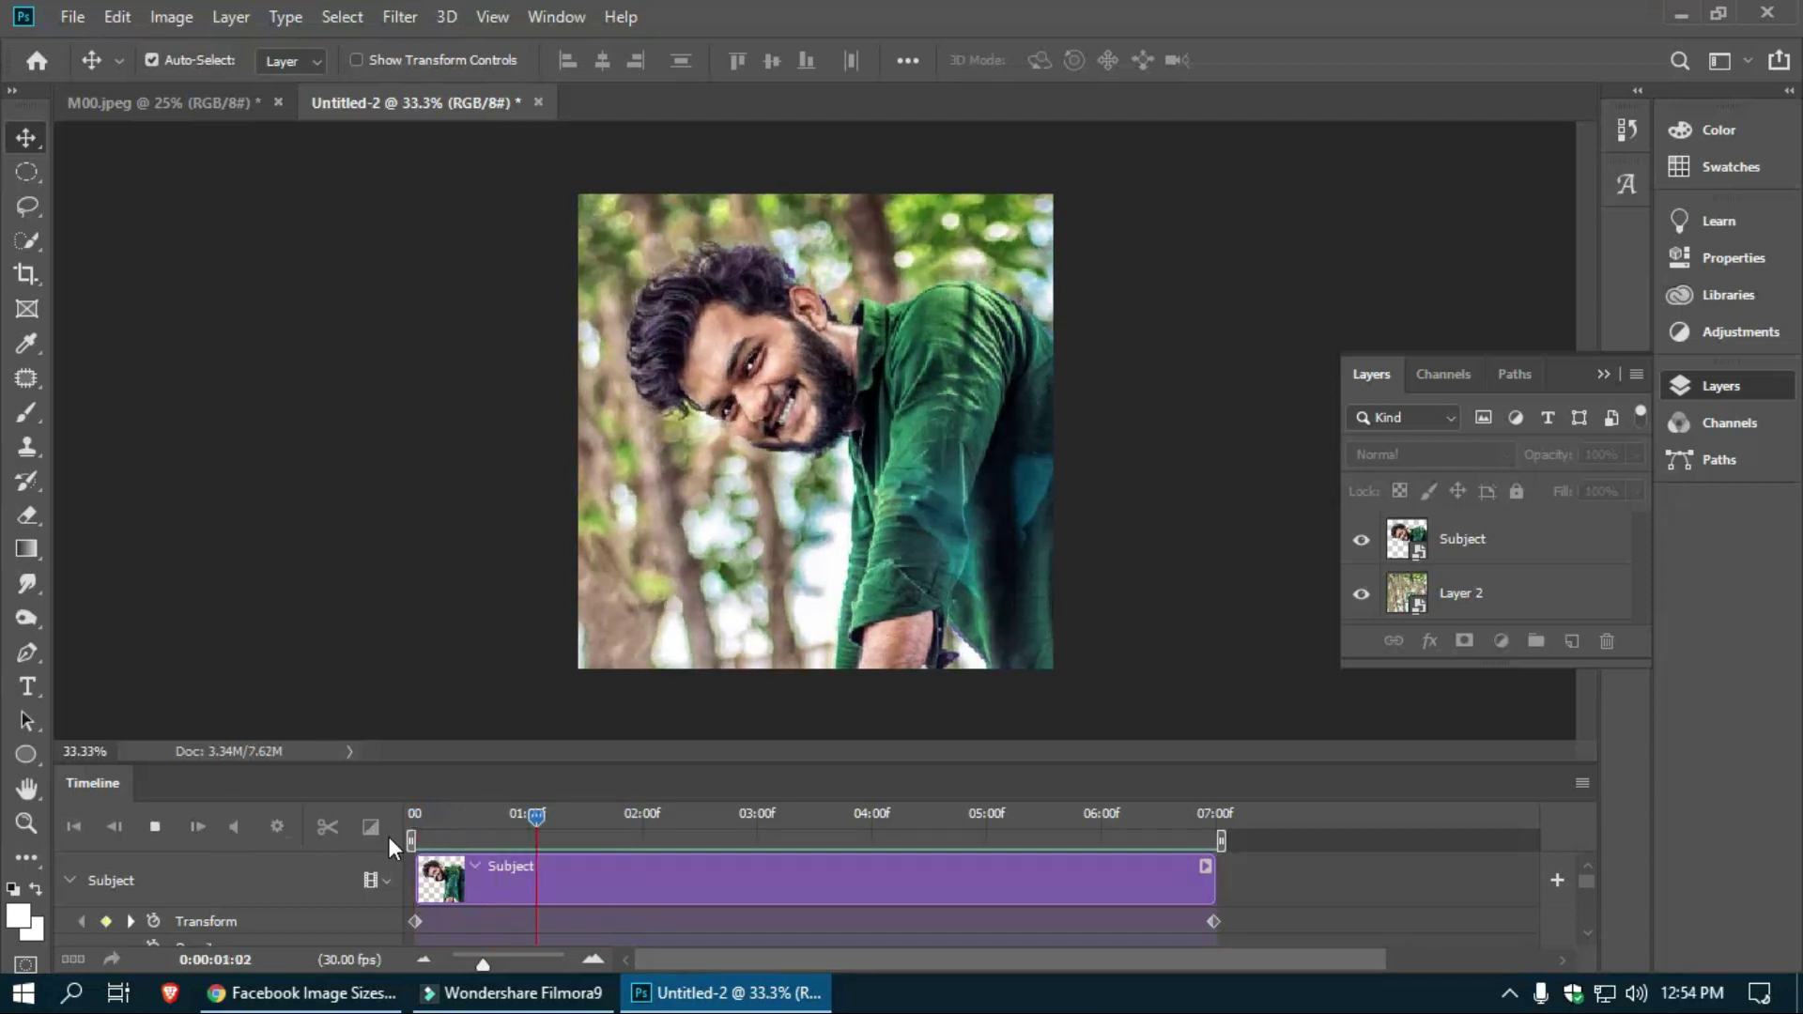
pyautogui.press('space')
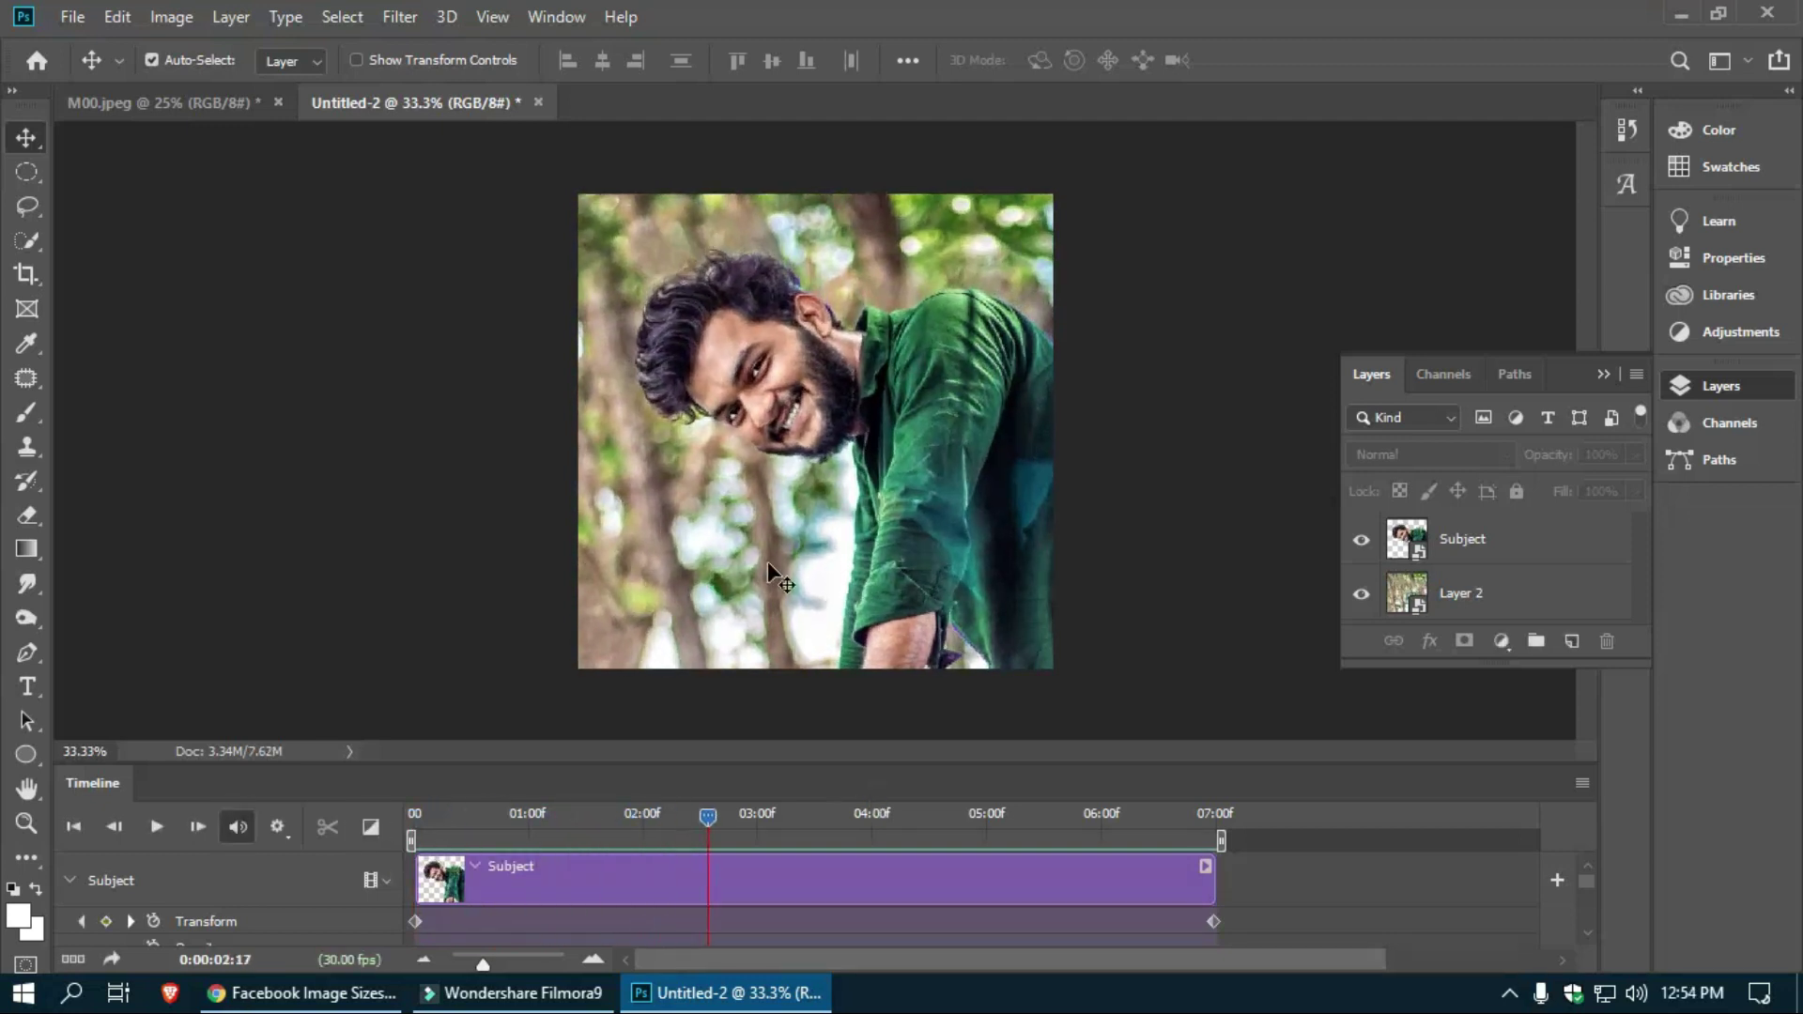
pyautogui.click(71, 17)
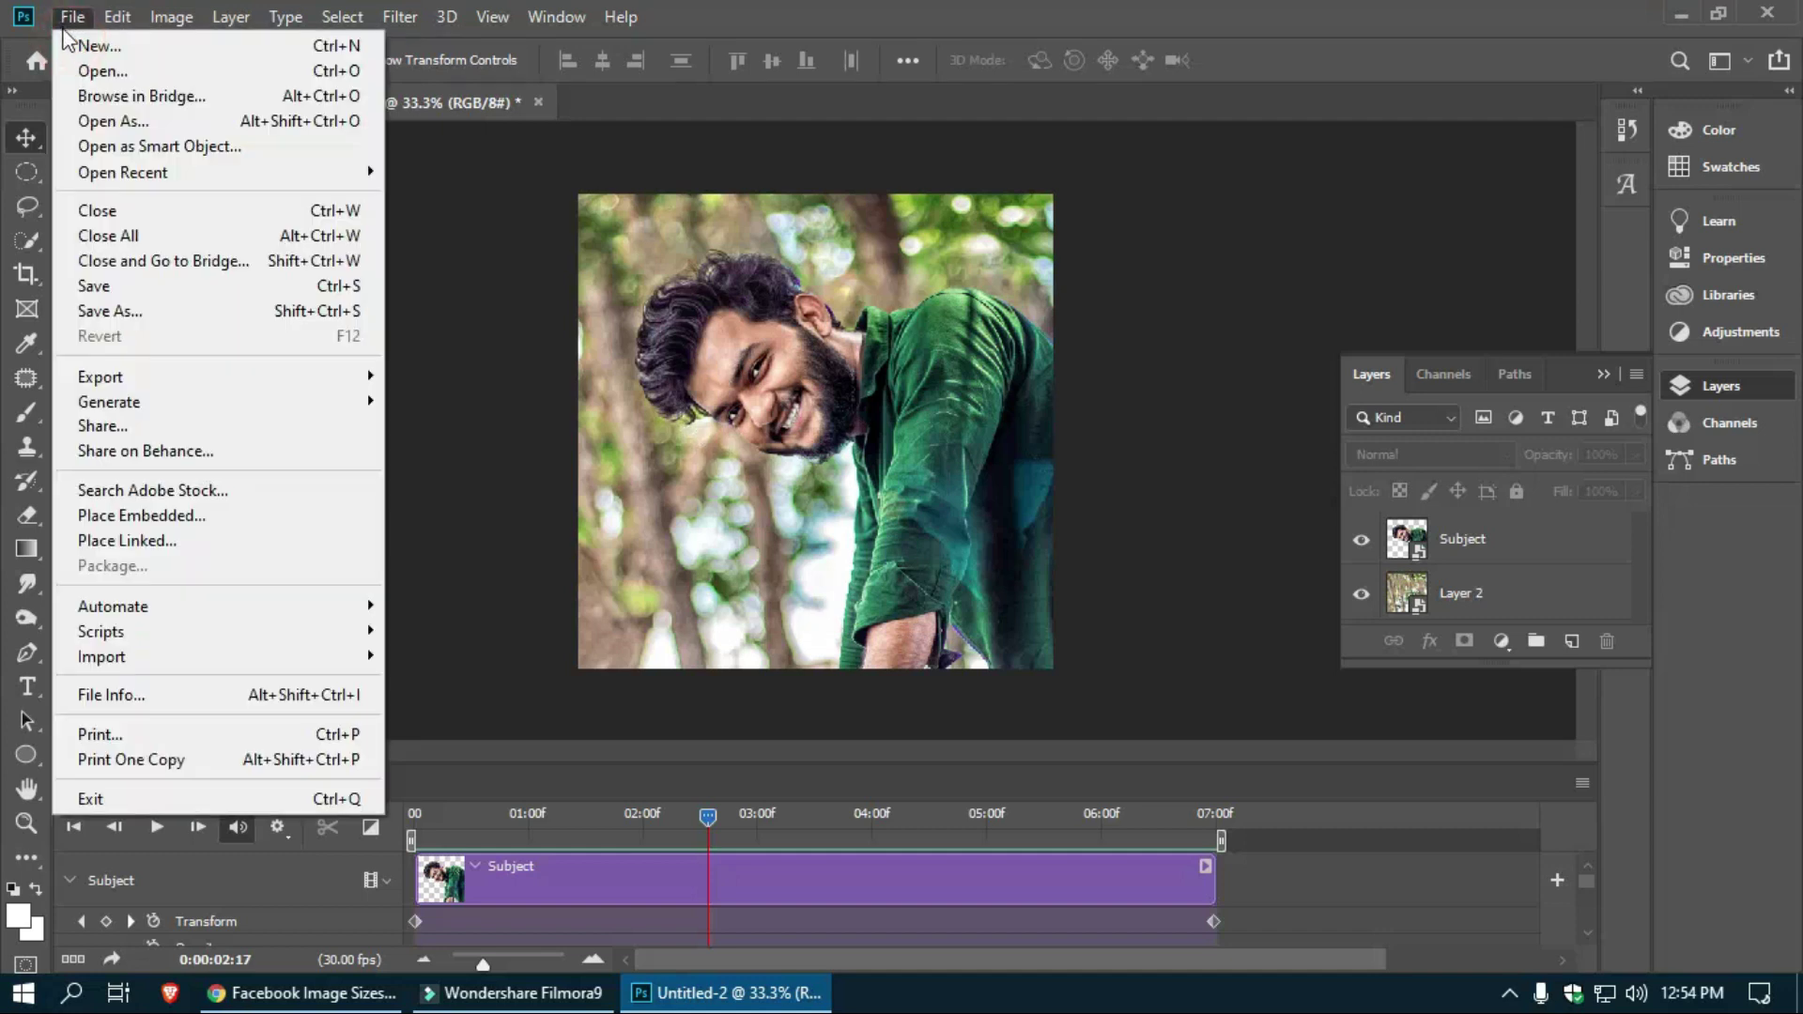
pyautogui.moveTo(99, 376)
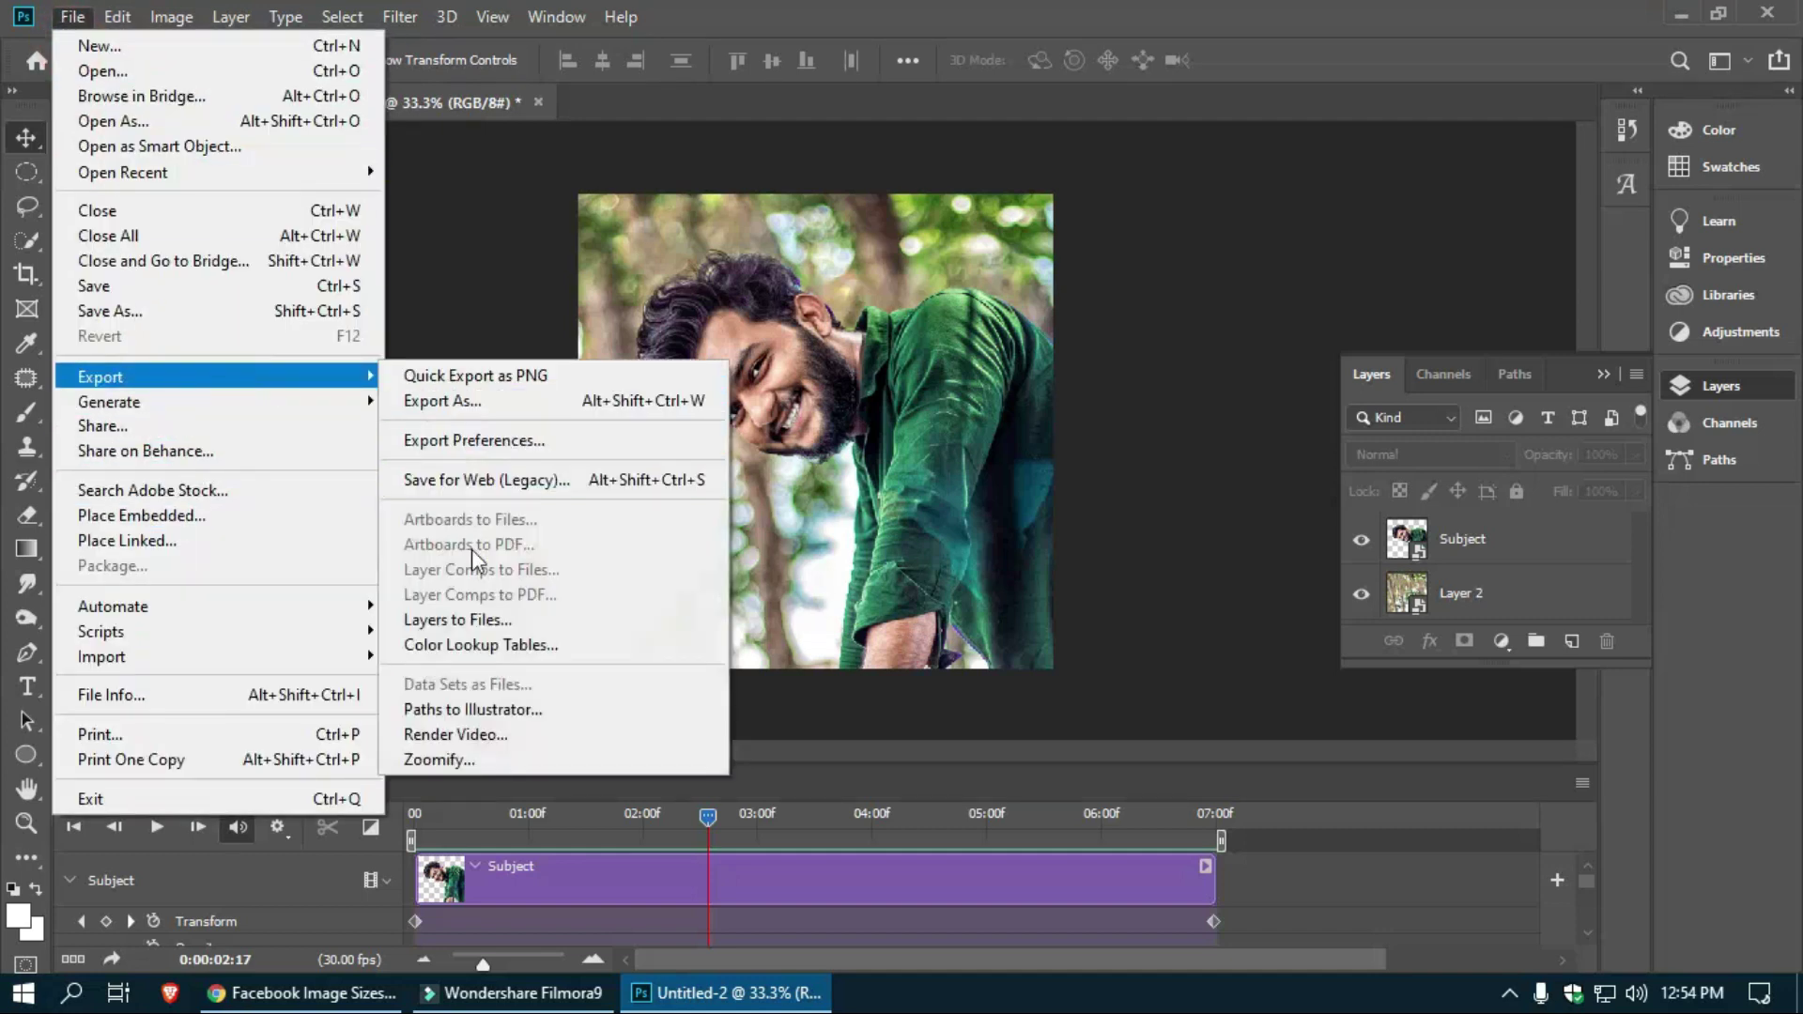
# Step: Render the zoom animation to a video file with Export > Render Video
pyautogui.click(580, 738)
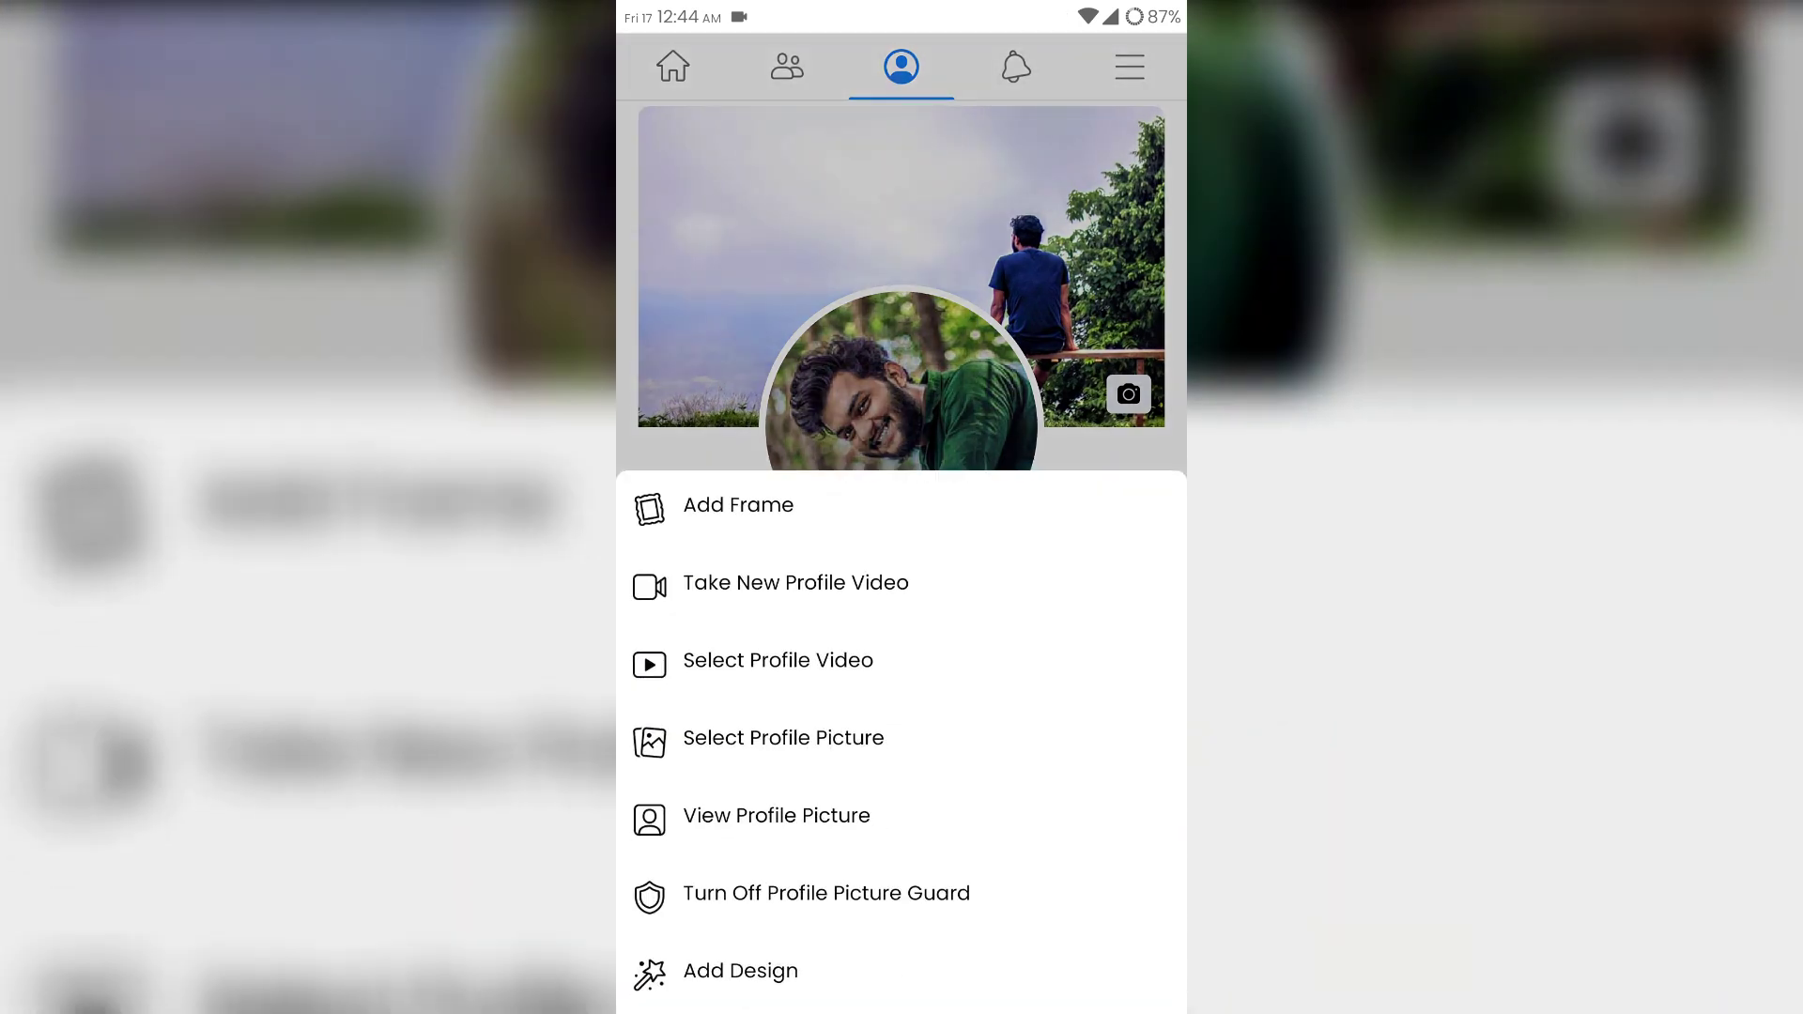
# Step: Pick the rendered zoom video as profile video, turn on Upload HD, and save
pyautogui.click(779, 659)
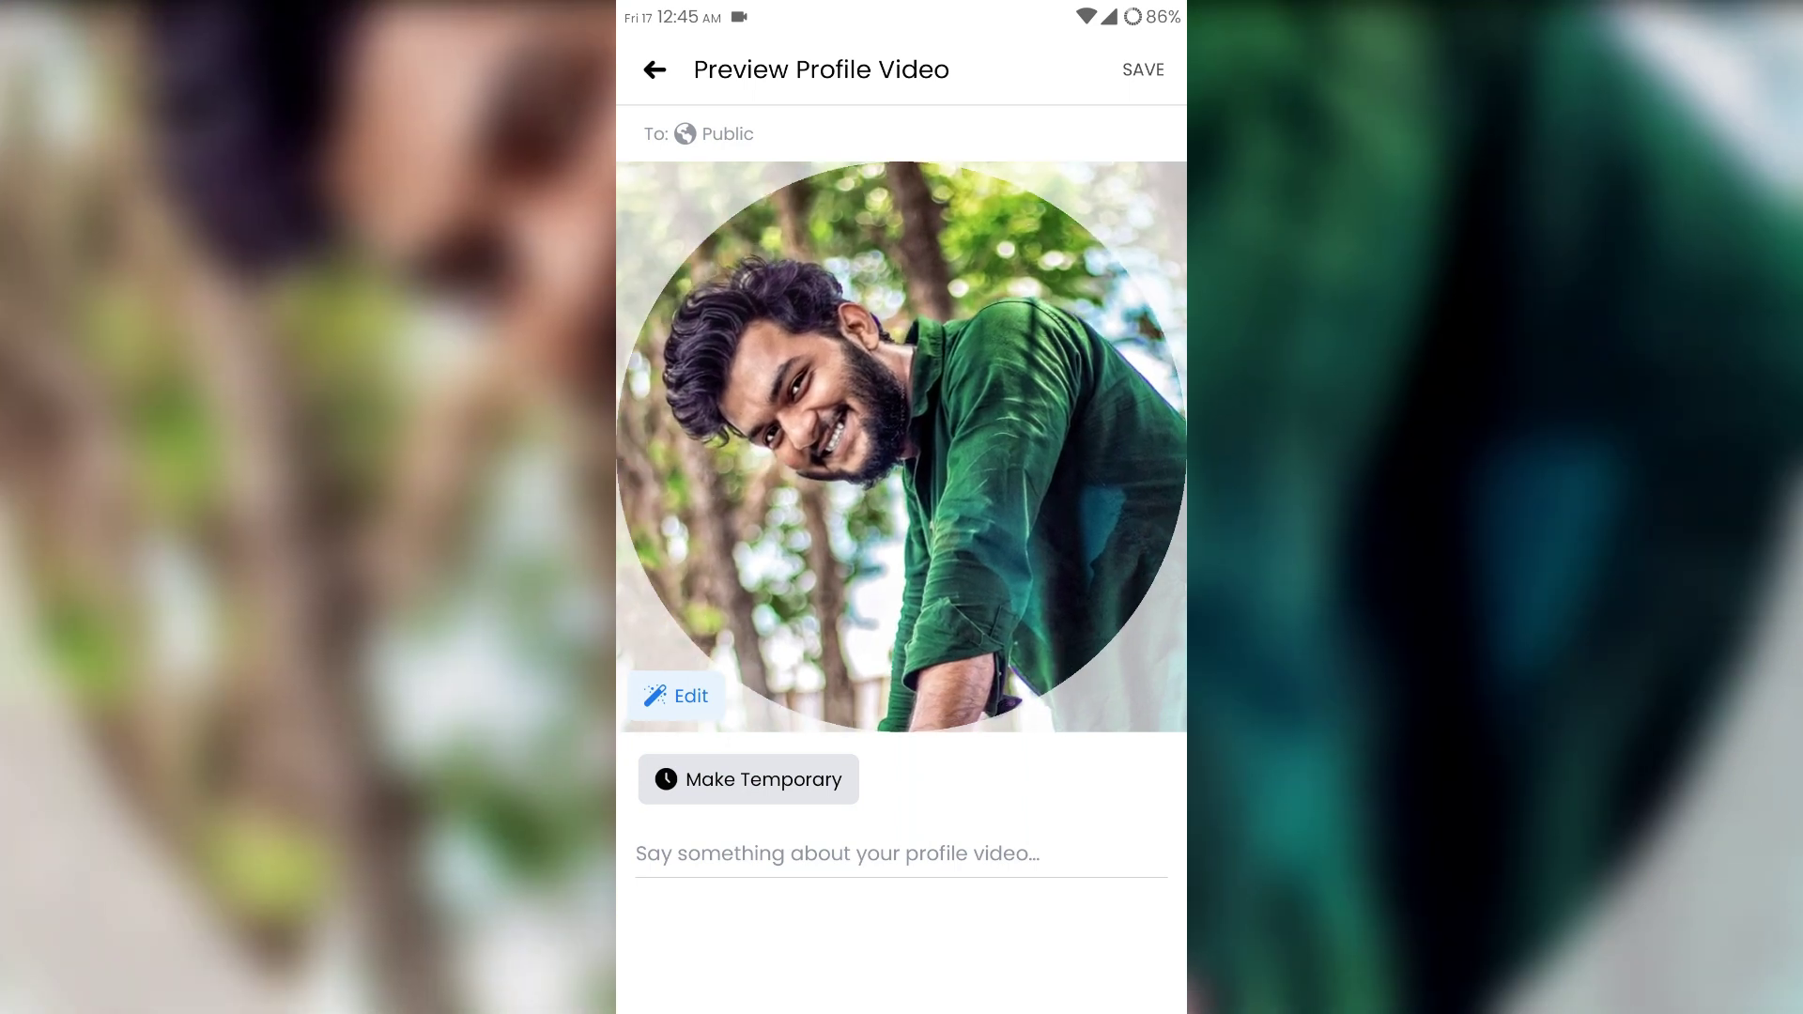
pyautogui.click(676, 697)
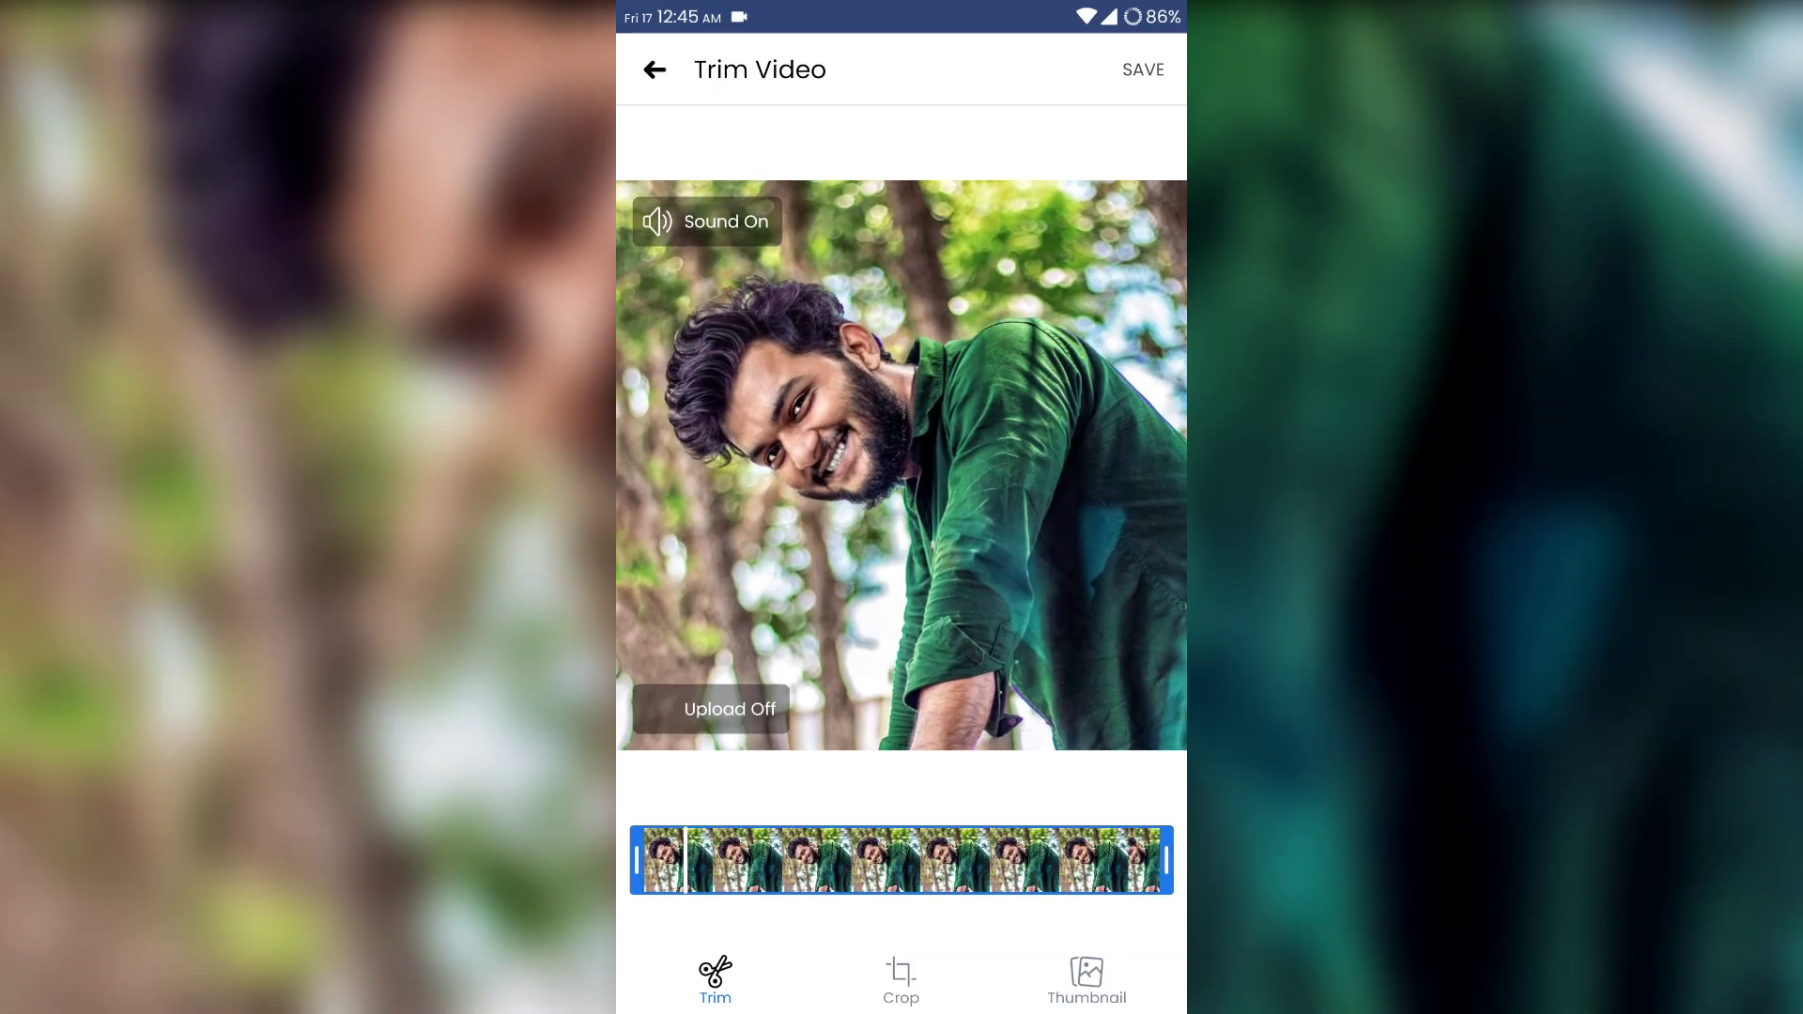
pyautogui.click(712, 709)
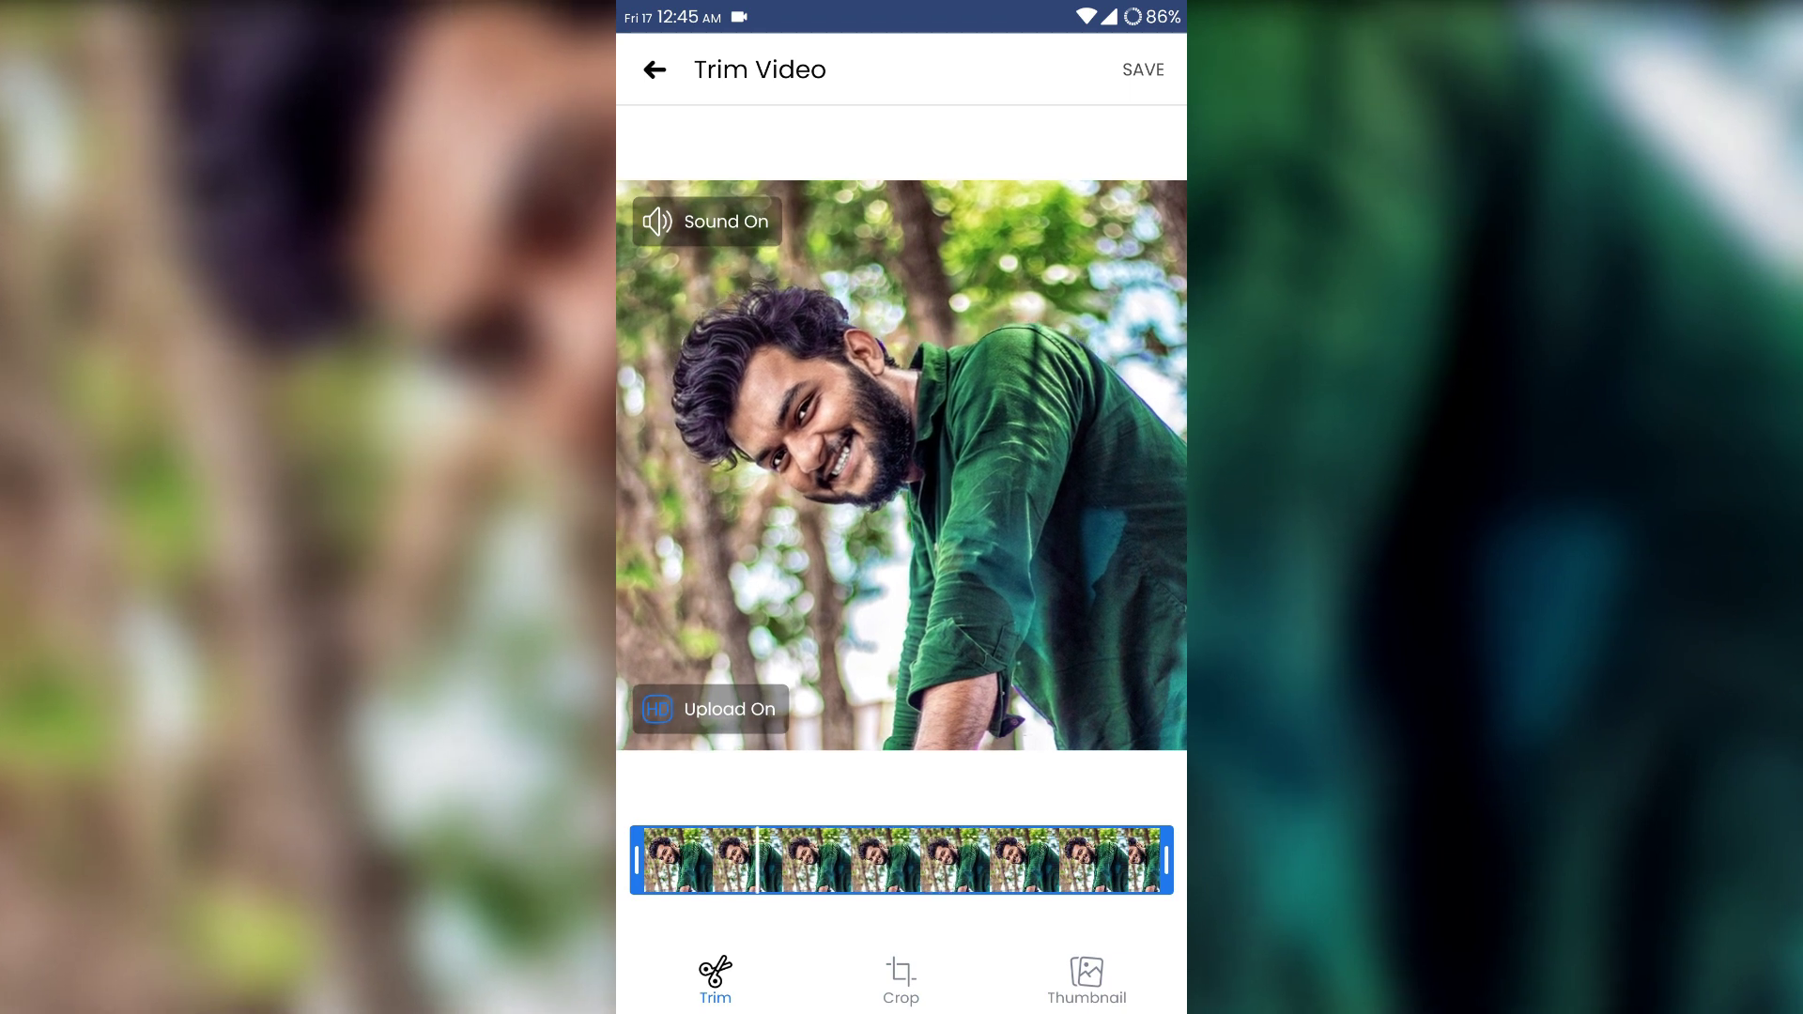
pyautogui.click(1141, 69)
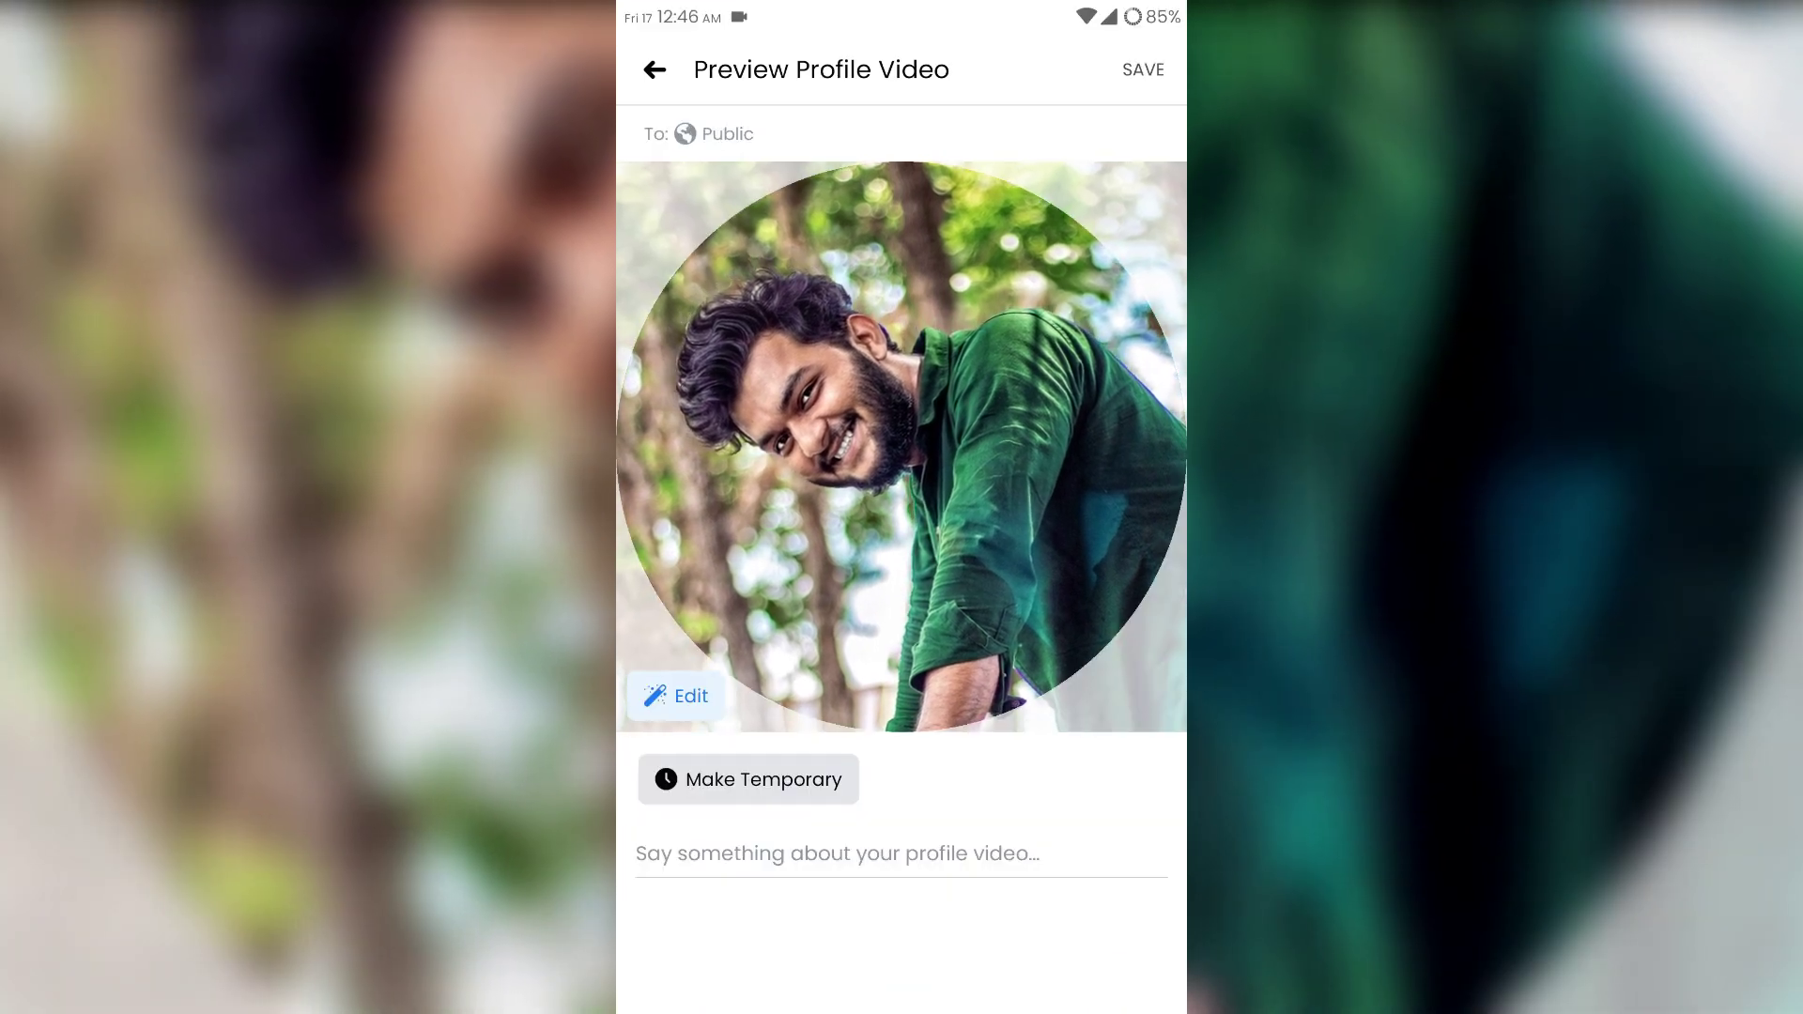
pyautogui.click(1142, 69)
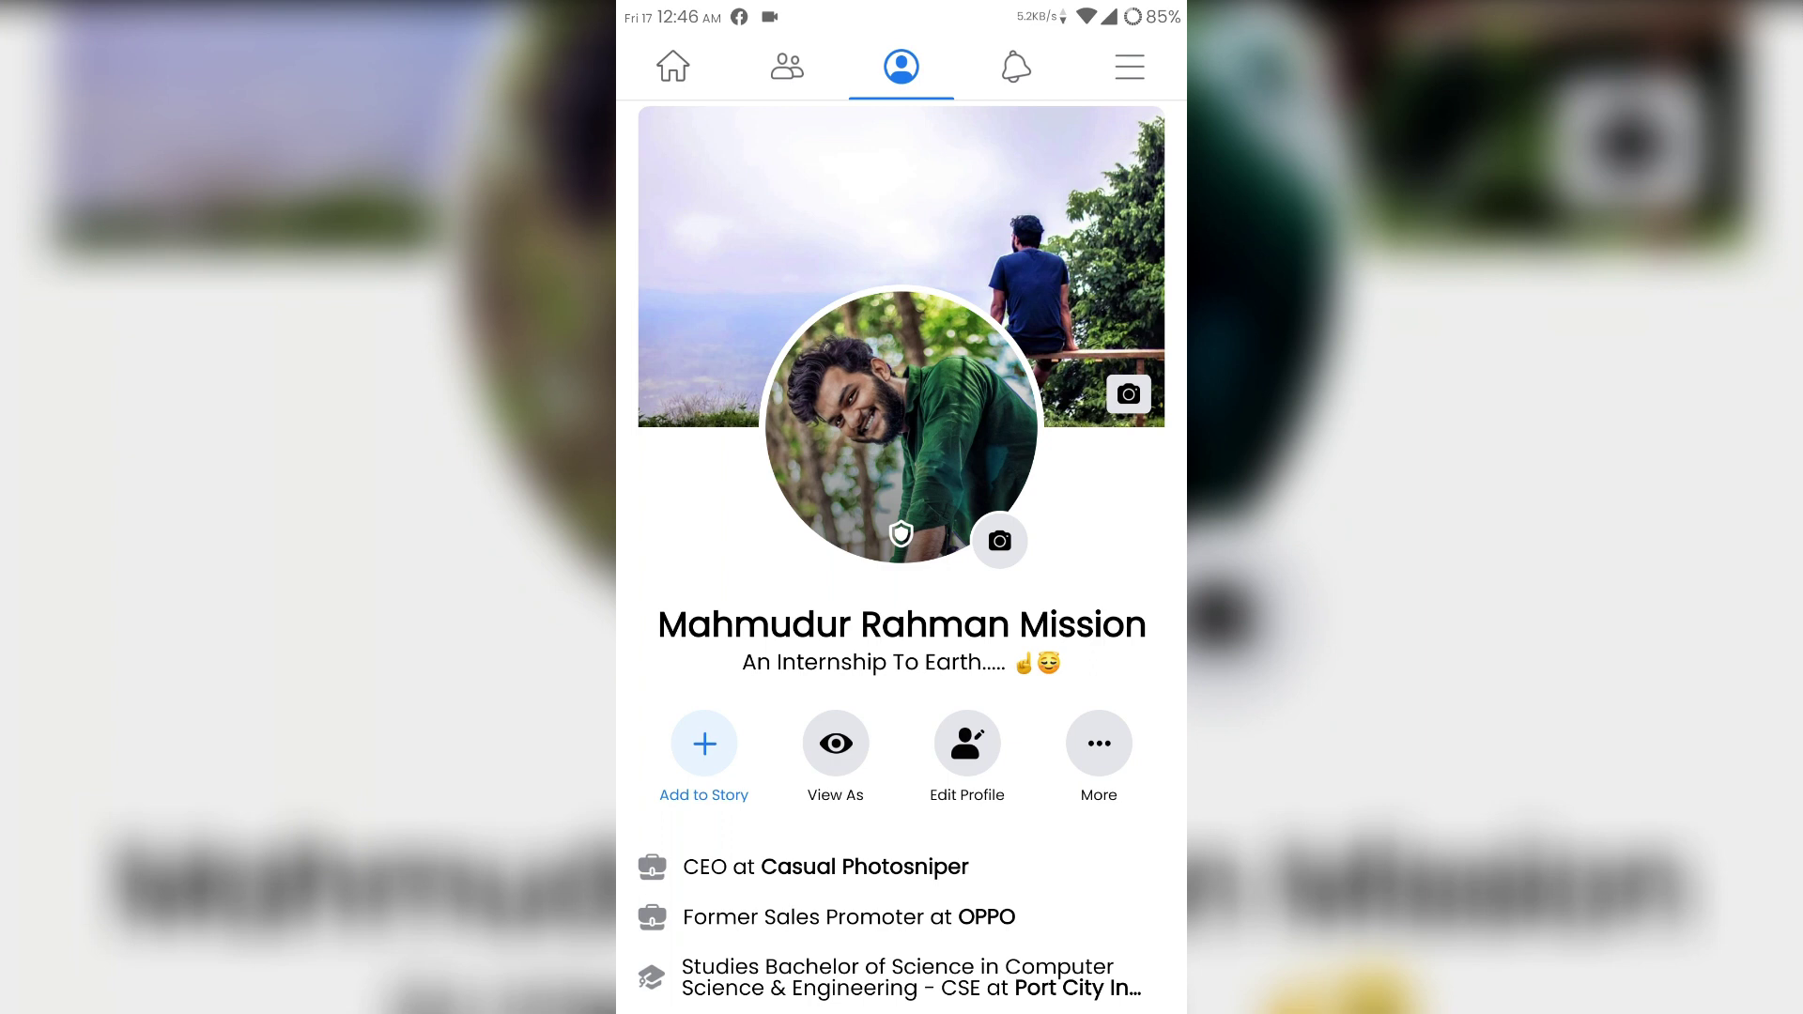
pyautogui.scroll(1, 901, 565)
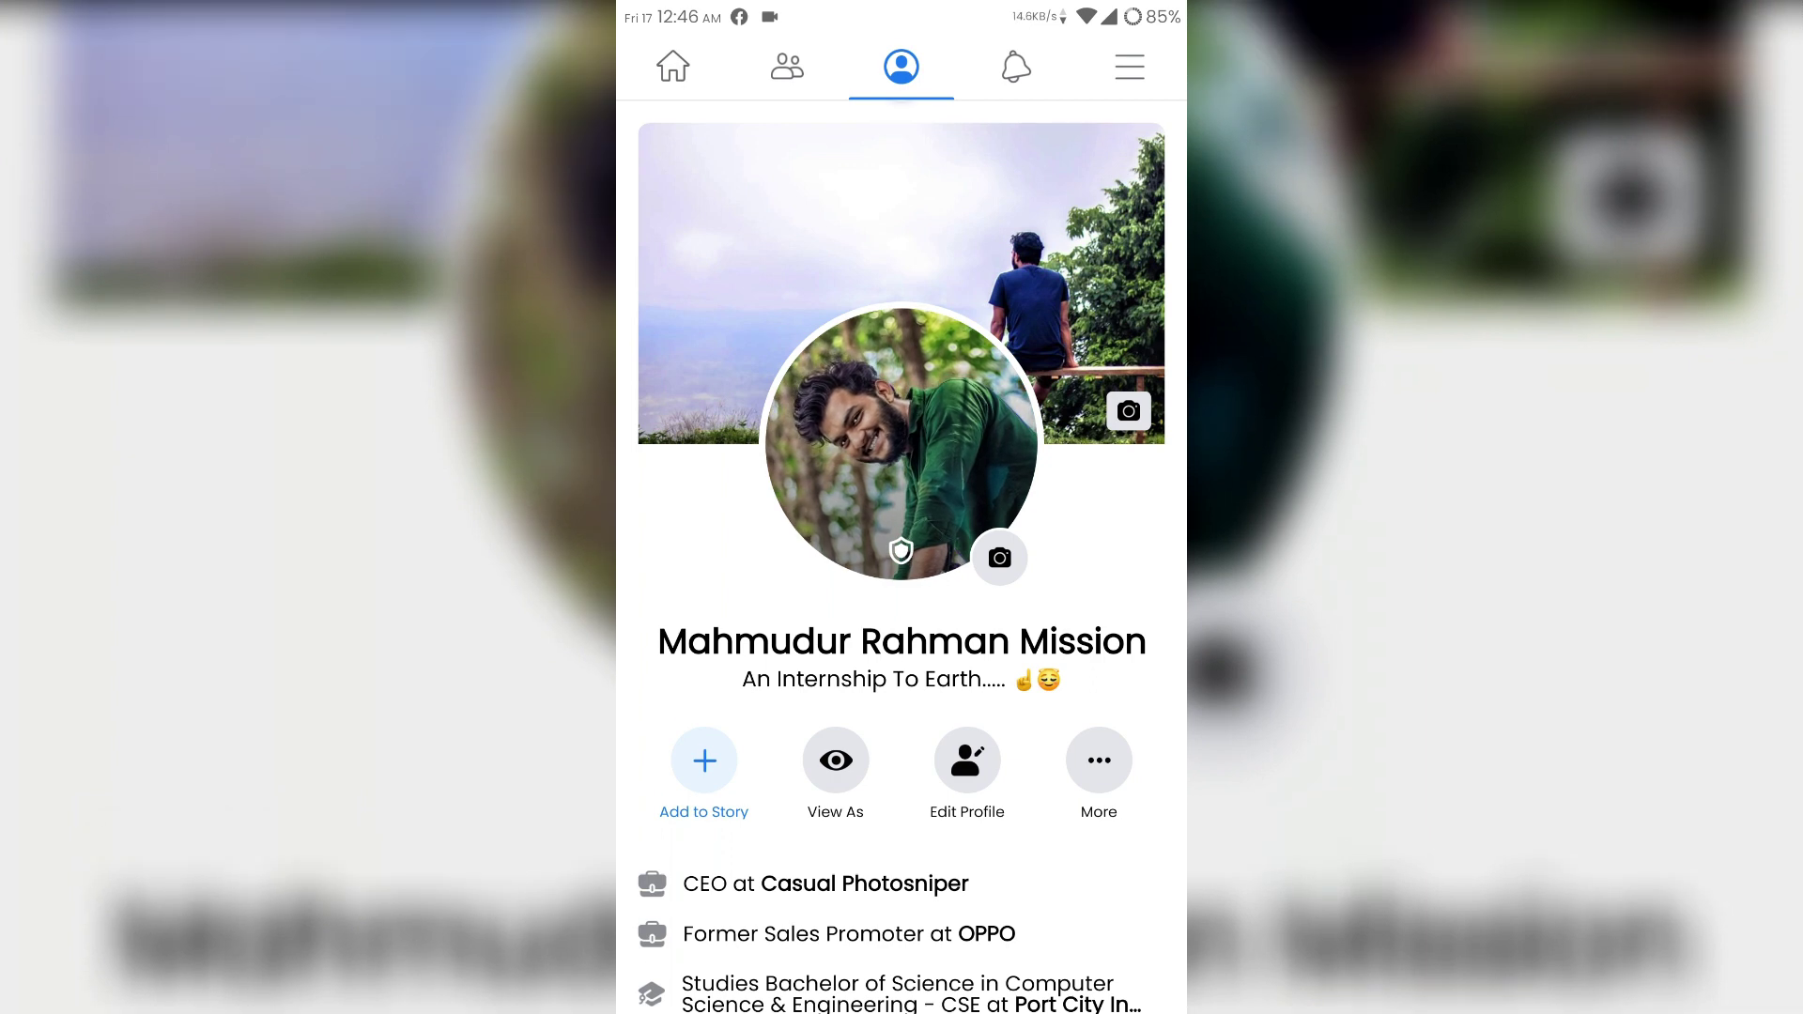